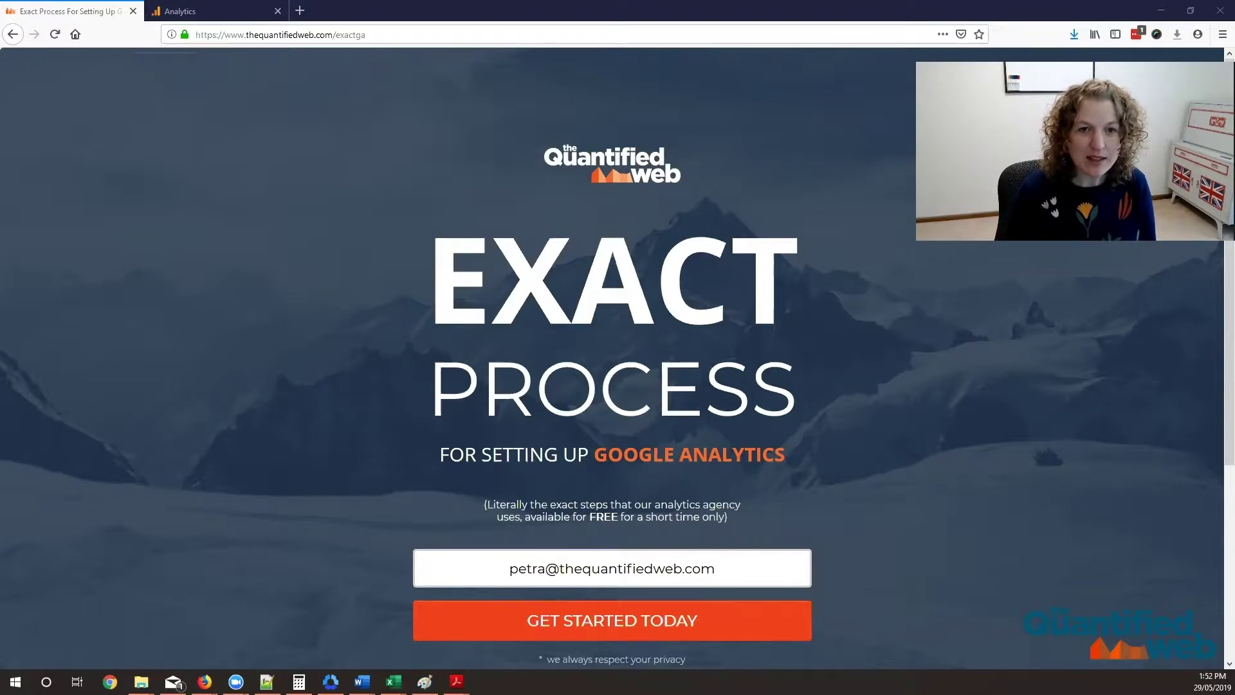
# Step: Load thequantifiedweb.com/exactga and start the Exact Process course with the email address already filled in
pyautogui.click(414, 35)
pyautogui.press('Return')
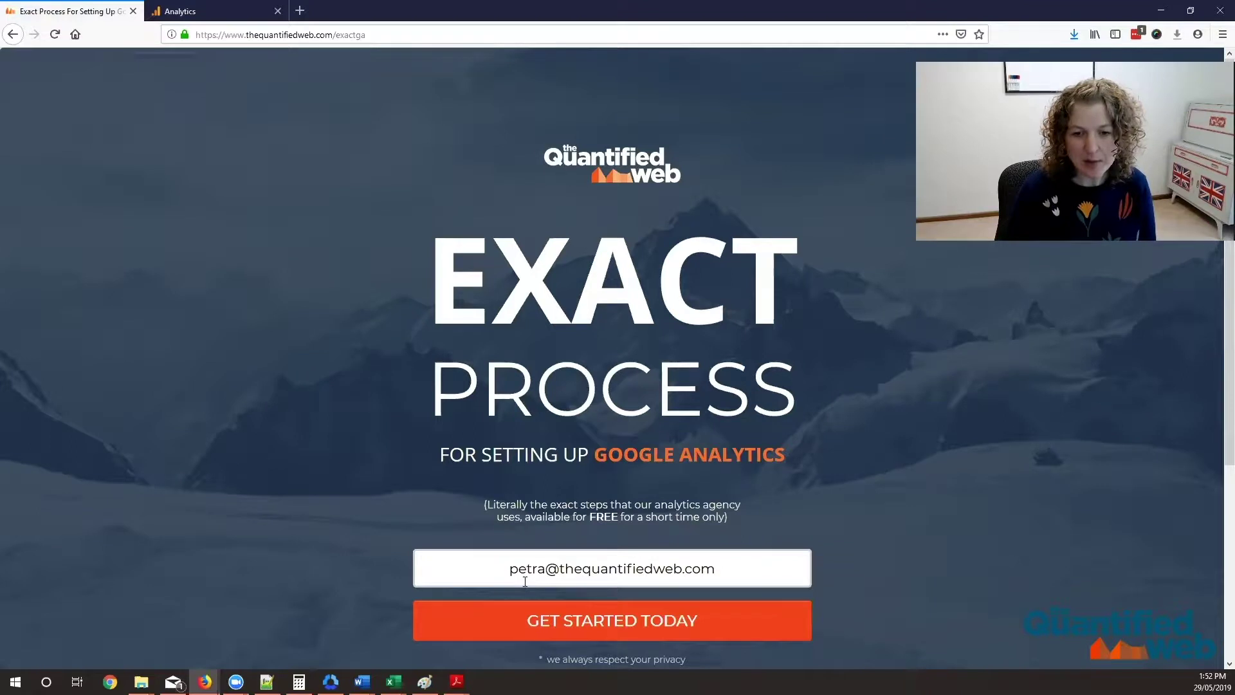
pyautogui.click(650, 619)
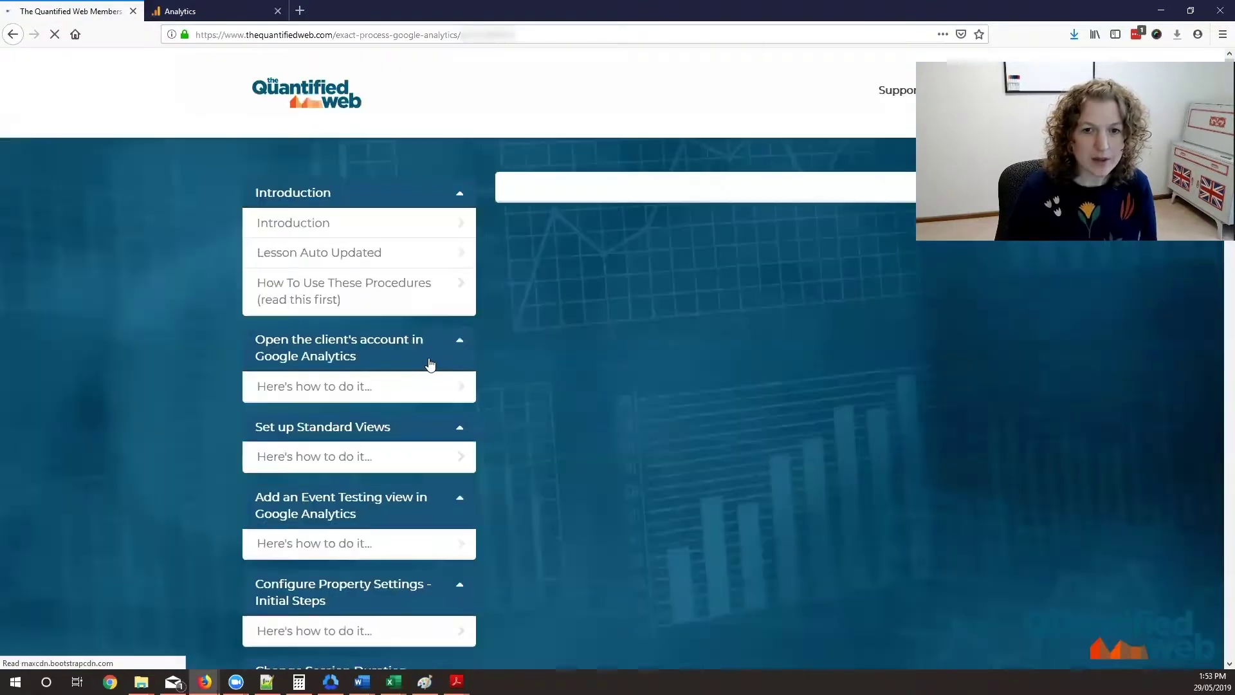
# Step: Open the "Here's how to do it..." lesson under Create Standard Goals in the course outline
pyautogui.scroll(-10, 431, 365)
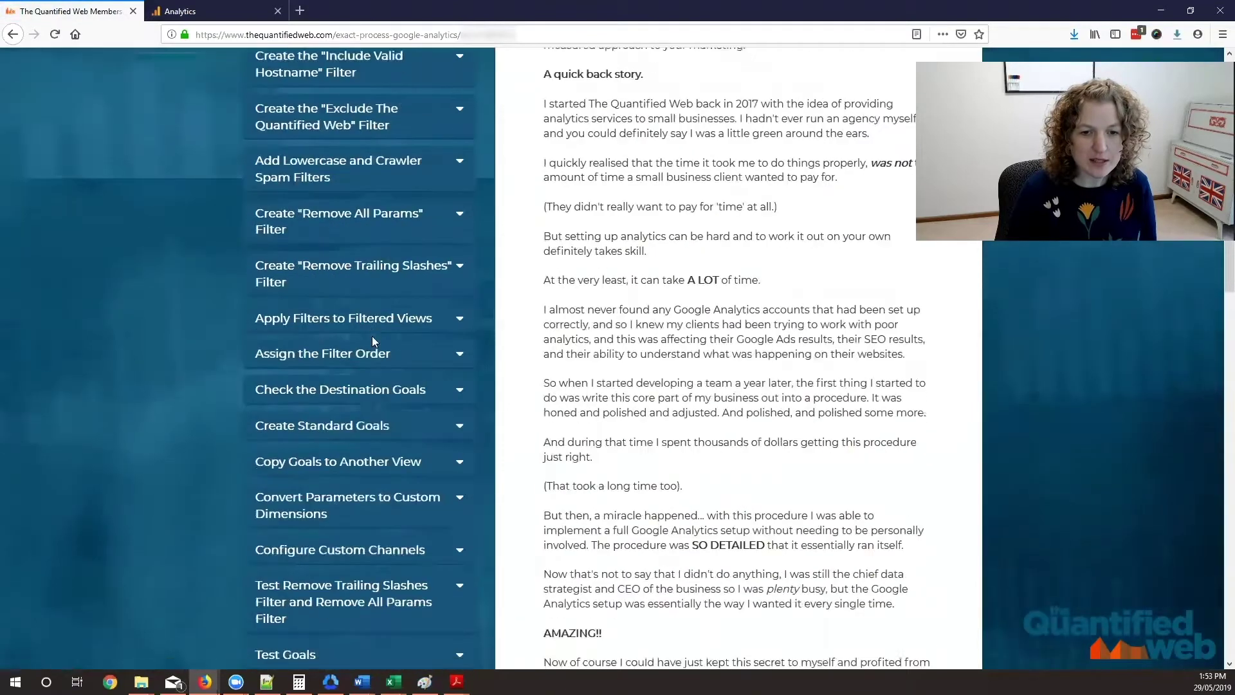
pyautogui.scroll(-3, 373, 341)
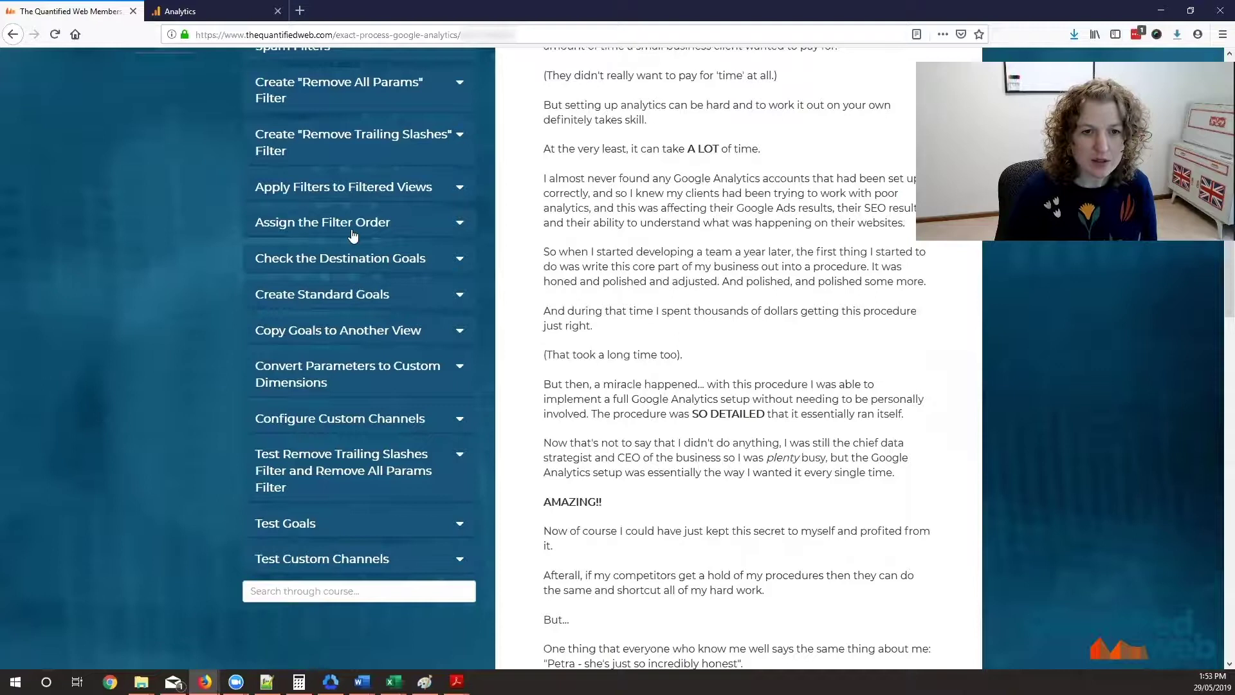
pyautogui.scroll(2, 378, 262)
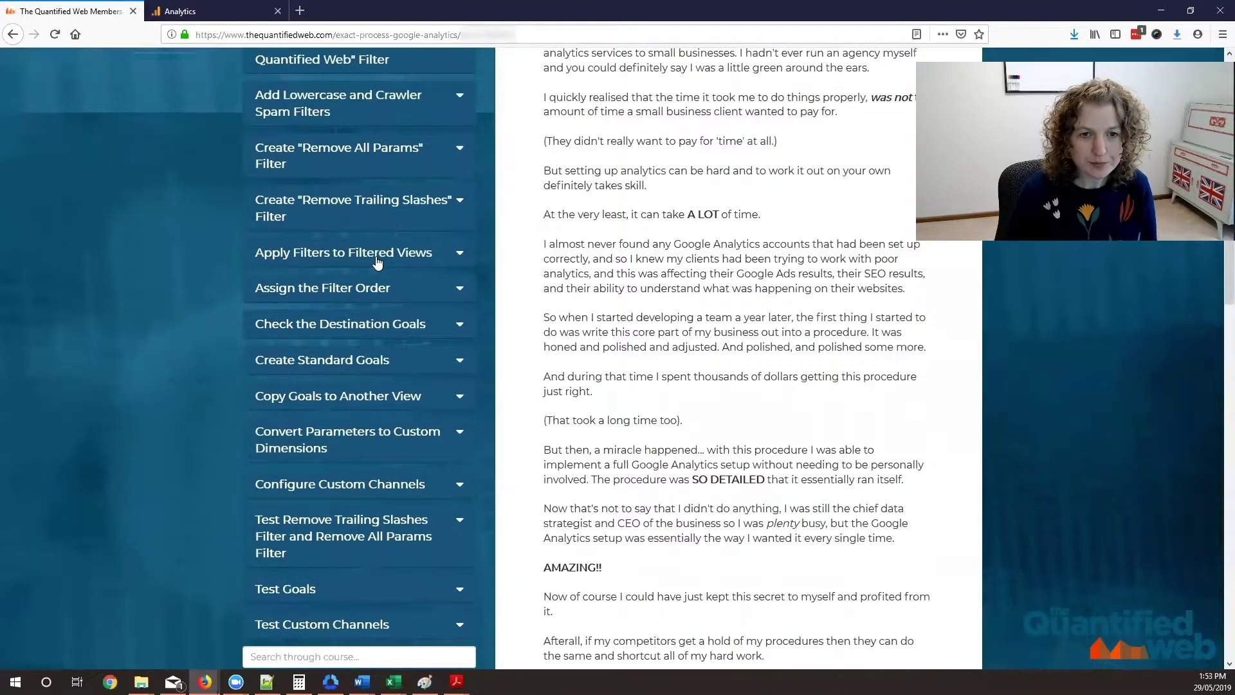
pyautogui.scroll(3, 378, 257)
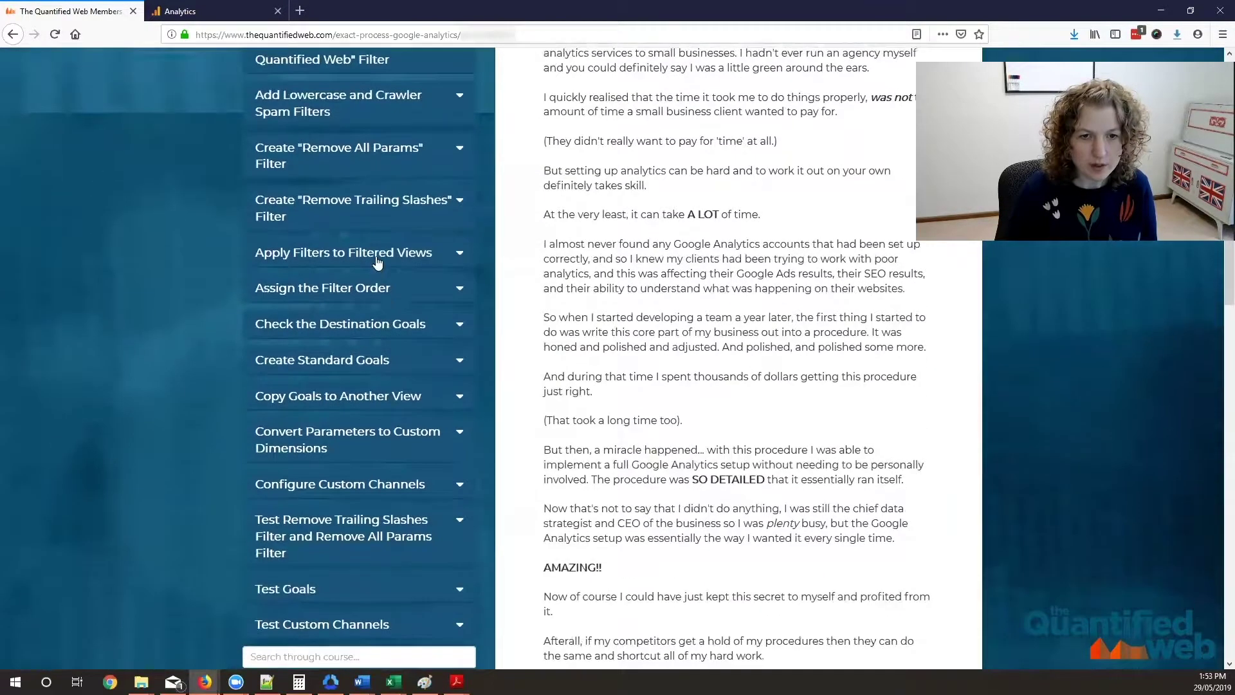
pyautogui.scroll(-2, 378, 262)
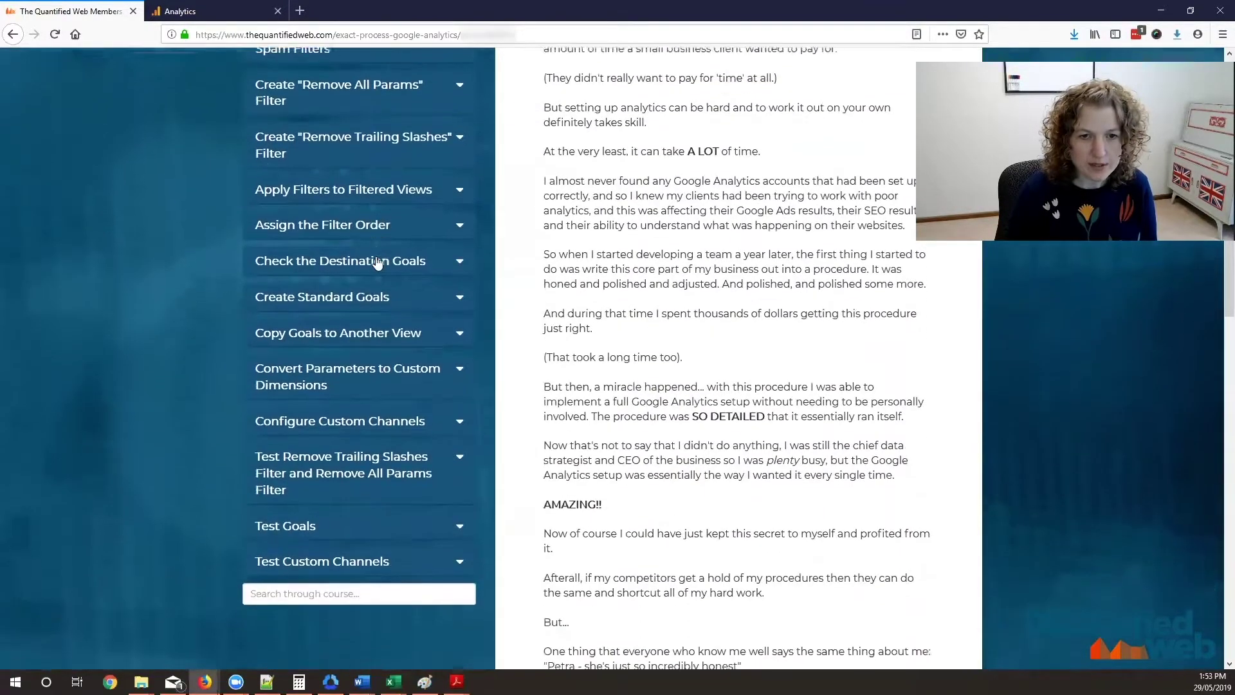
pyautogui.click(333, 298)
pyautogui.click(336, 324)
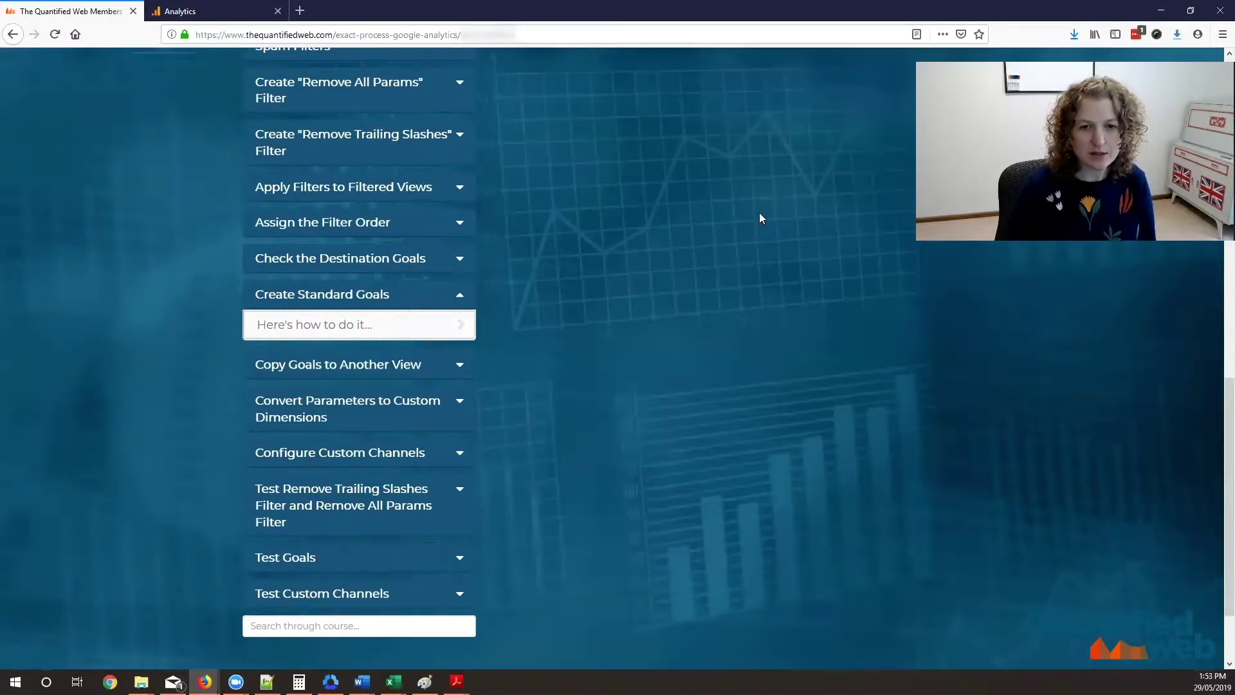
# Step: Read the important note at the start of the Create Standard Goals procedure, about when to implement standard goals
pyautogui.scroll(-2, 721, 240)
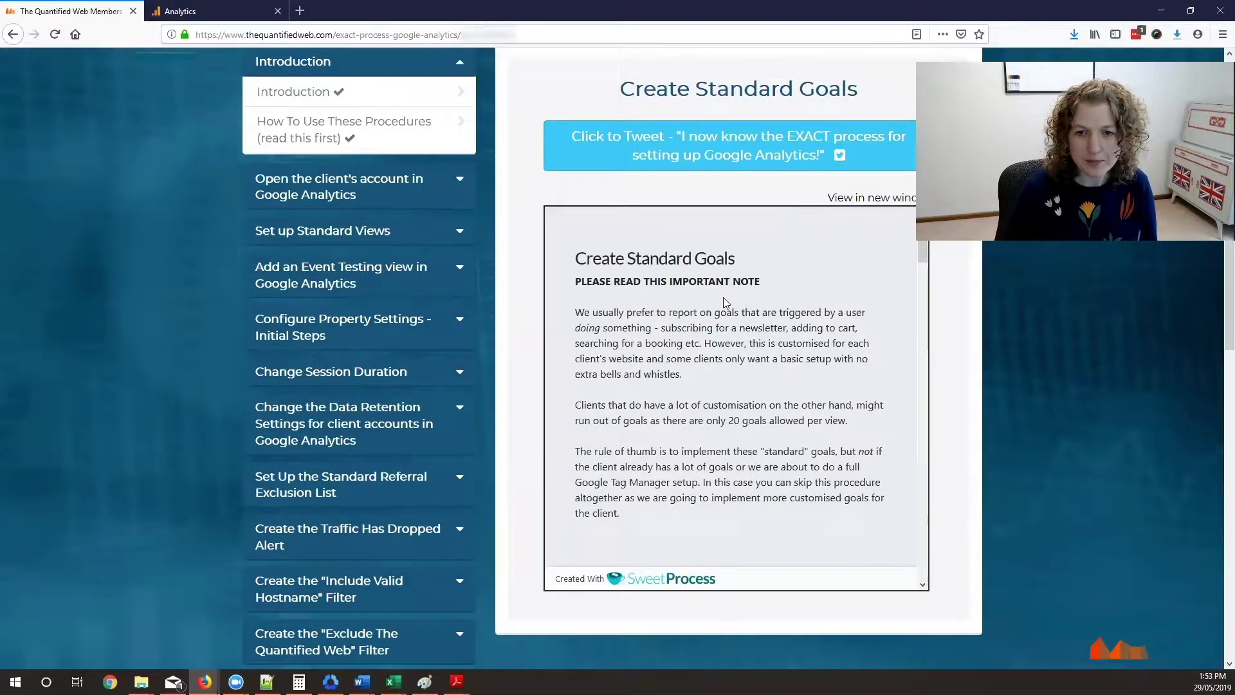
pyautogui.scroll(-2, 723, 299)
pyautogui.scroll(2, 740, 322)
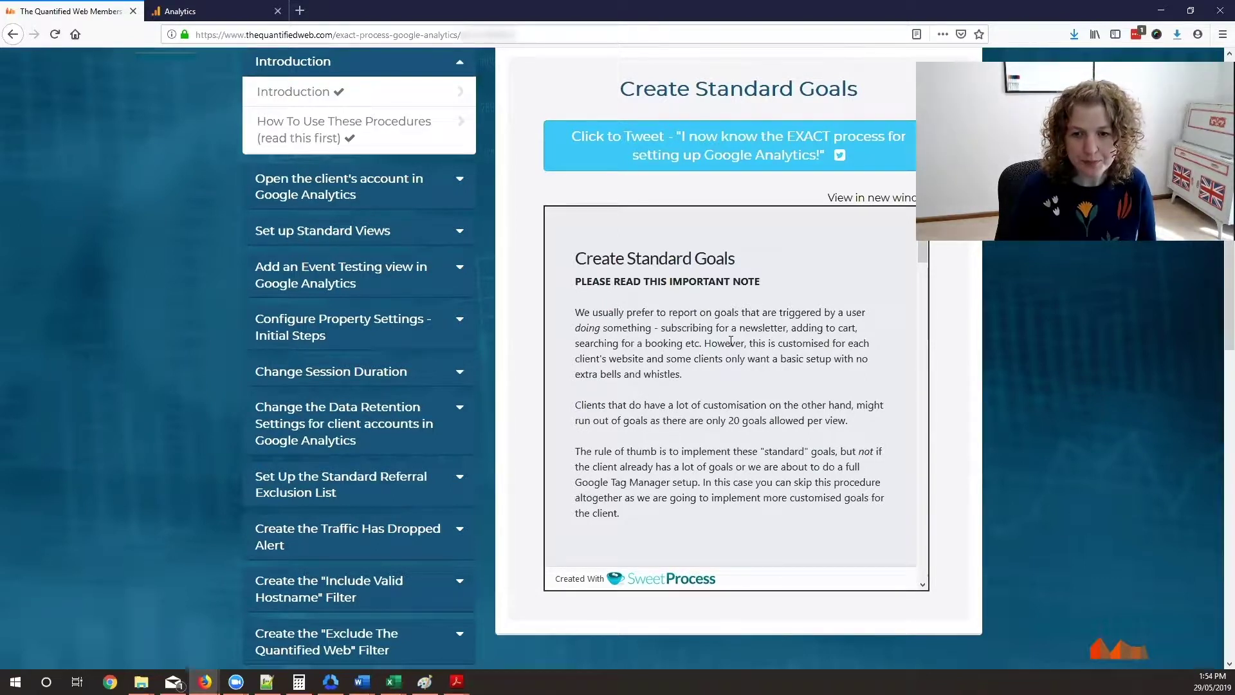
pyautogui.scroll(-1, 725, 348)
pyautogui.scroll(-2, 725, 348)
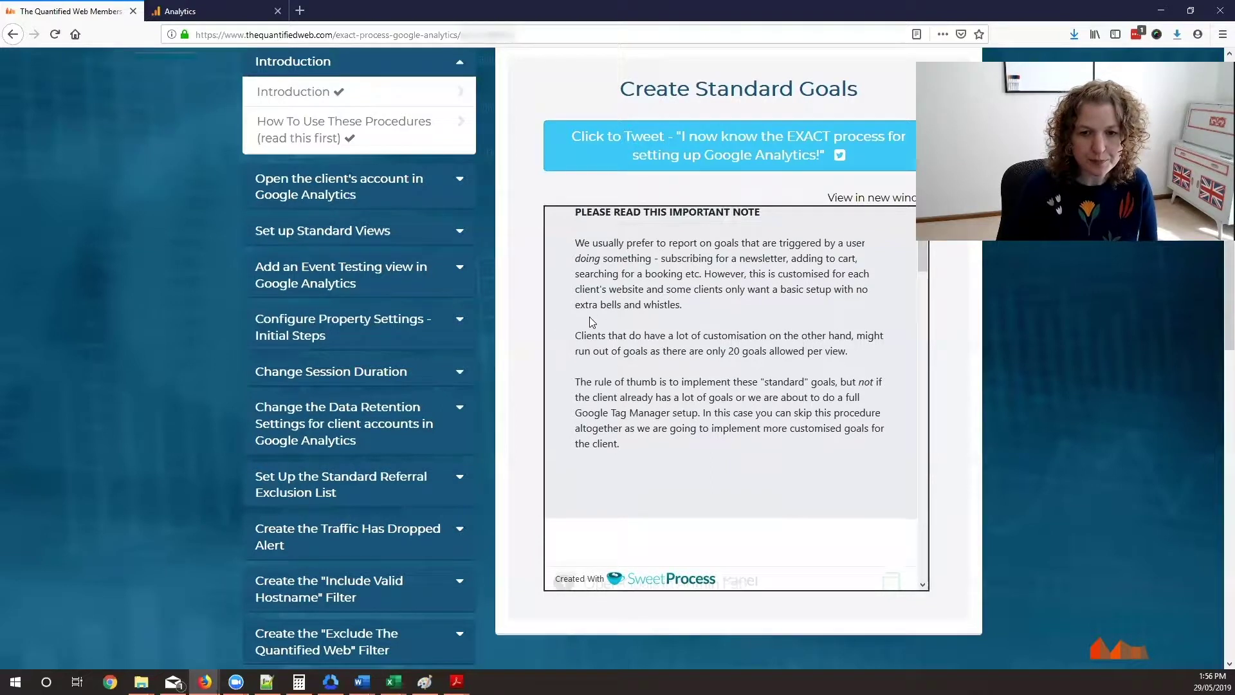
pyautogui.scroll(-2, 590, 316)
pyautogui.scroll(-1, 672, 327)
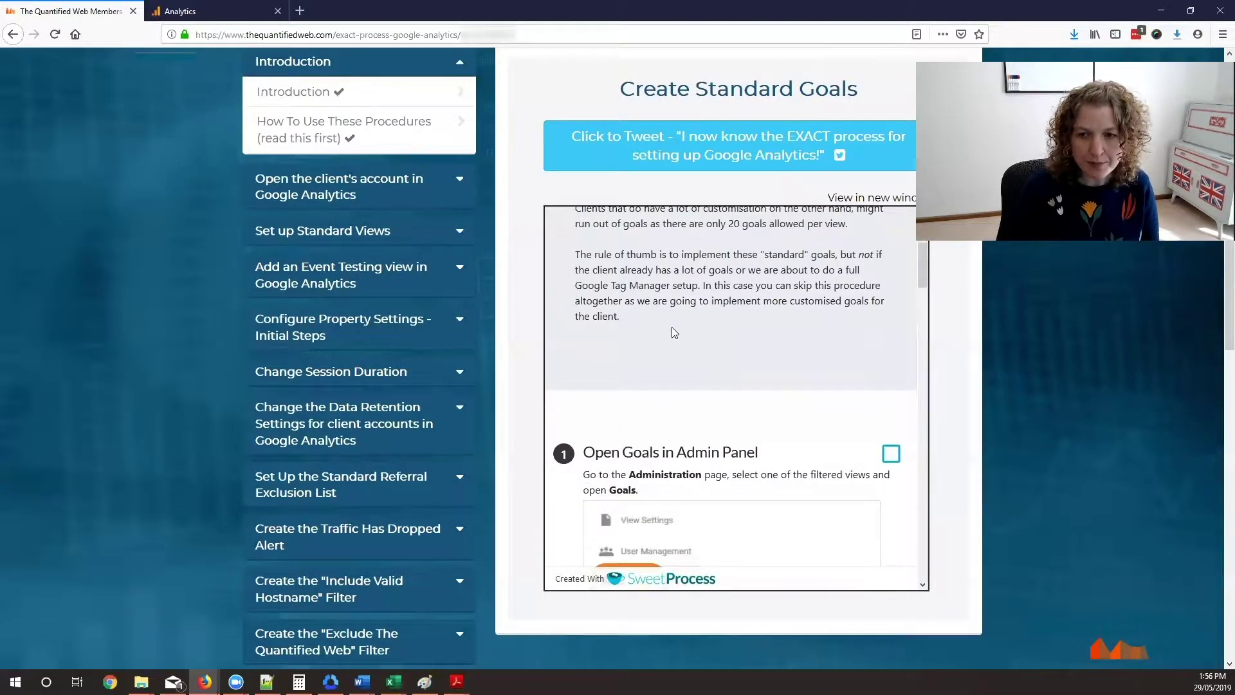
pyautogui.scroll(1, 650, 326)
# Step: Highlight the rule-of-thumb paragraph in the important note, followed by the phrase "20 goals allowed per view."
pyautogui.moveTo(575, 320); pyautogui.dragTo(884, 377)
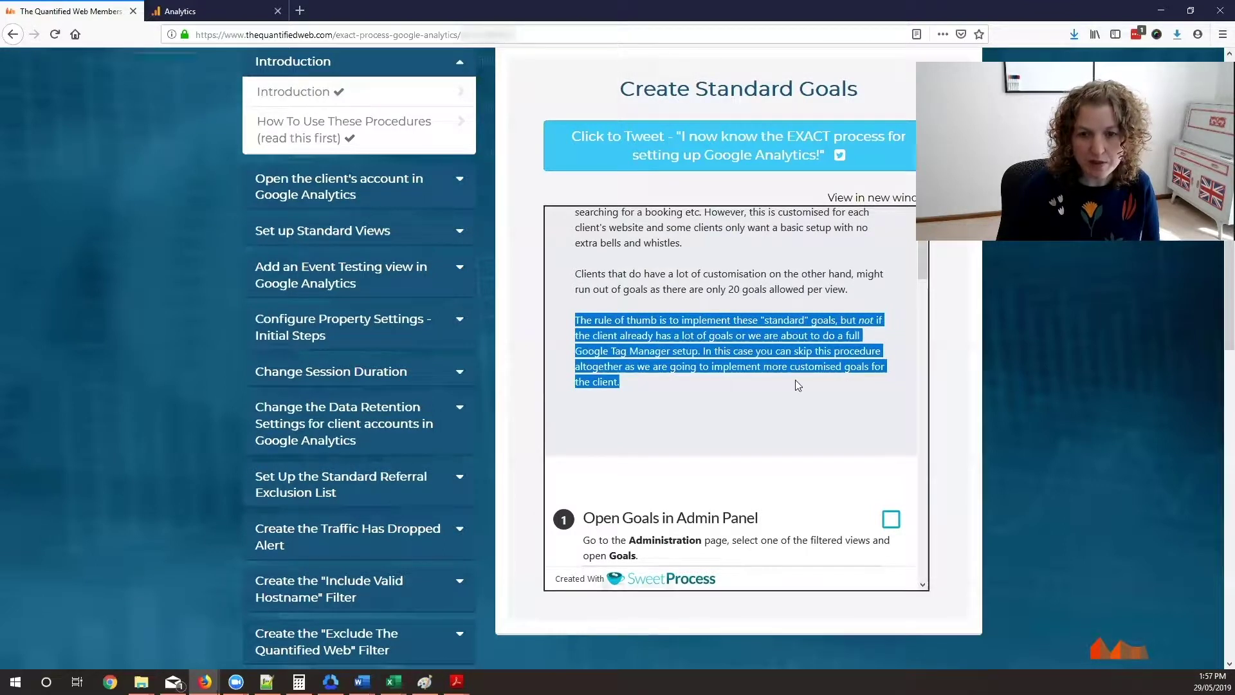
pyautogui.scroll(2, 795, 380)
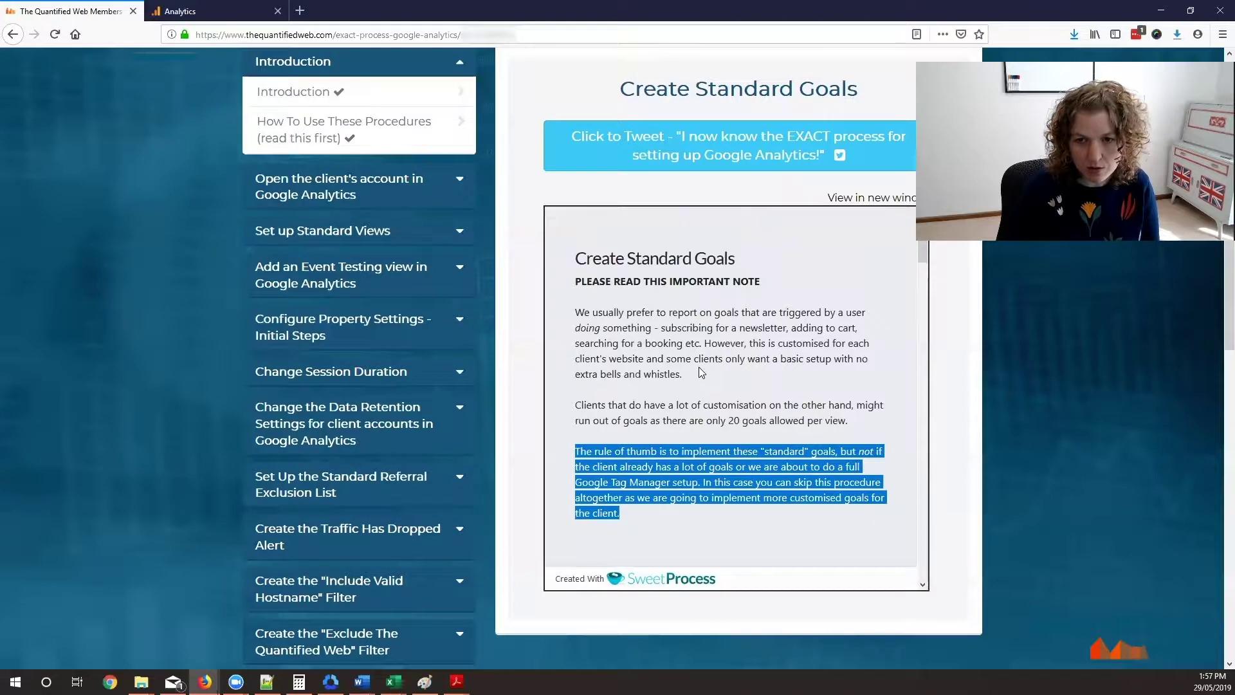
pyautogui.scroll(-1, 701, 372)
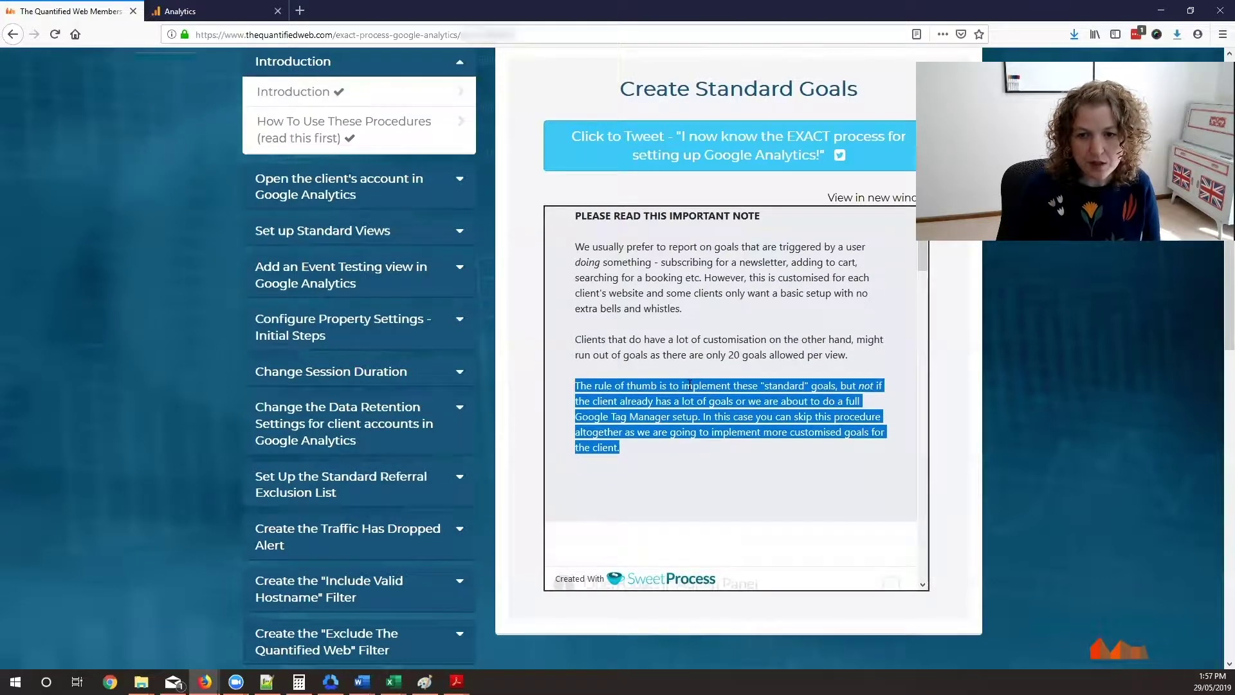
pyautogui.click(640, 385)
pyautogui.moveTo(580, 385); pyautogui.dragTo(684, 444)
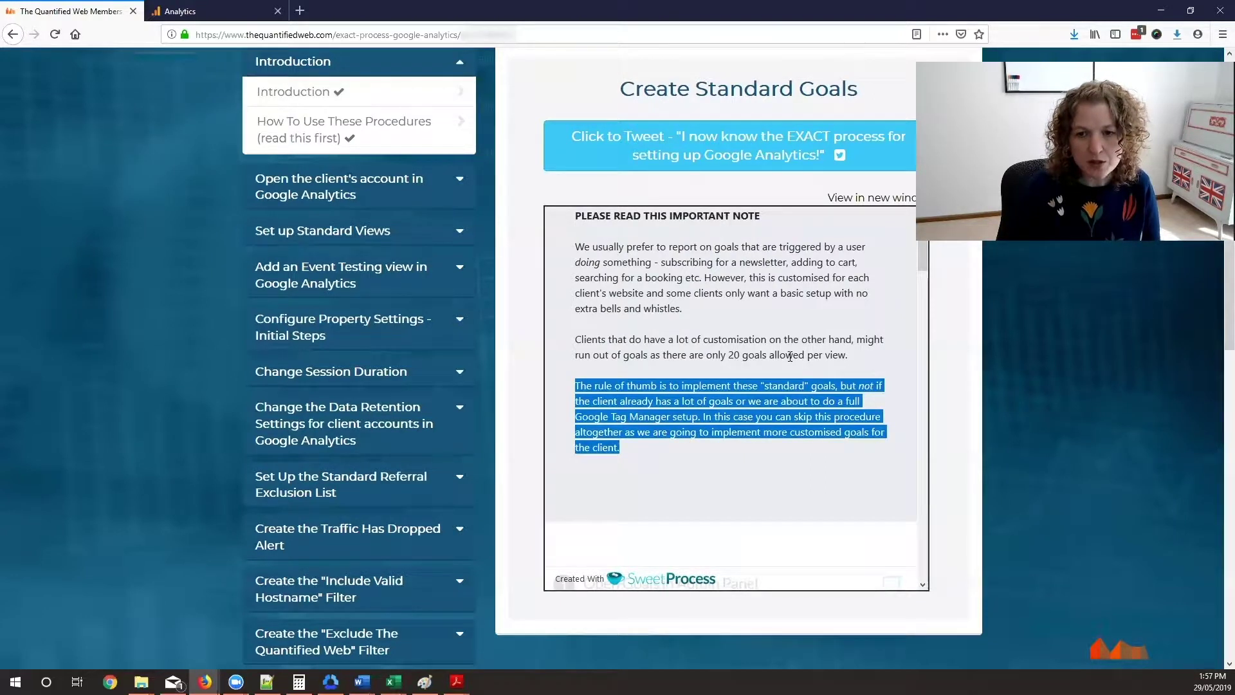
pyautogui.moveTo(865, 355); pyautogui.dragTo(731, 359)
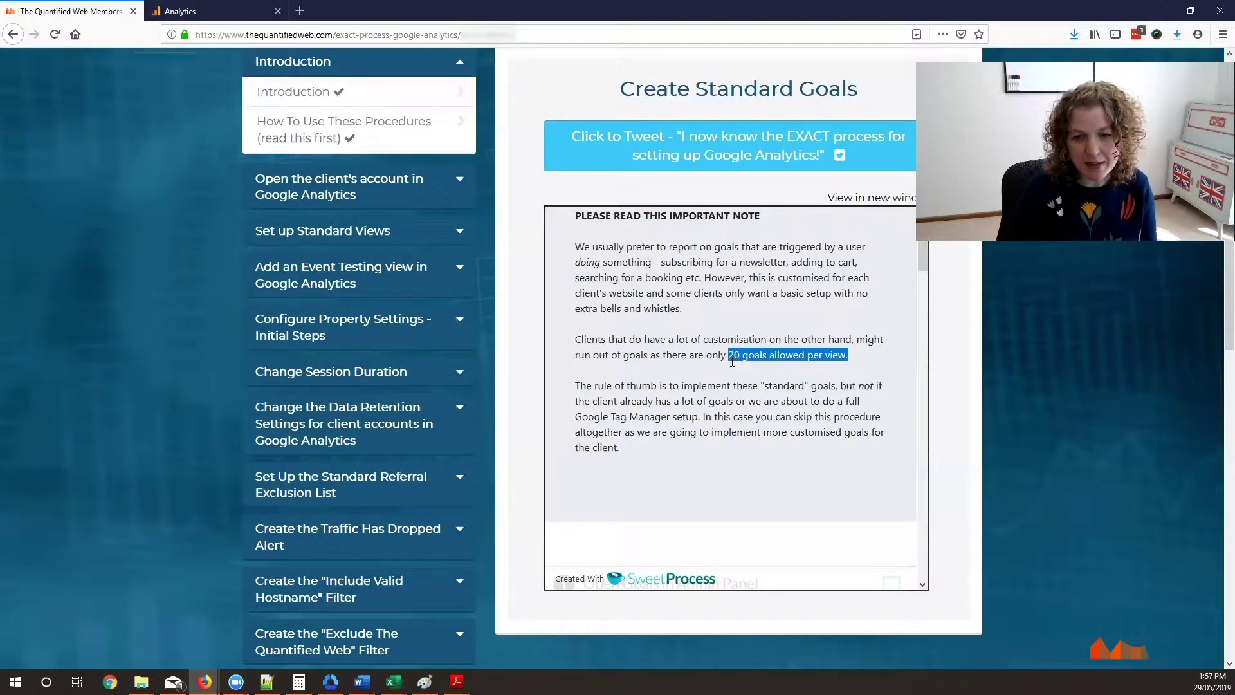
# Step: Switch to Google Analytics and select the Filtered Data No Params view, as procedure step 1 calls for a filtered view
pyautogui.scroll(-2, 692, 347)
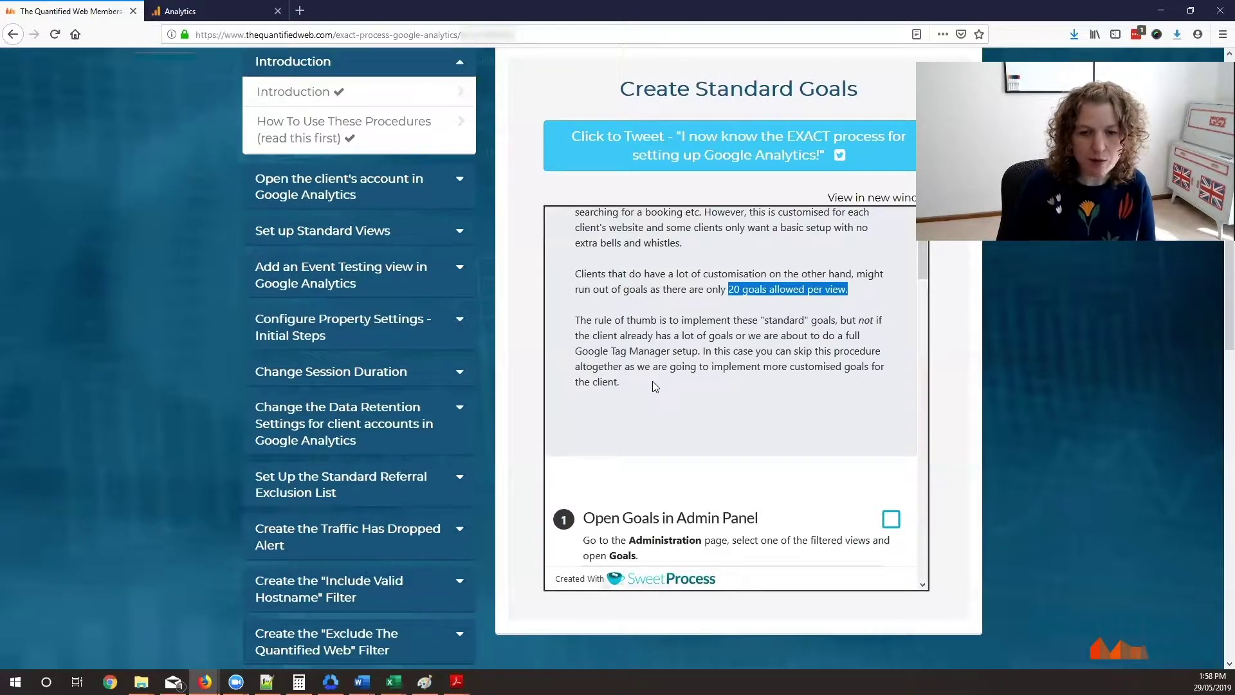
pyautogui.scroll(-3, 651, 376)
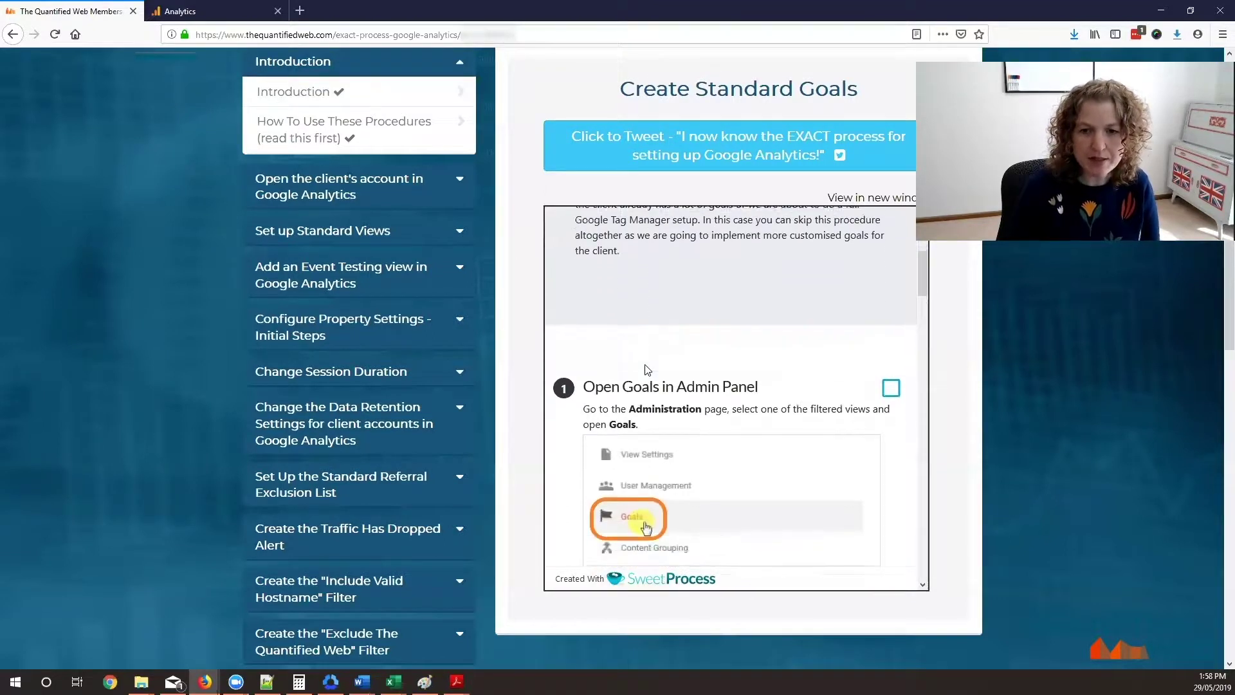
pyautogui.click(216, 7)
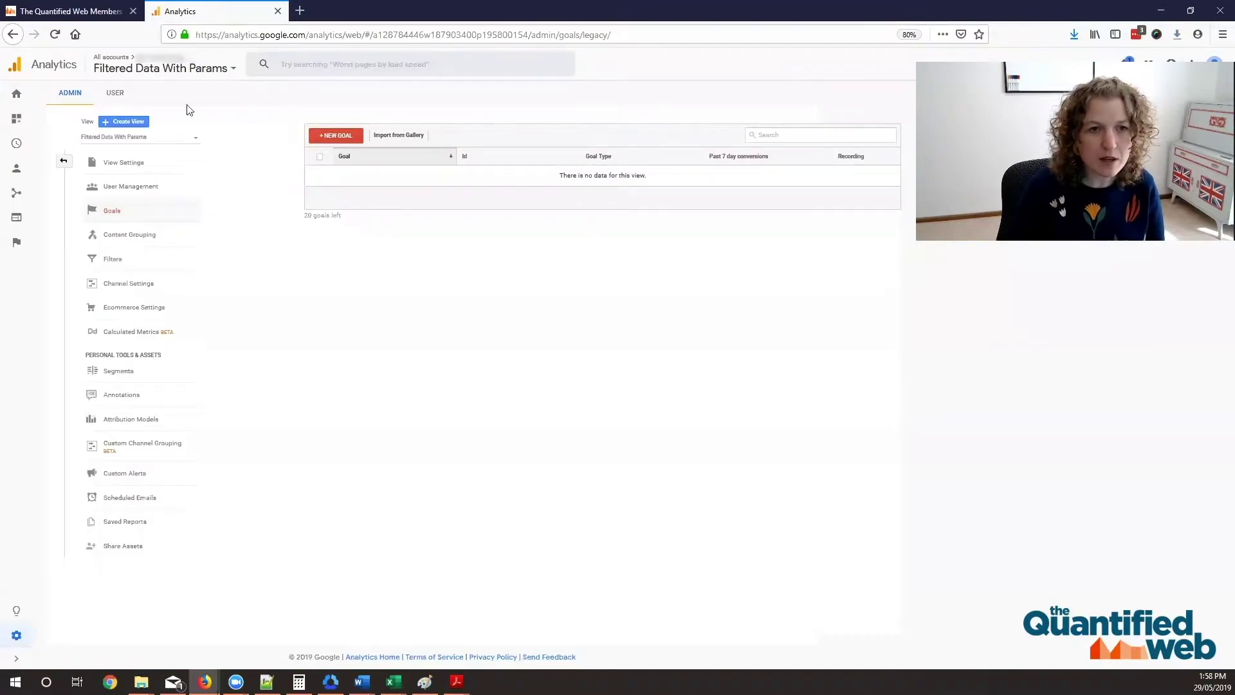
pyautogui.click(149, 71)
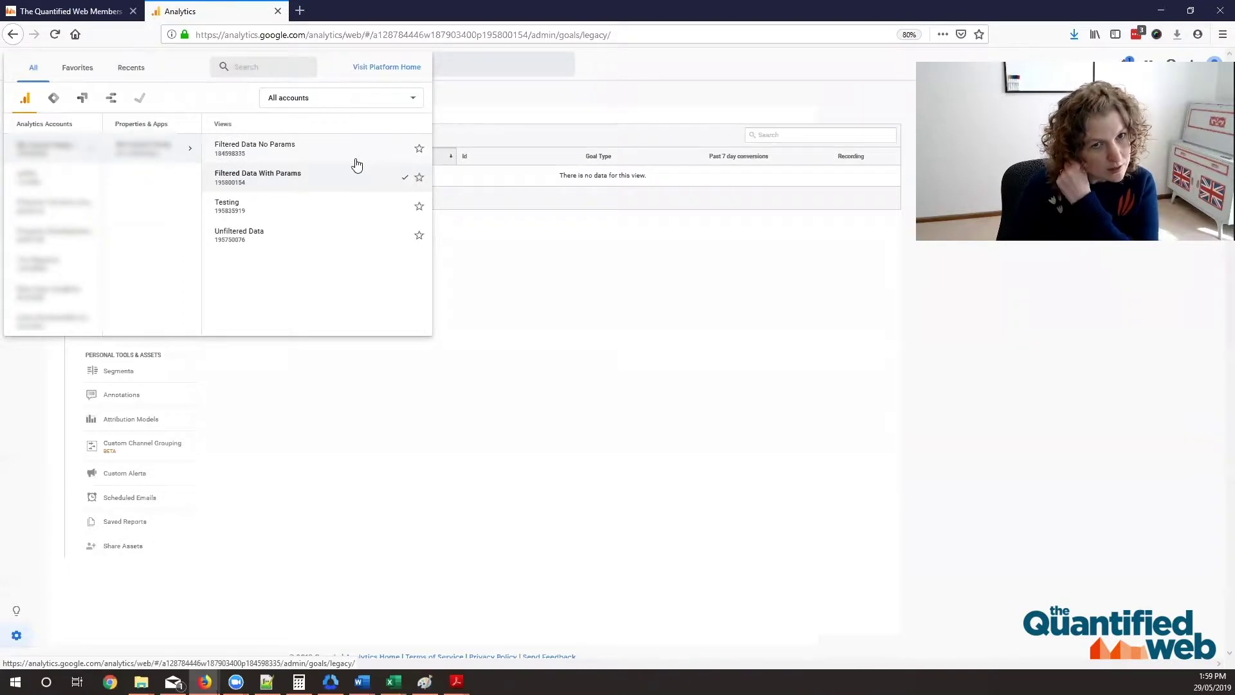
pyautogui.click(278, 155)
# Step: Return to the course page and review procedure step 1, Open Goals in Admin Panel
pyautogui.click(83, 20)
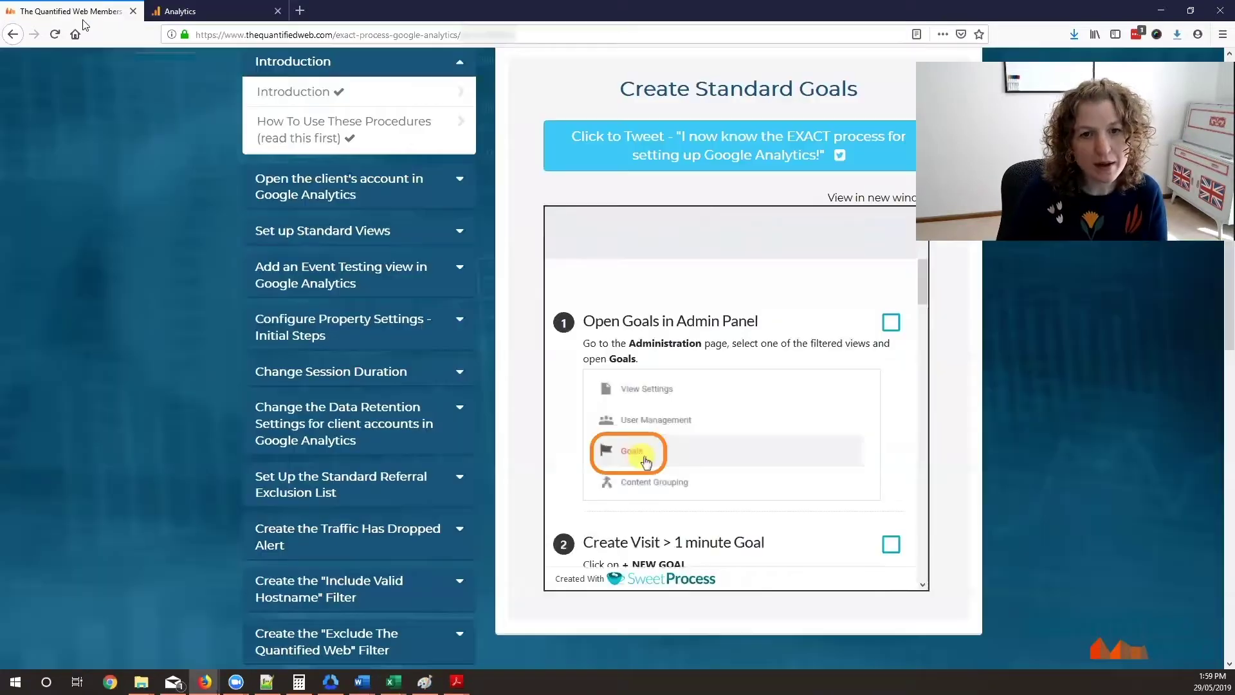
pyautogui.scroll(-1, 679, 294)
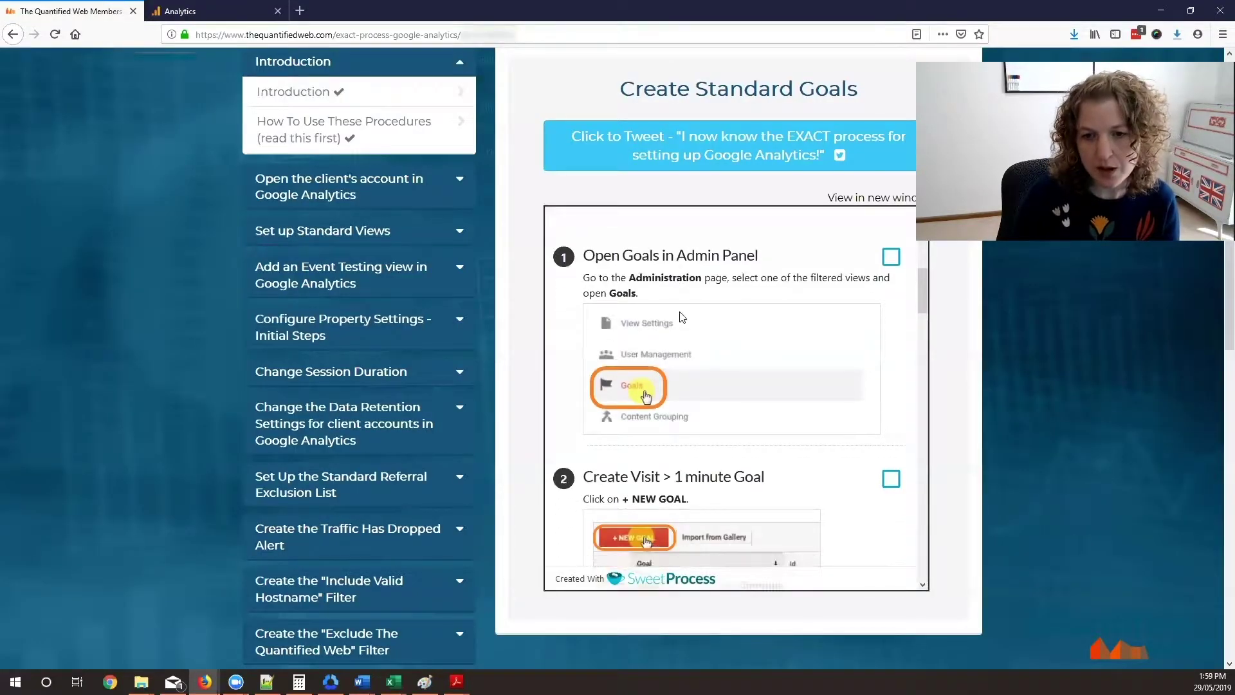
pyautogui.scroll(7, 680, 302)
pyautogui.scroll(-5, 682, 316)
pyautogui.scroll(-2, 682, 316)
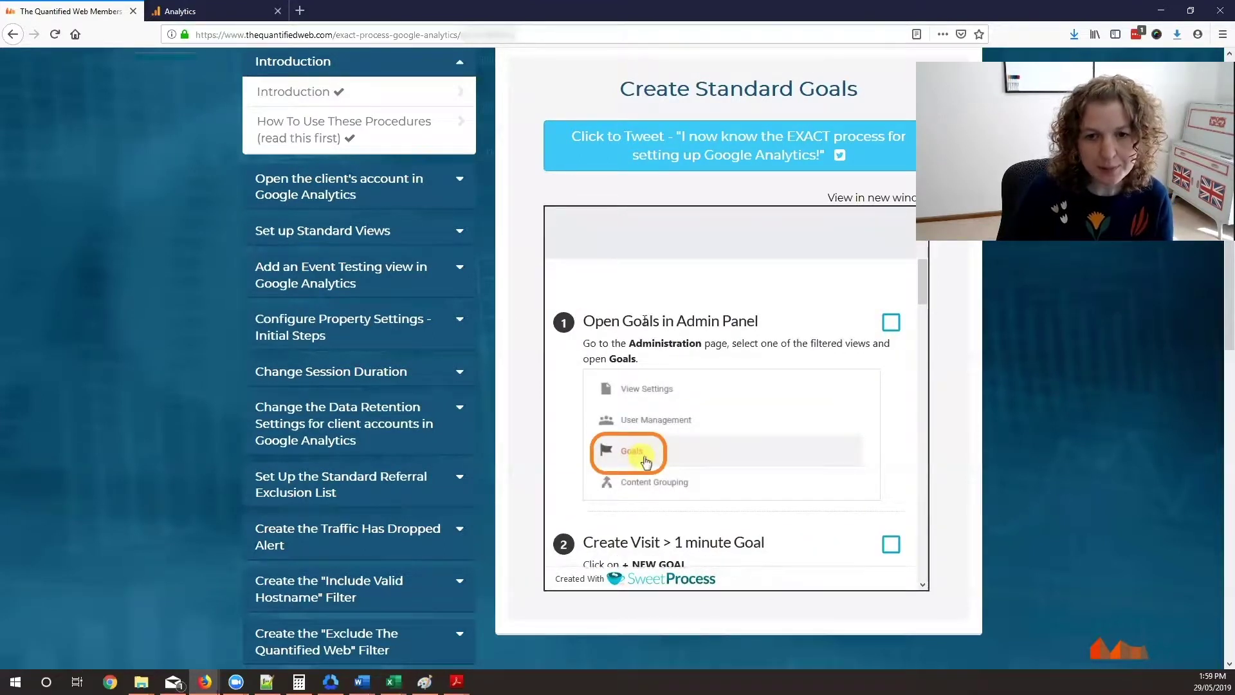
pyautogui.scroll(-1, 654, 323)
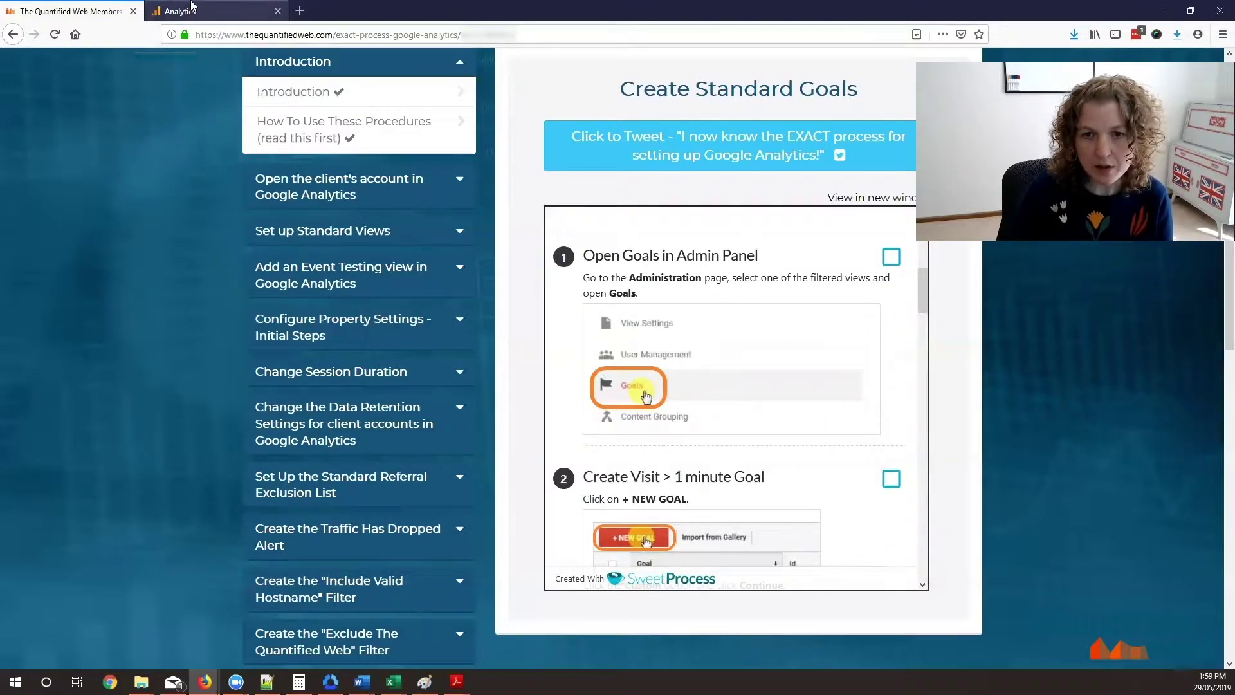
# Step: Switch to Google Analytics and open Goals for the Filtered Data No Params view from the Admin page
pyautogui.click(191, 10)
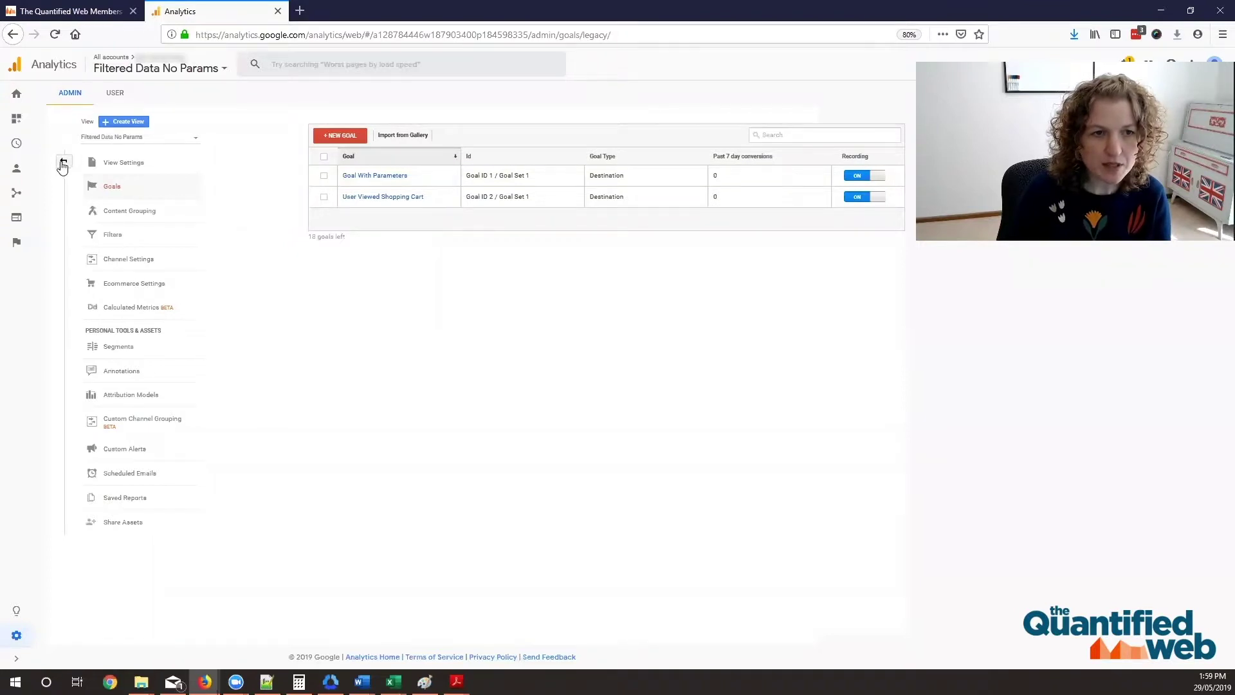
pyautogui.click(17, 636)
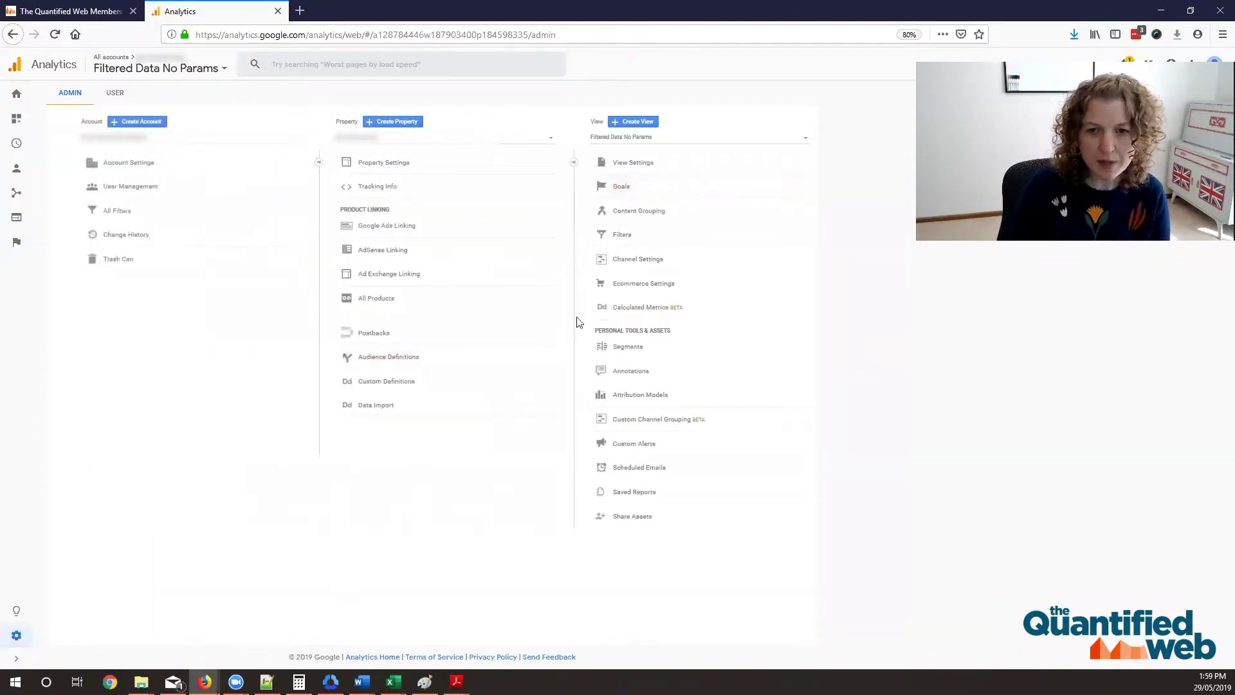
pyautogui.click(621, 187)
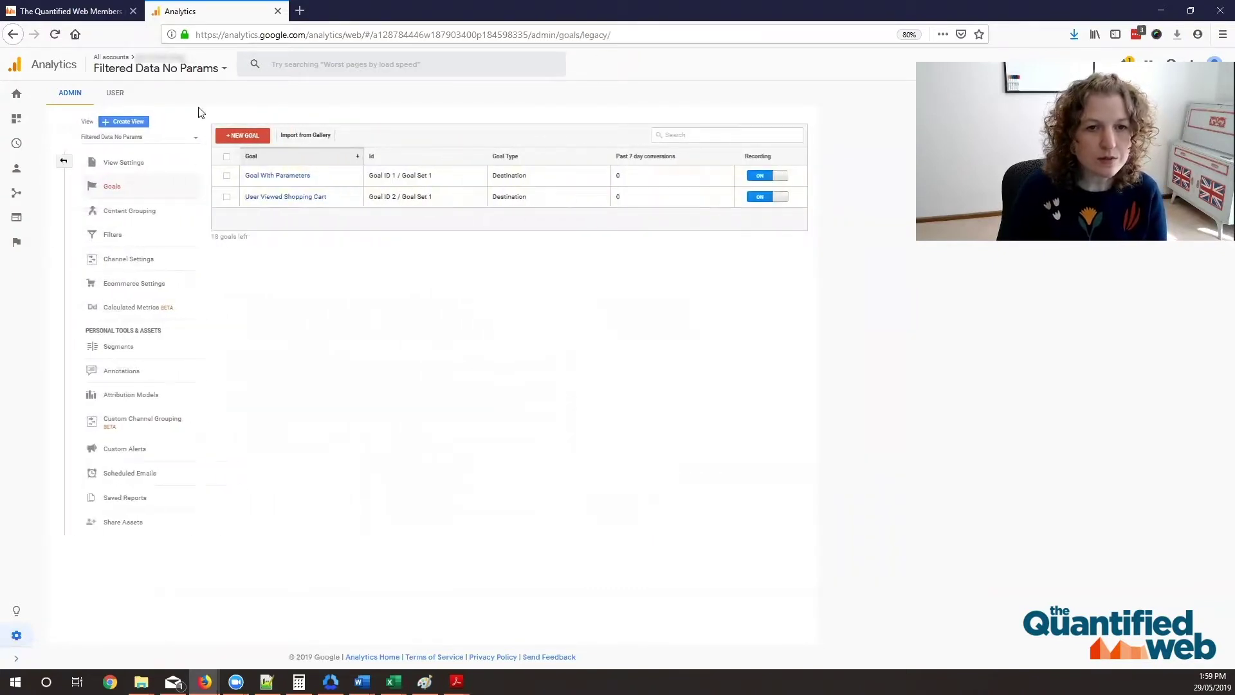
# Step: Read the course's Create Visit > 1 minute Goal instructions and compare them with the Goals page in Google Analytics
pyautogui.click(90, 11)
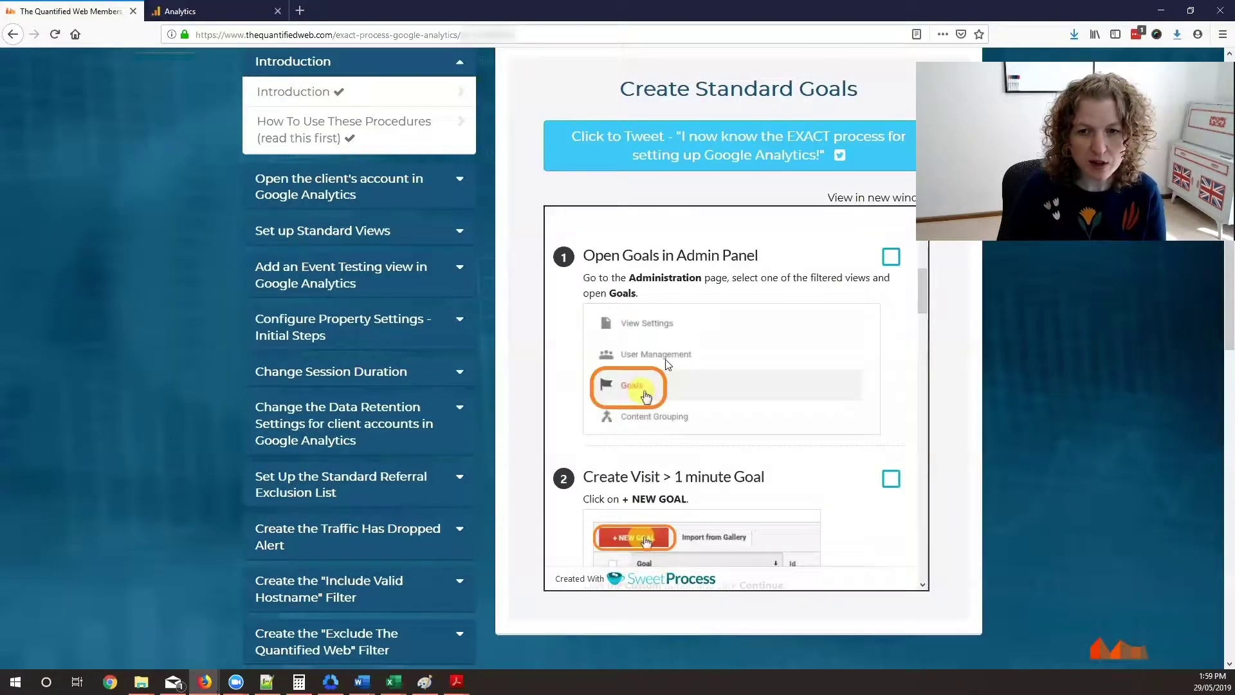
pyautogui.scroll(-1, 675, 368)
pyautogui.scroll(-1, 725, 380)
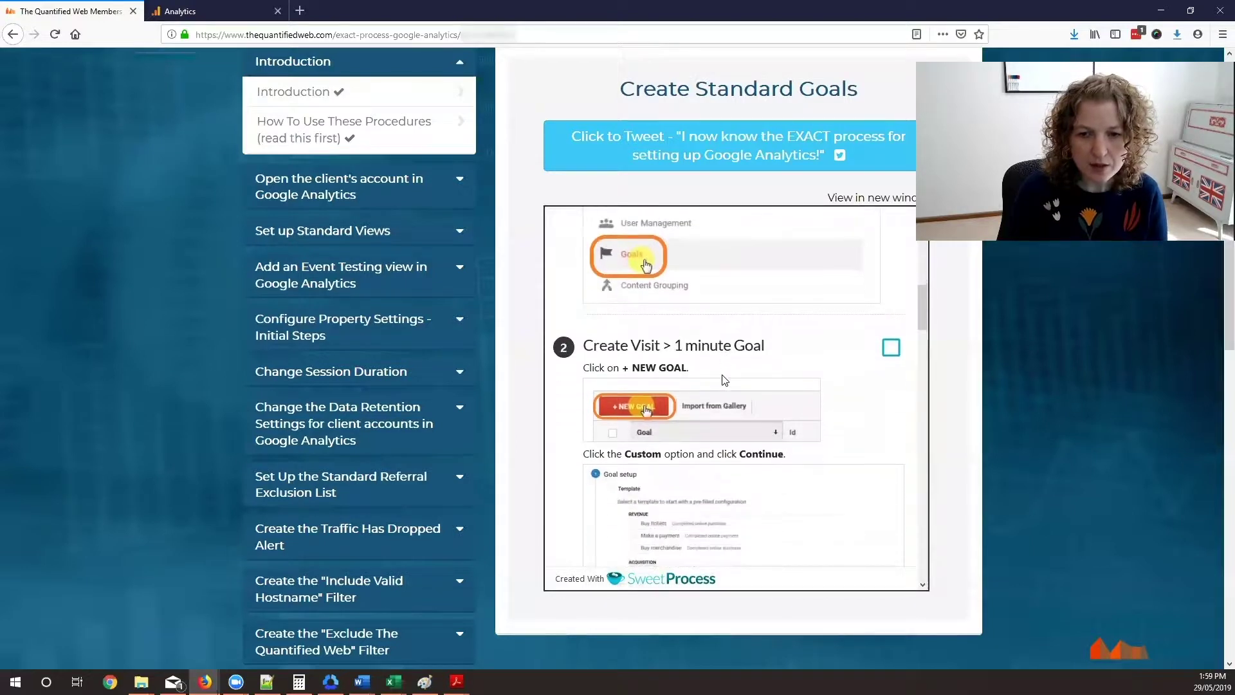
pyautogui.click(233, 18)
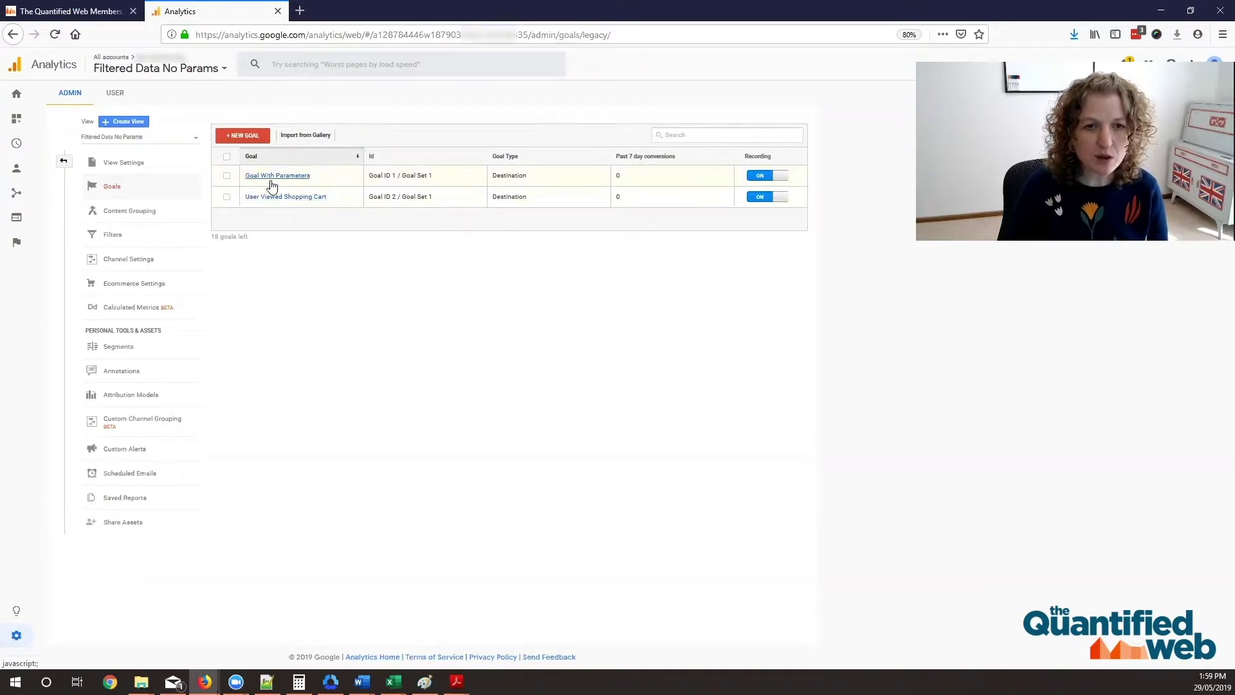
pyautogui.click(77, 13)
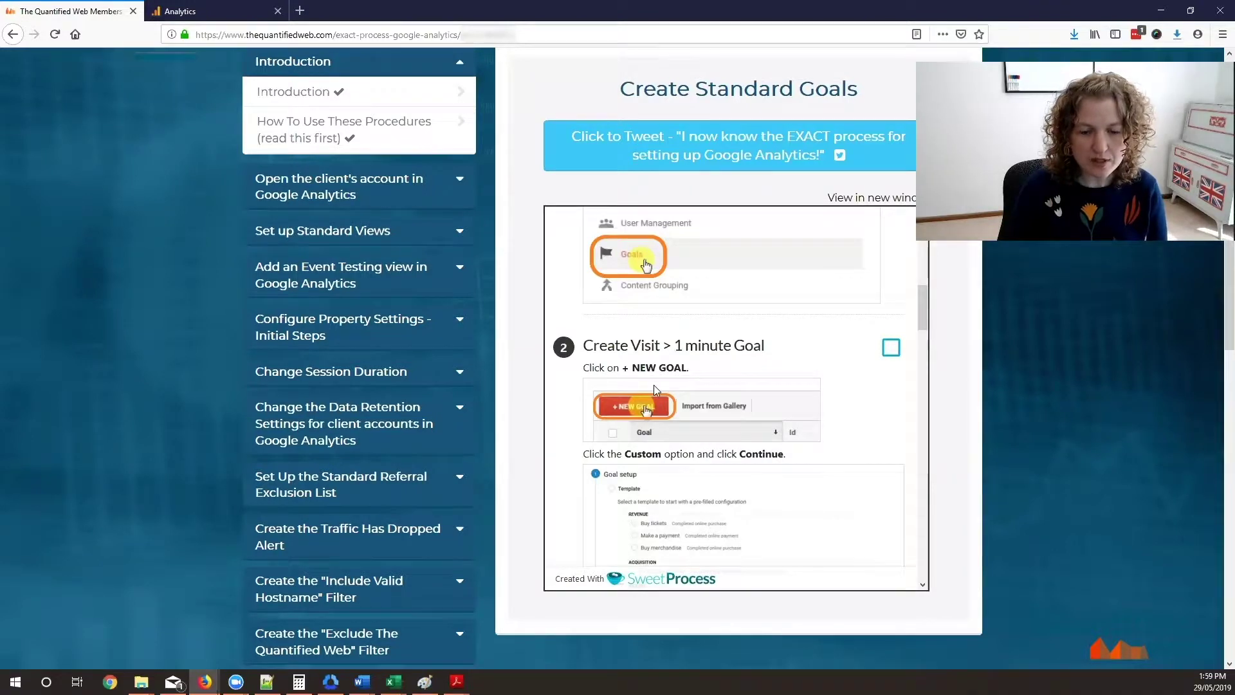
pyautogui.scroll(-2, 654, 385)
pyautogui.click(219, 20)
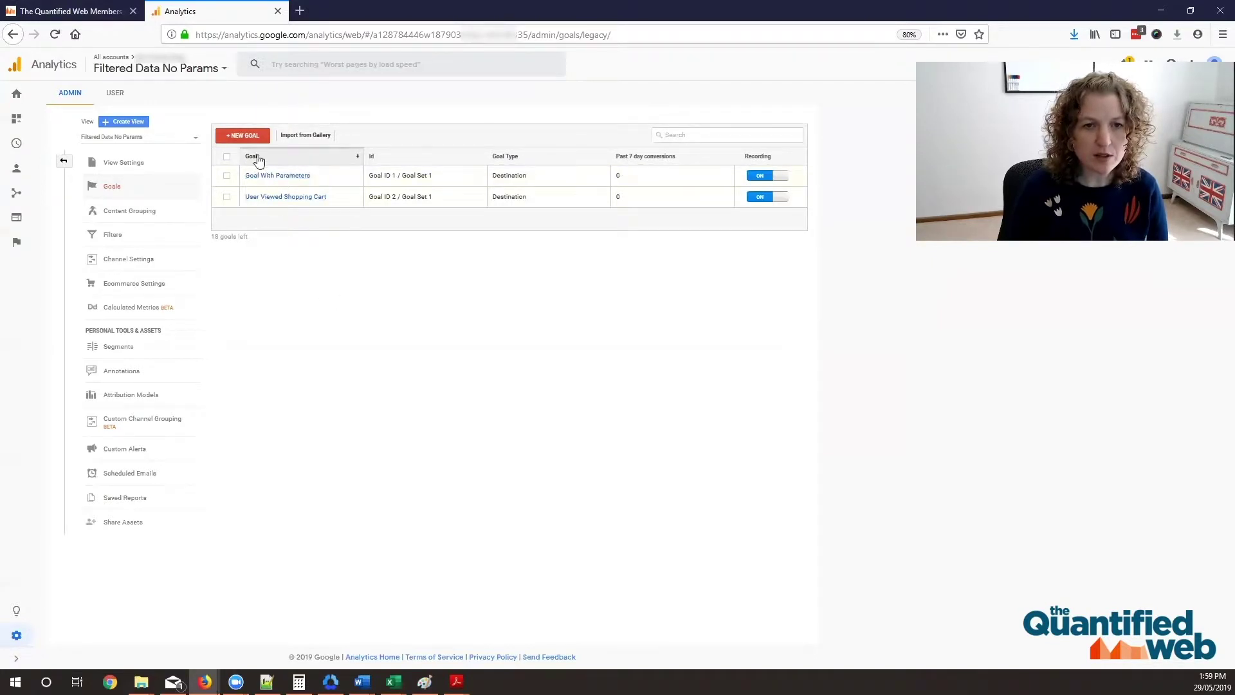
pyautogui.click(76, 9)
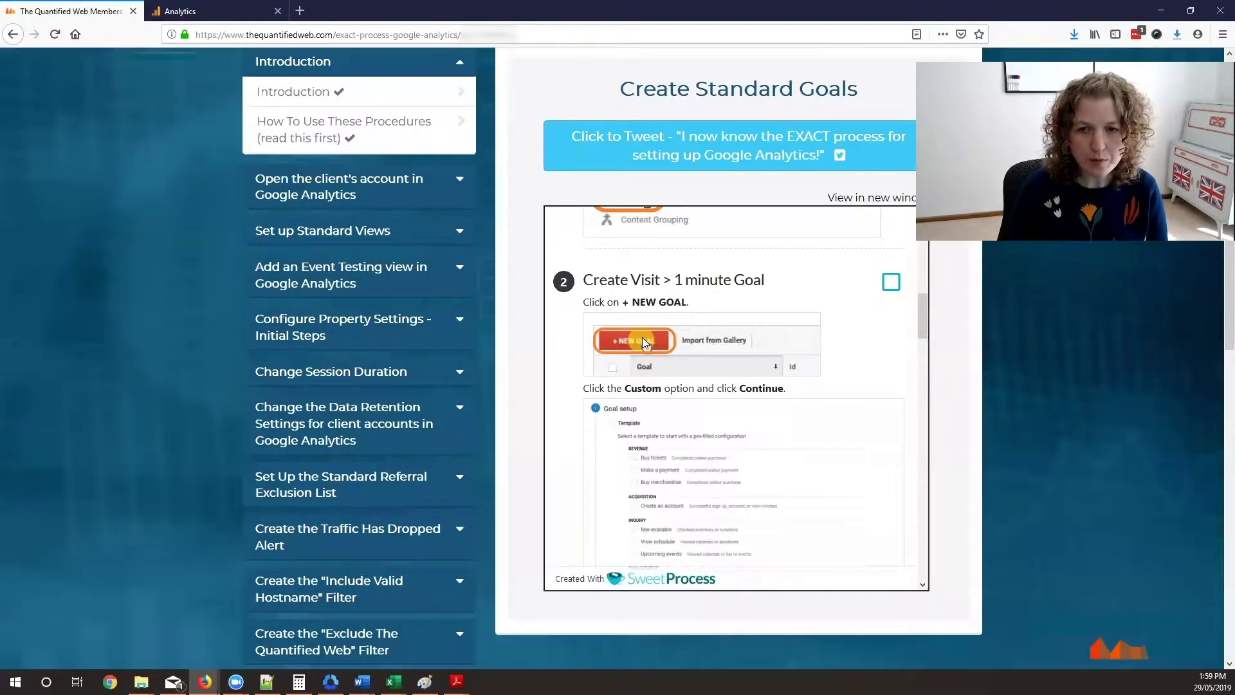
pyautogui.scroll(-1, 730, 375)
pyautogui.scroll(-3, 730, 375)
pyautogui.scroll(3, 731, 375)
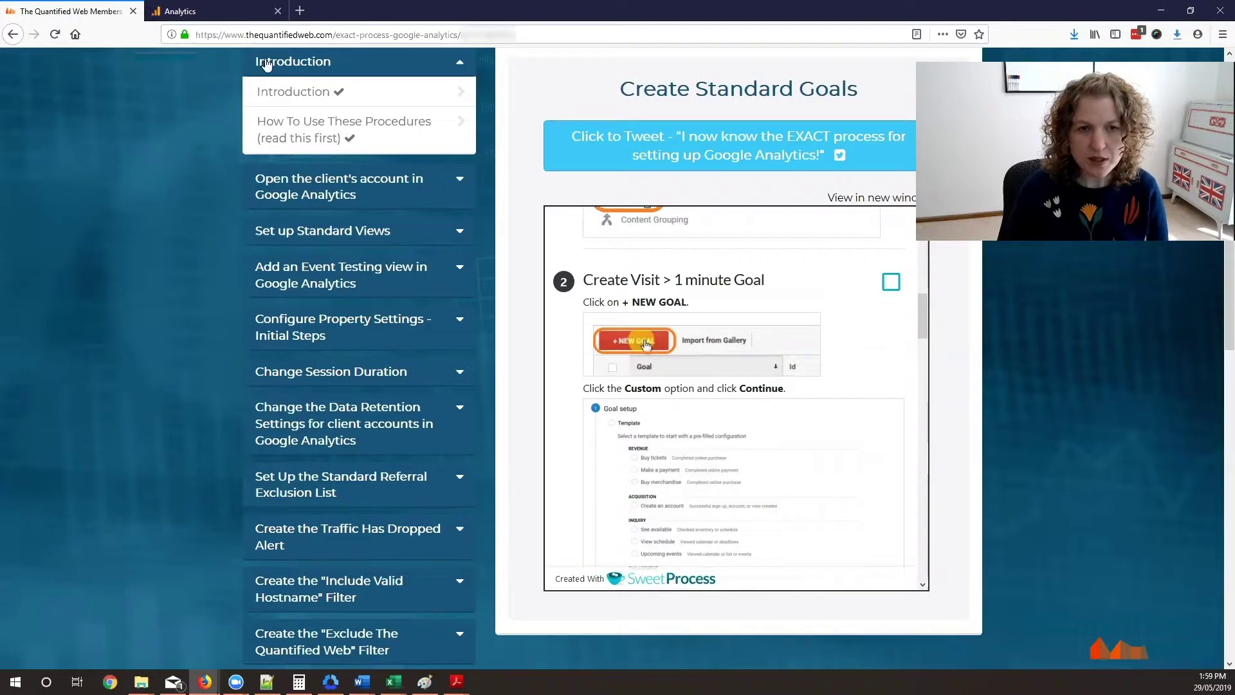
# Step: Start a new goal in the Filtered Data No Params view with the Custom setup, following procedure step 2 on the course page
pyautogui.click(180, 11)
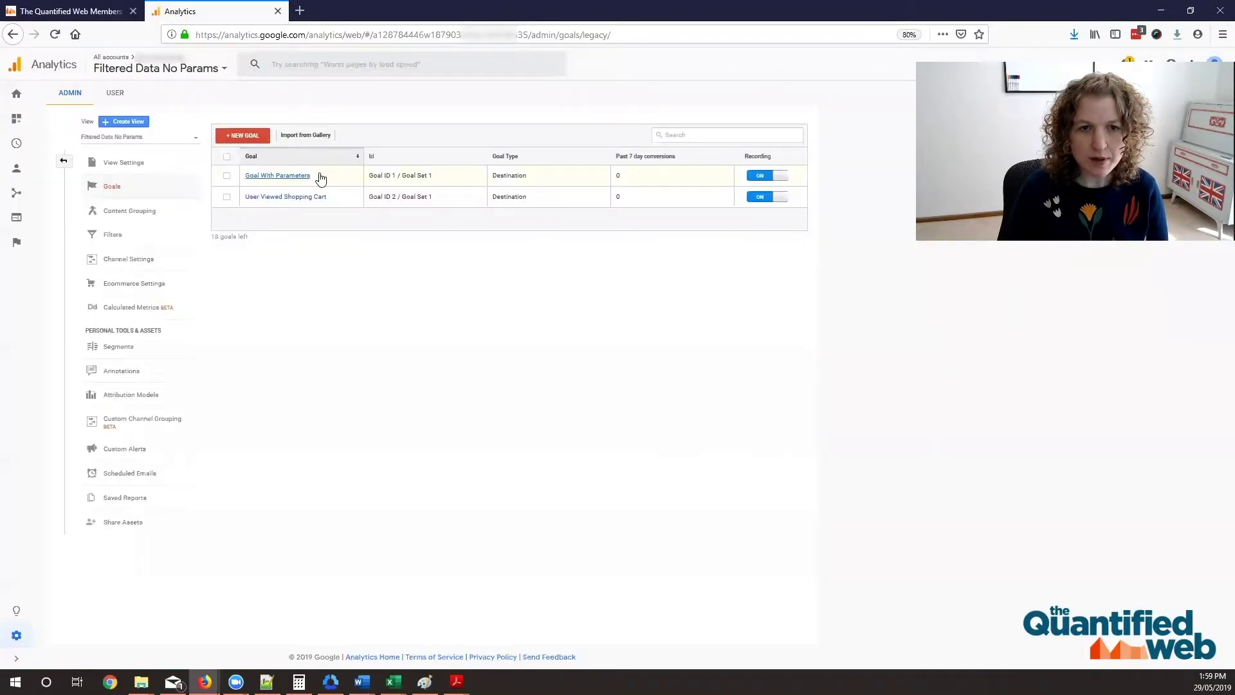
pyautogui.click(261, 140)
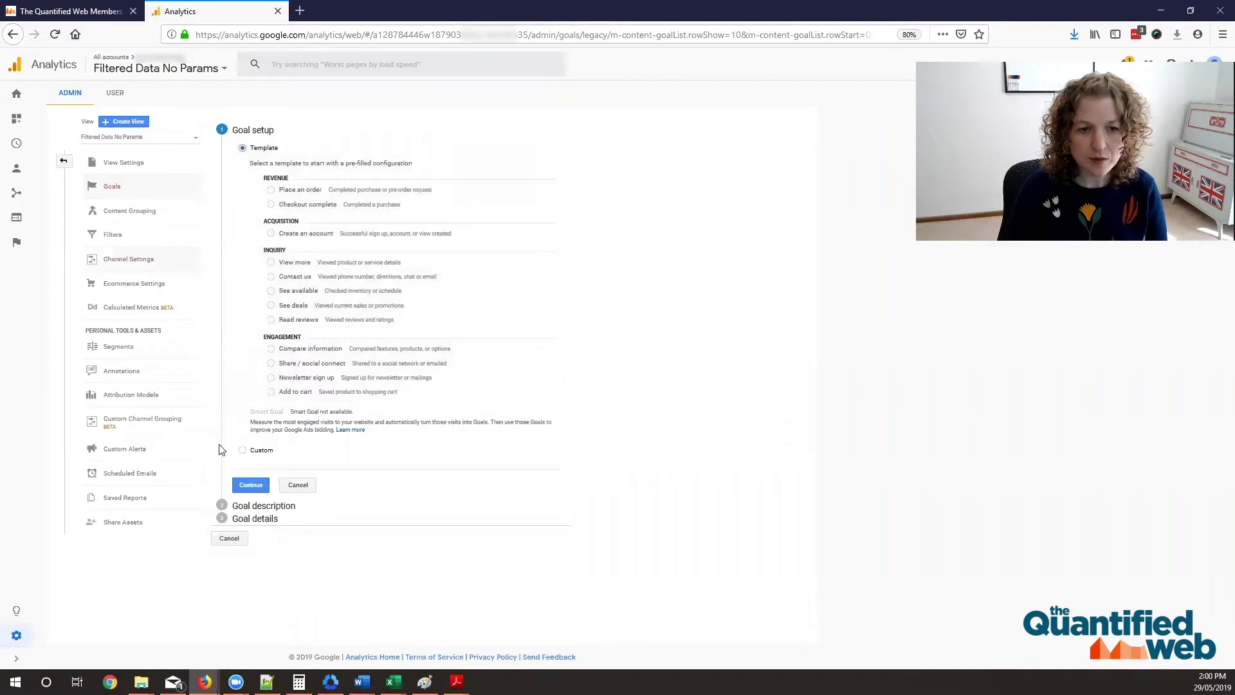
pyautogui.click(92, 11)
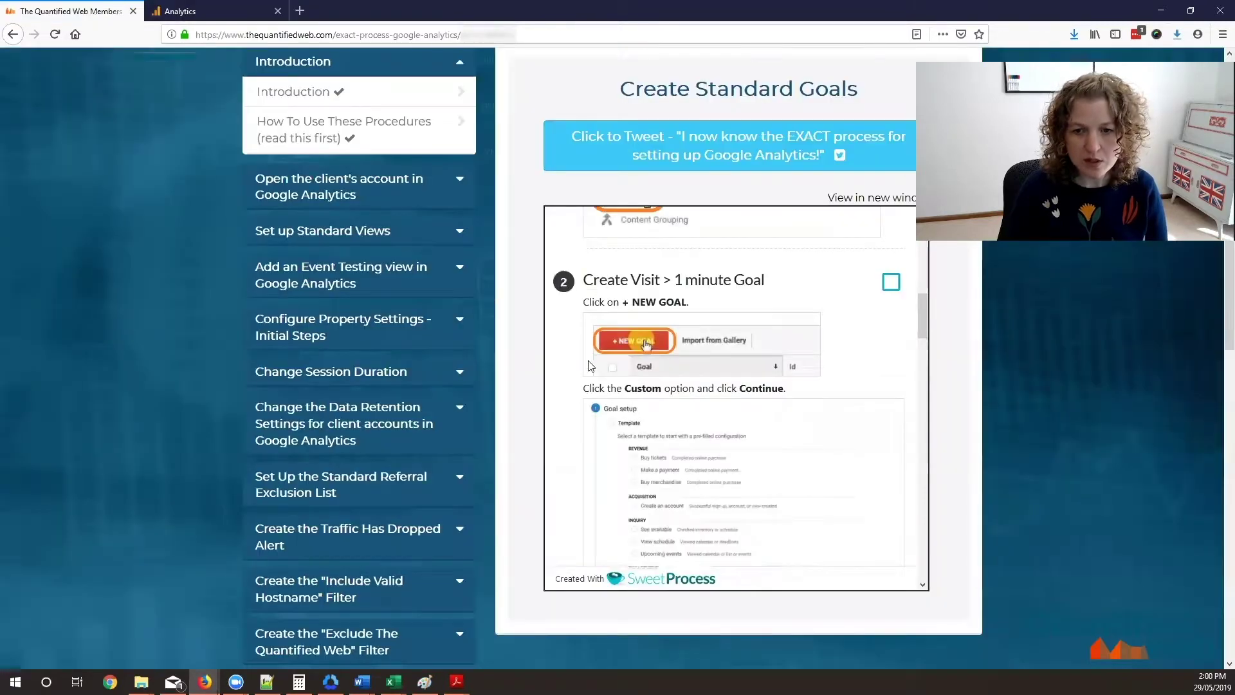
pyautogui.scroll(-4, 590, 366)
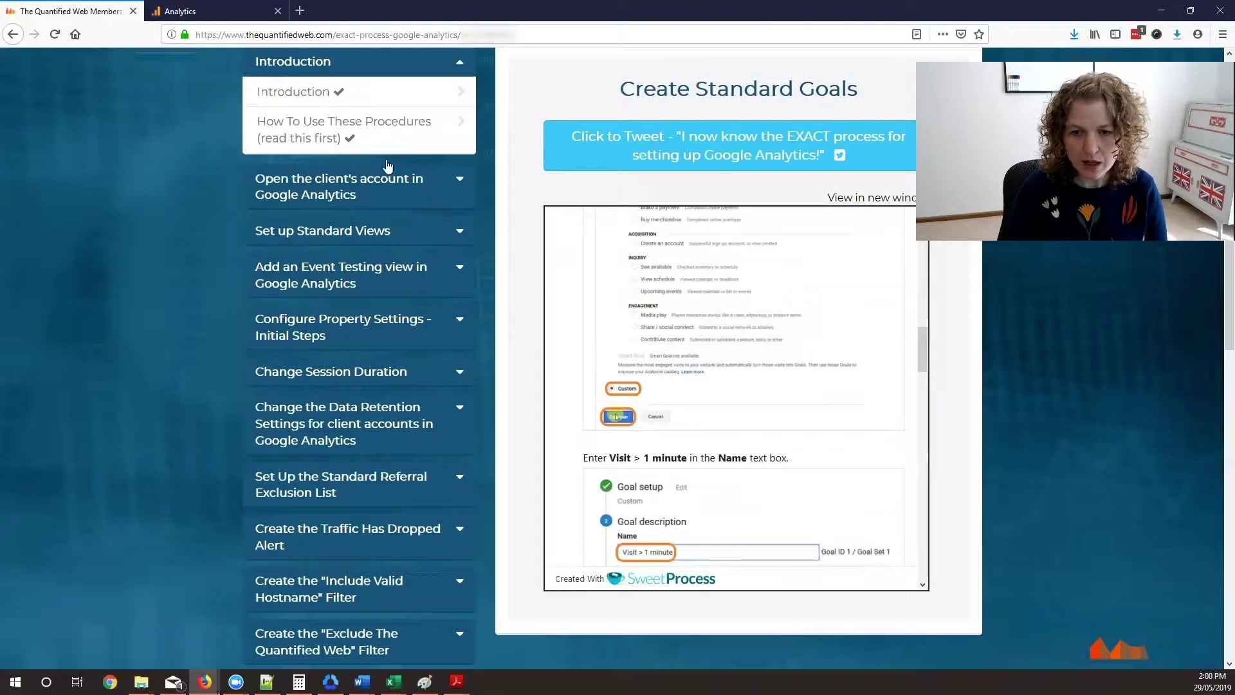
pyautogui.click(234, 13)
pyautogui.click(242, 451)
pyautogui.click(251, 486)
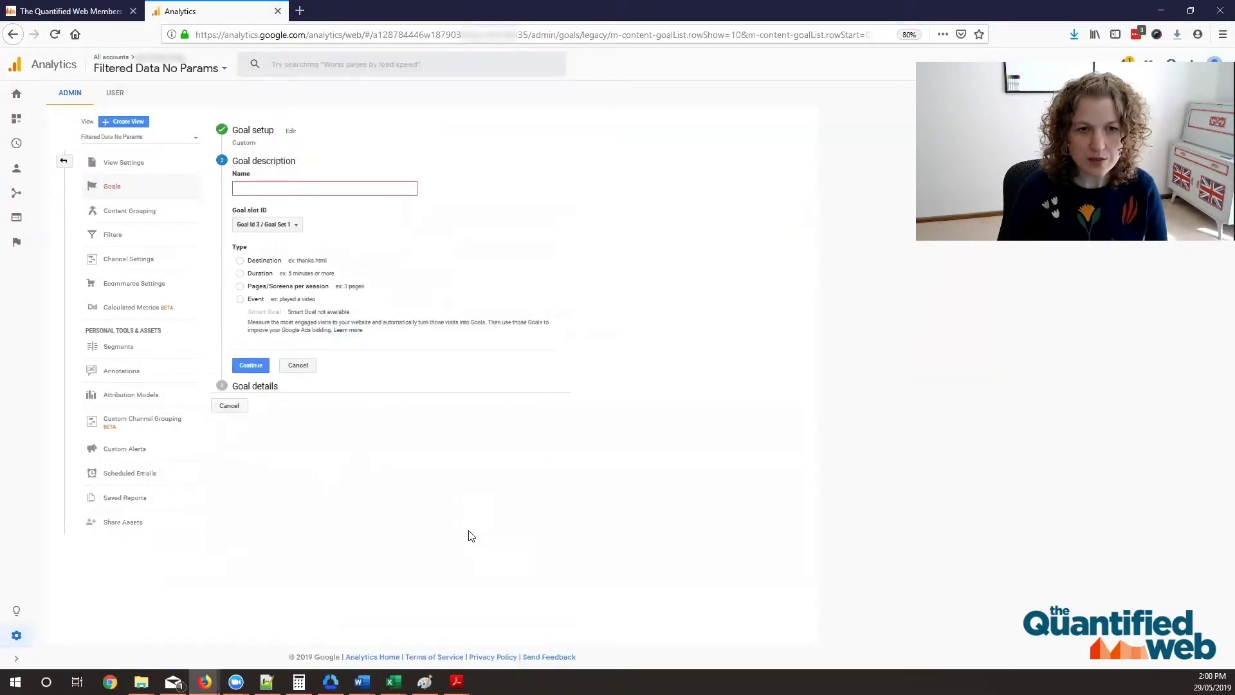
# Step: Check the course instructions again, abandon the new goal in Google Analytics and open the existing Goal With Parameters goal
pyautogui.click(71, 11)
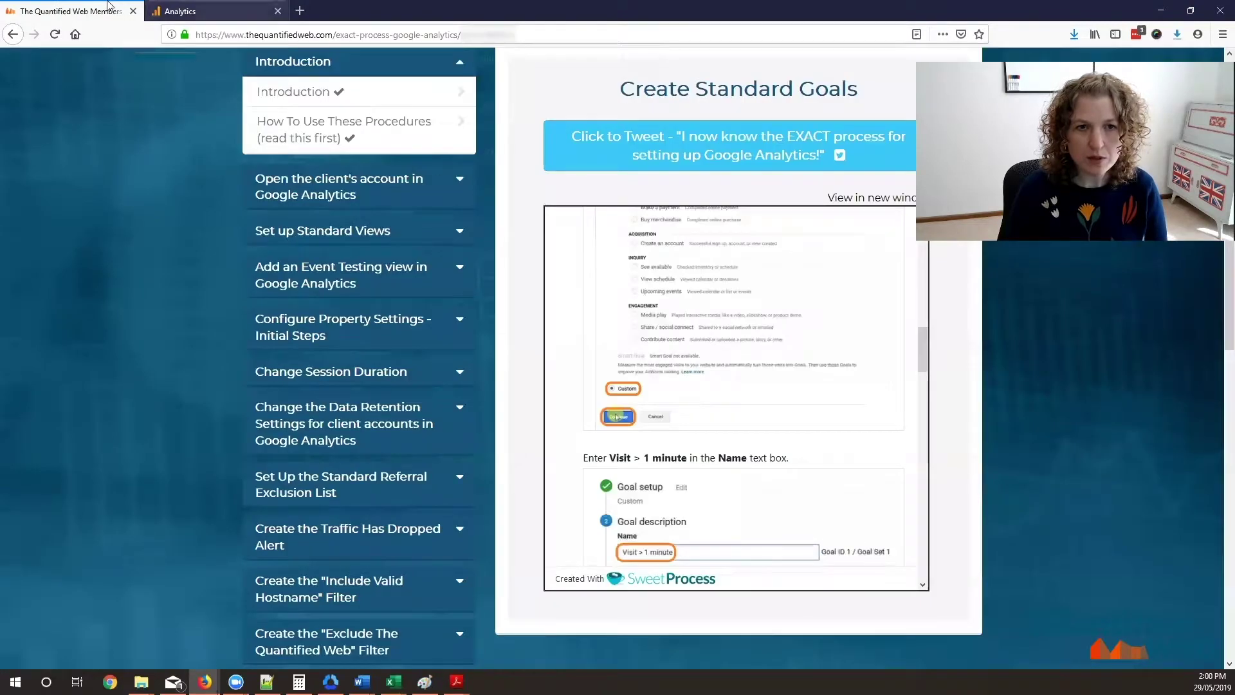
pyautogui.click(179, 8)
pyautogui.click(305, 384)
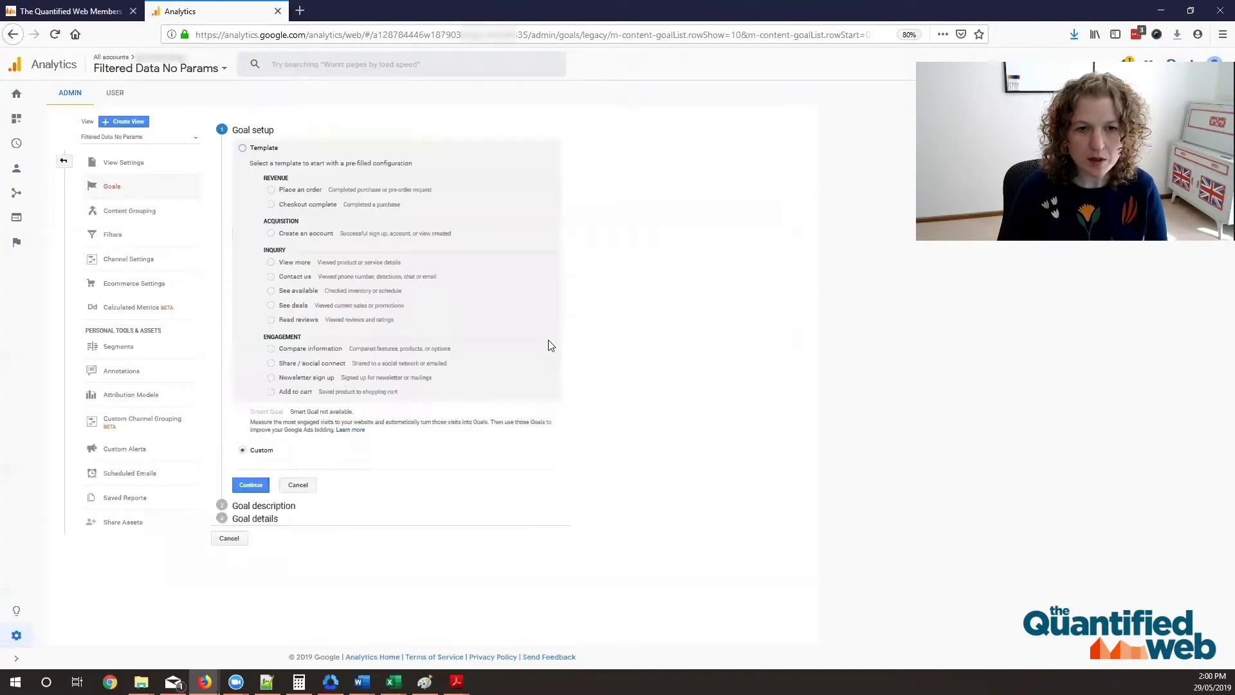
pyautogui.click(298, 485)
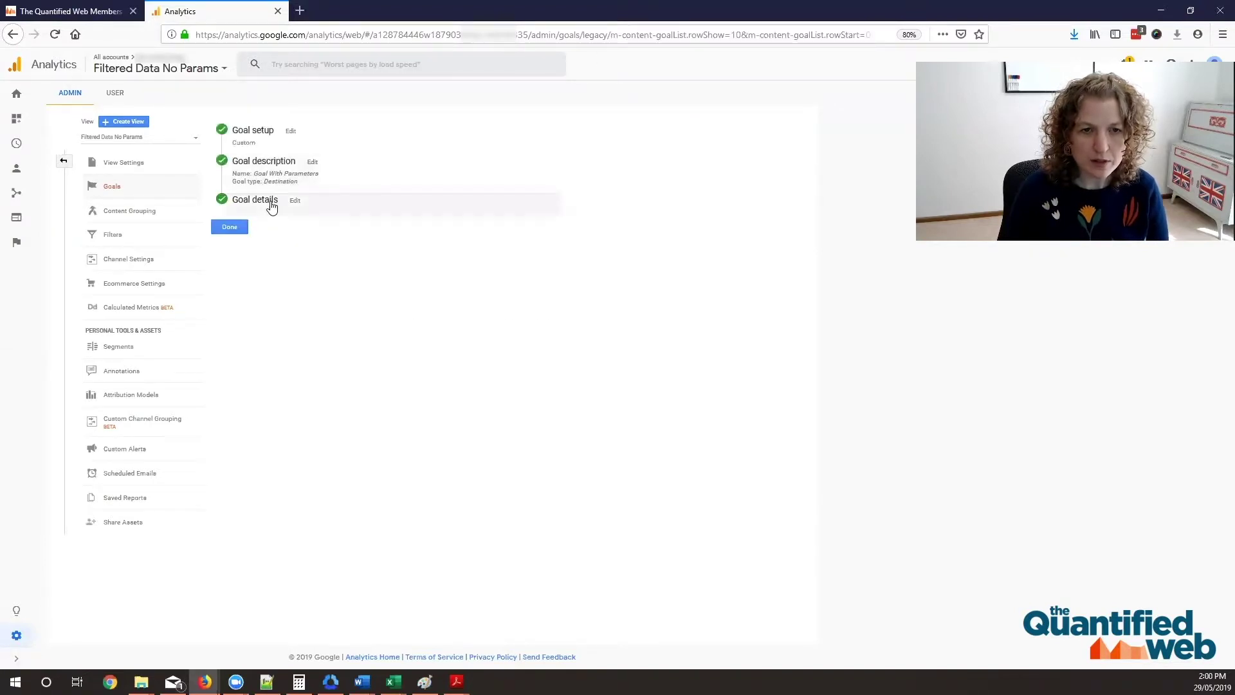
# Step: Examine the details, description and setup of the Goal With Parameters goal, ending on its description
pyautogui.click(271, 204)
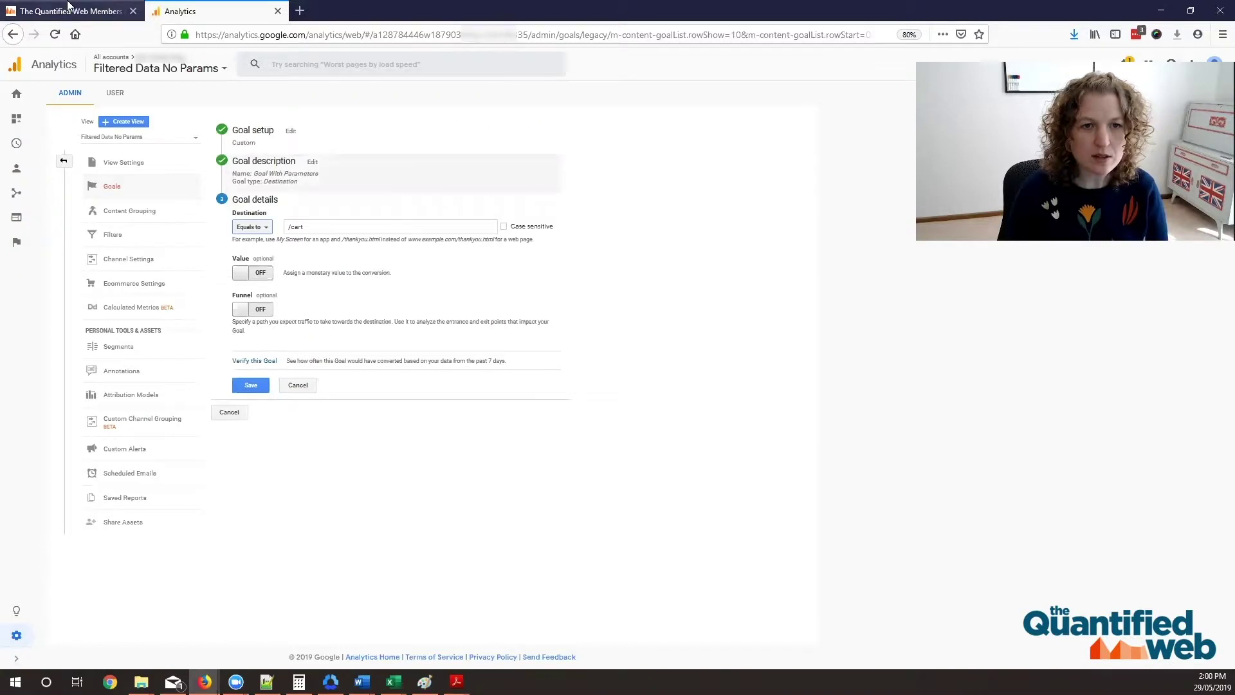
pyautogui.click(271, 162)
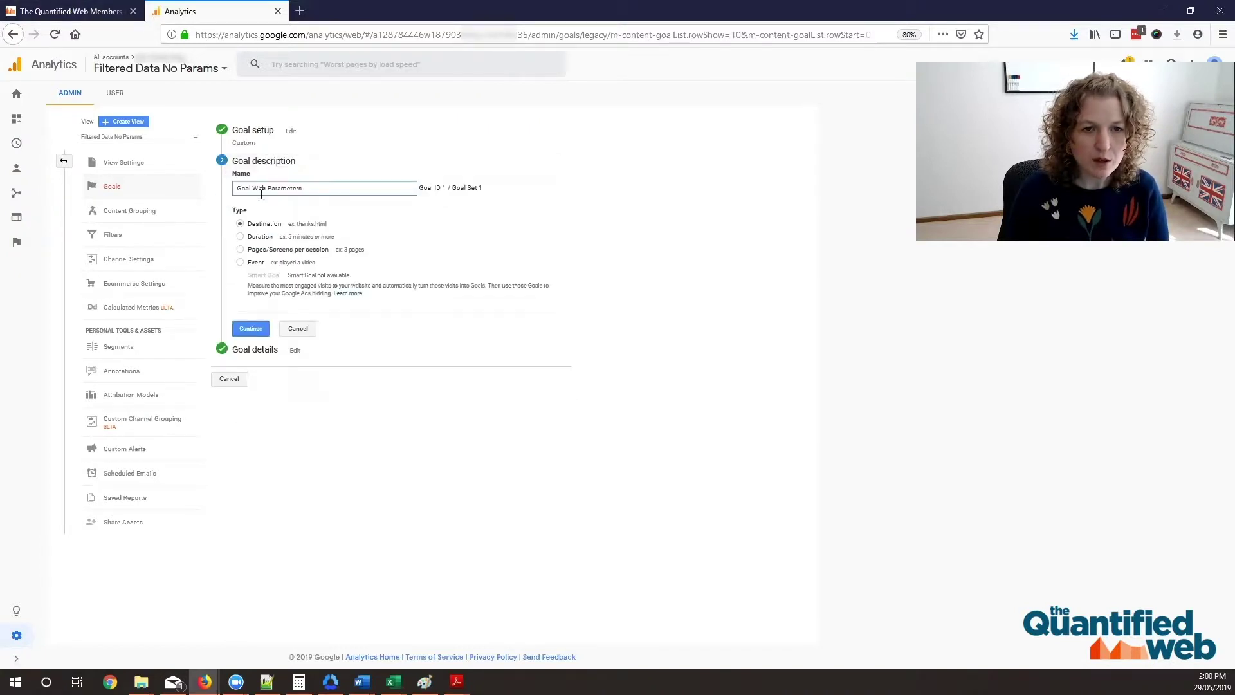
pyautogui.click(256, 138)
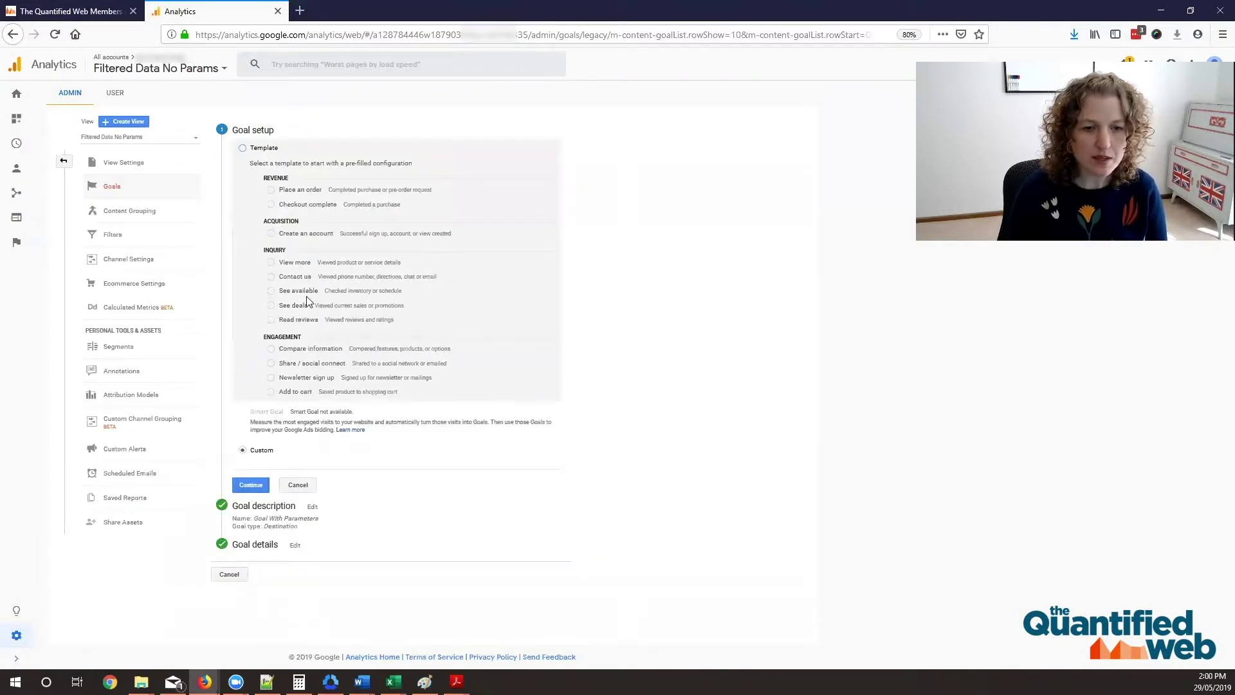
pyautogui.click(252, 488)
pyautogui.click(266, 174)
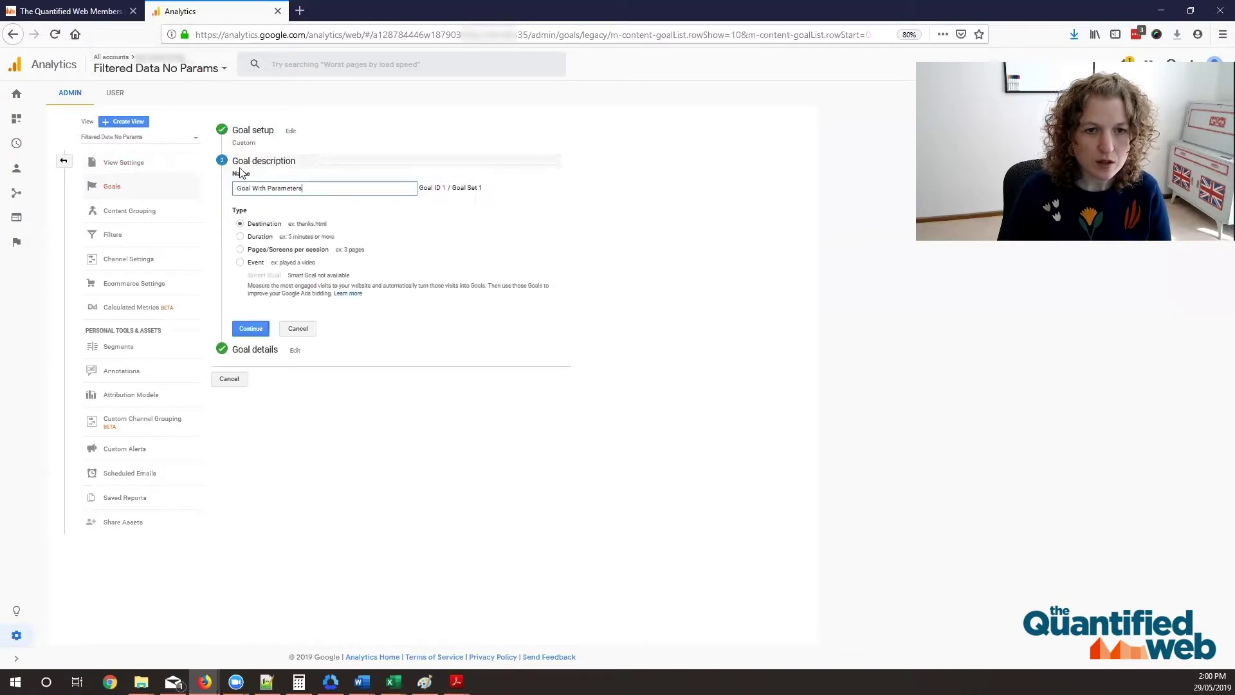
# Step: Copy the goal name from the course page and rename the Goal With Parameters goal to Visit > 1 minute
pyautogui.click(71, 11)
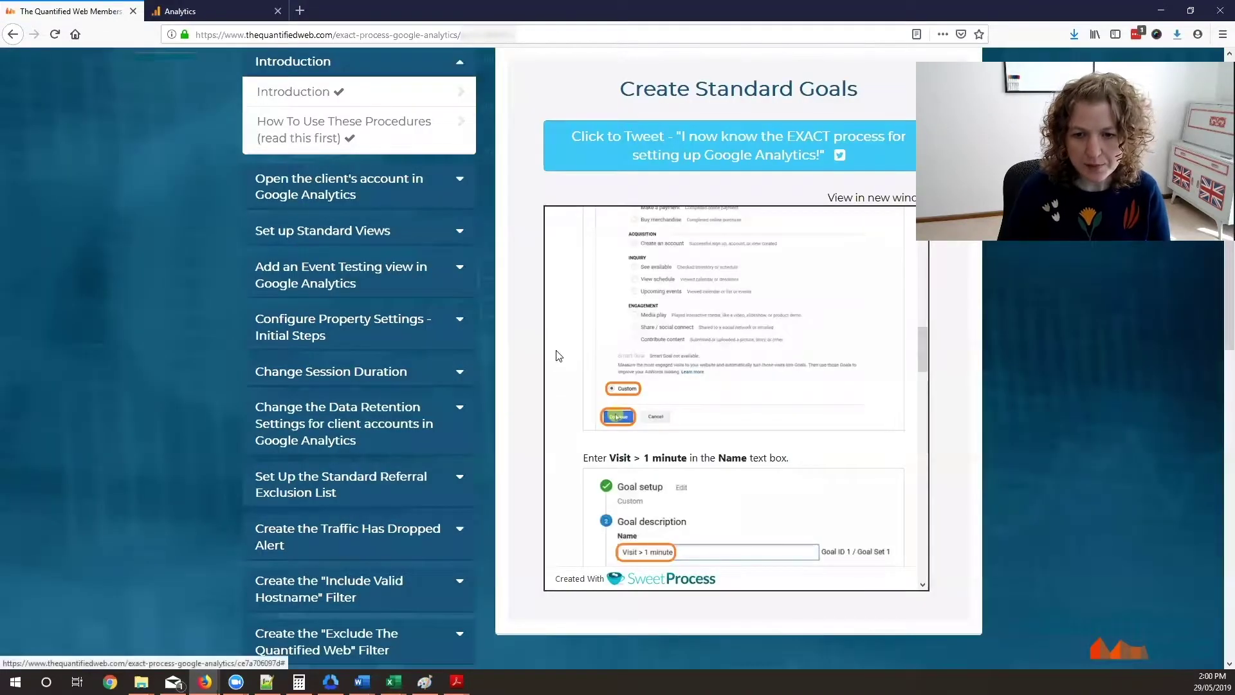
pyautogui.scroll(-3, 651, 380)
pyautogui.moveTo(611, 326); pyautogui.dragTo(687, 326)
pyautogui.hotkey('ctrl', 'c')
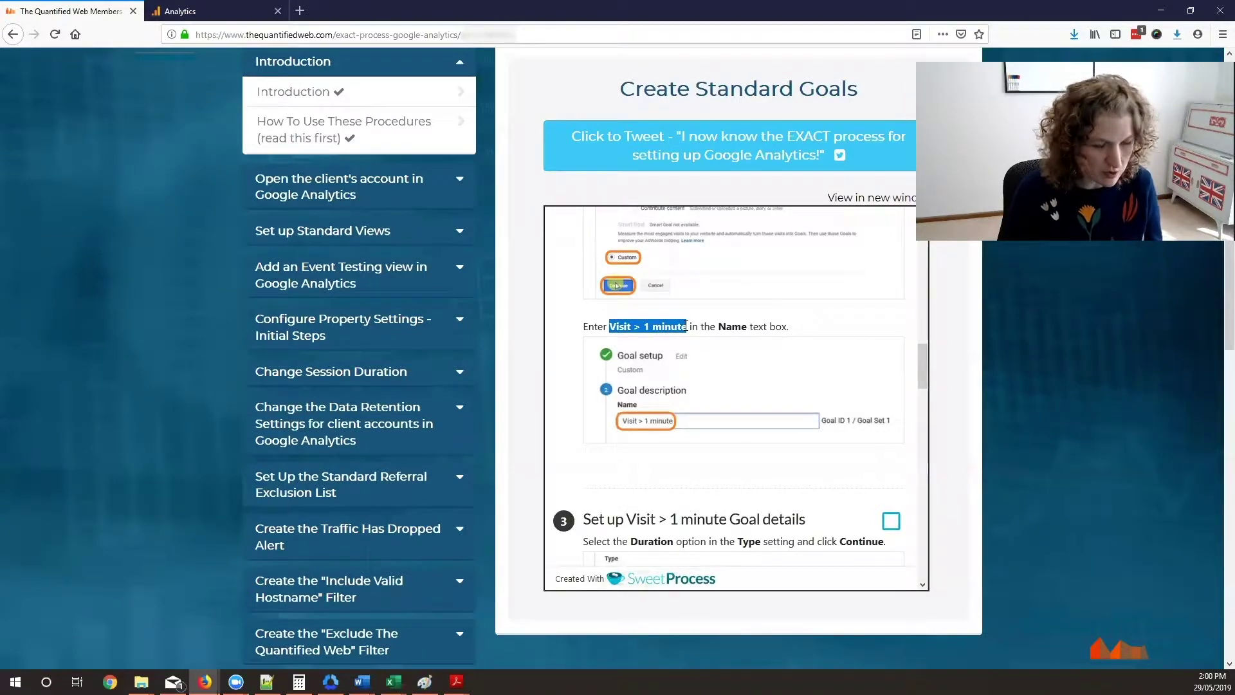
pyautogui.click(200, 10)
pyautogui.moveTo(336, 188); pyautogui.dragTo(214, 186)
pyautogui.hotkey('ctrl', 'v')
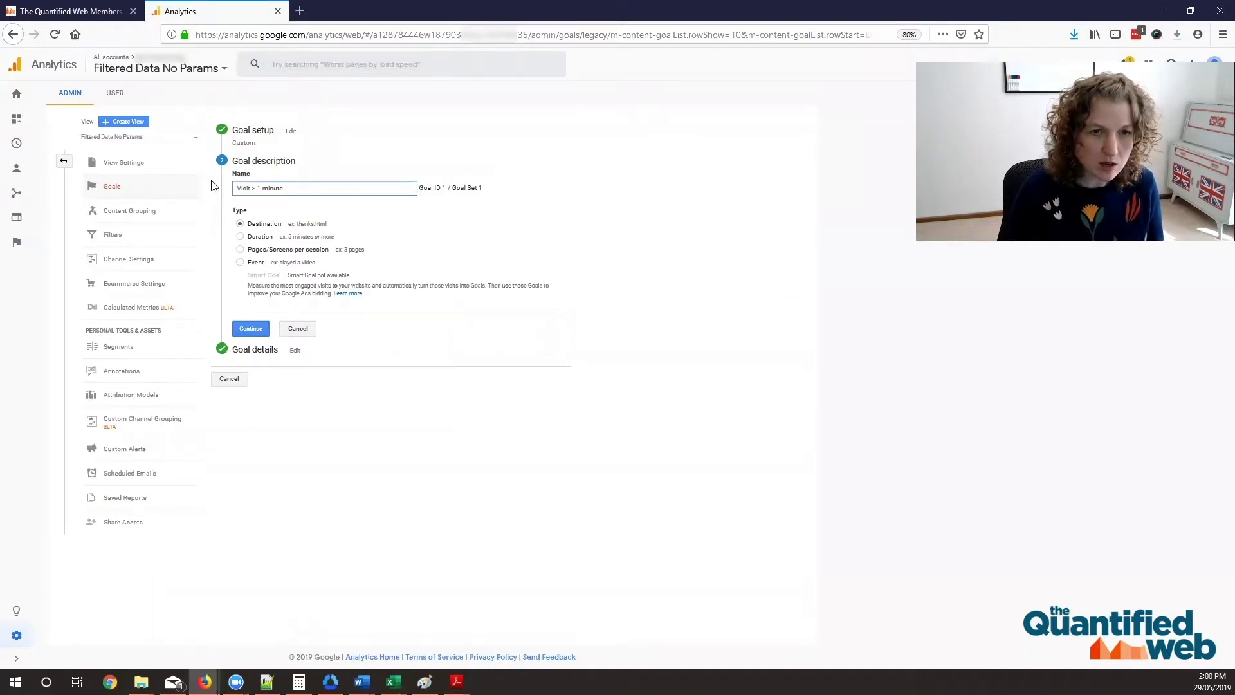
pyautogui.click(90, 9)
pyautogui.click(203, 14)
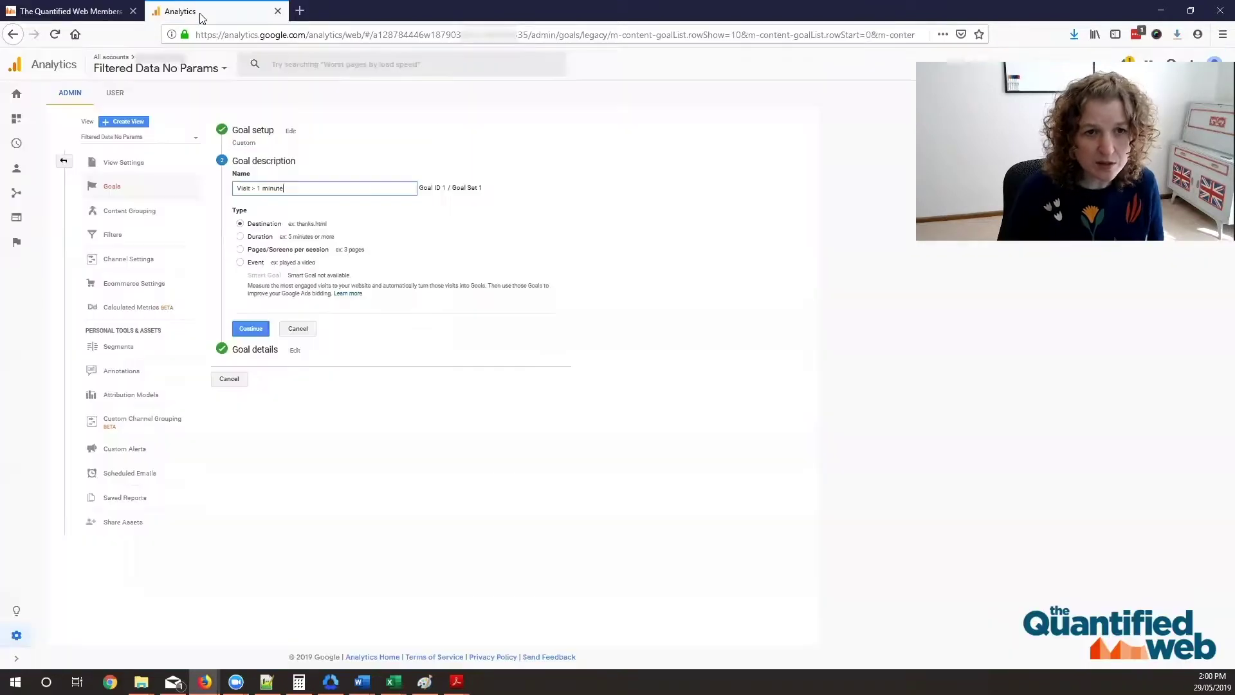
# Step: Return to the course page and read procedure step 3, Set up Visit > 1 minute Goal details
pyautogui.click(61, 8)
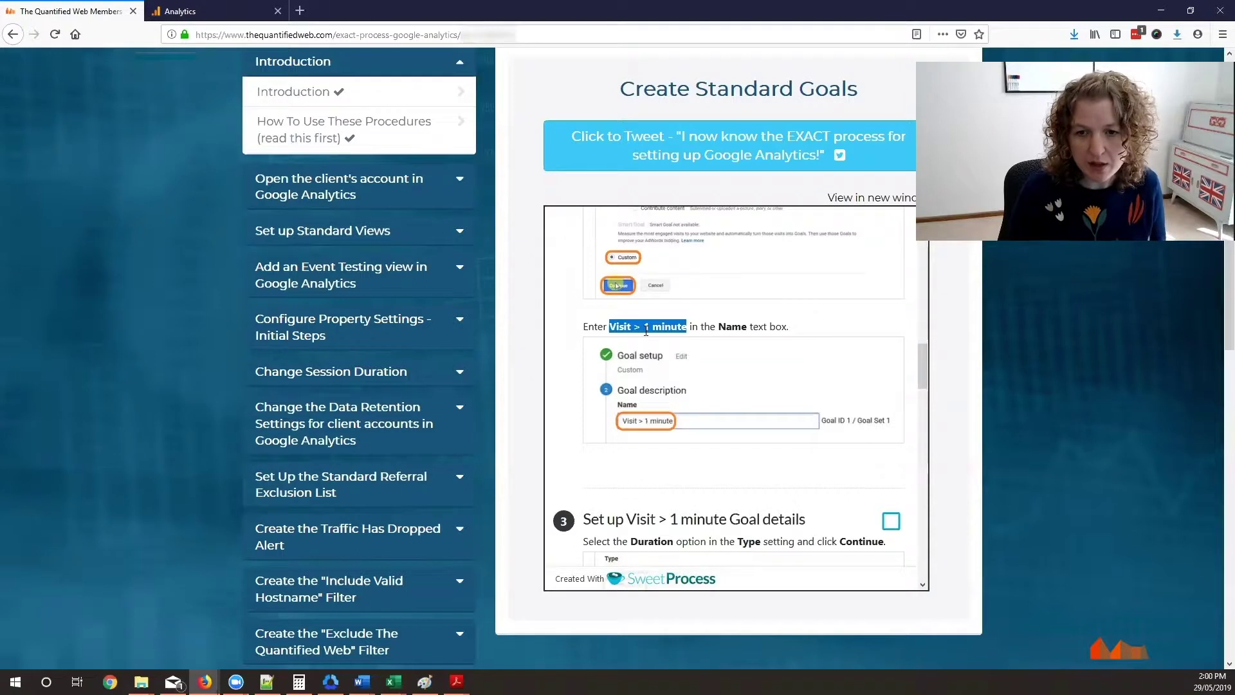
pyautogui.scroll(-1, 637, 293)
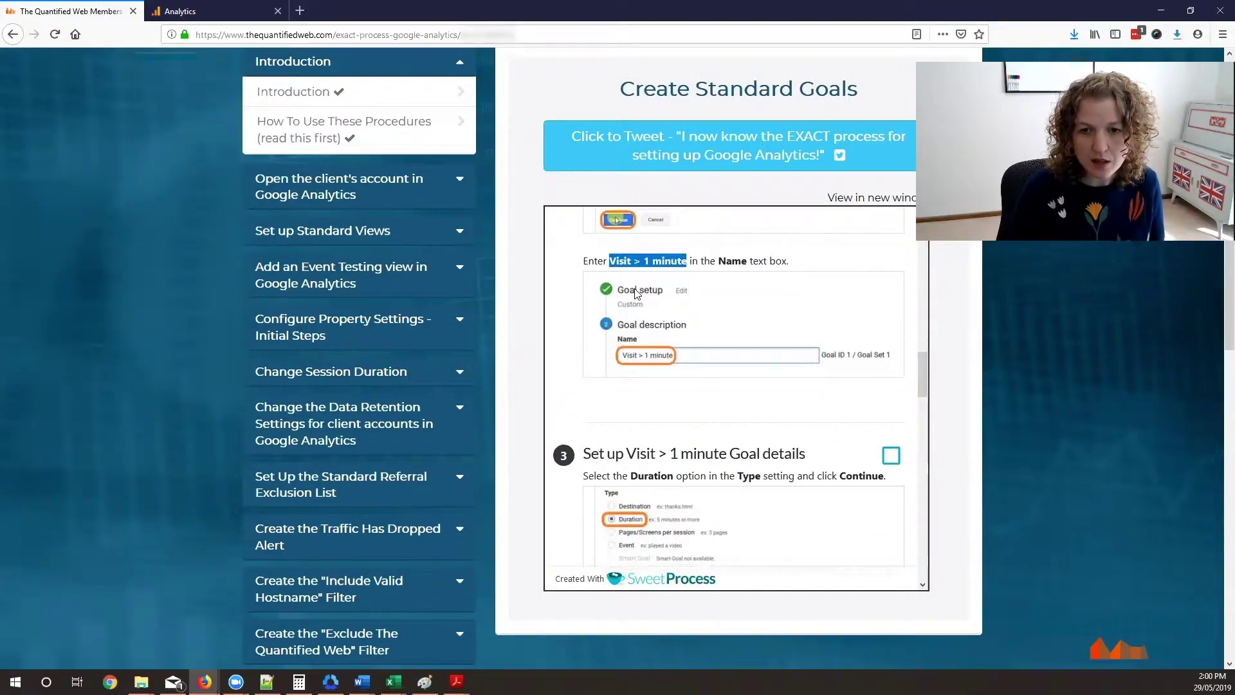
pyautogui.scroll(-1, 637, 293)
pyautogui.scroll(1, 637, 293)
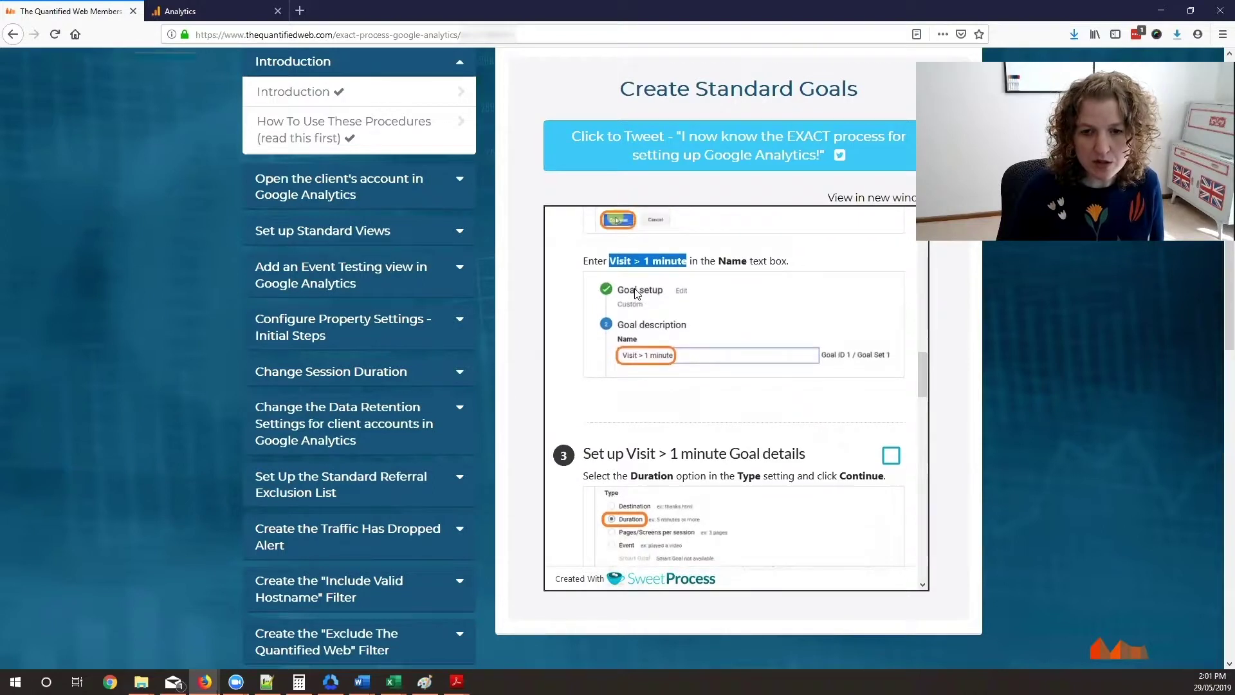
pyautogui.scroll(-1, 637, 293)
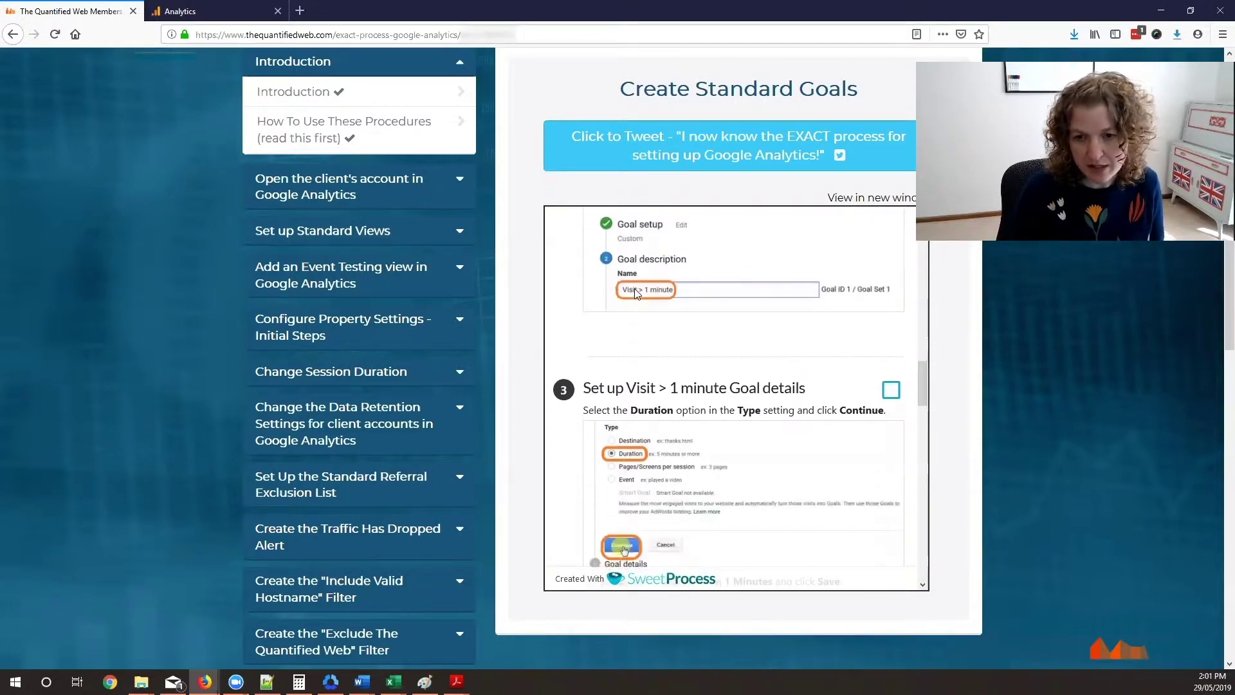
pyautogui.scroll(1, 637, 293)
pyautogui.moveTo(586, 454); pyautogui.dragTo(747, 452)
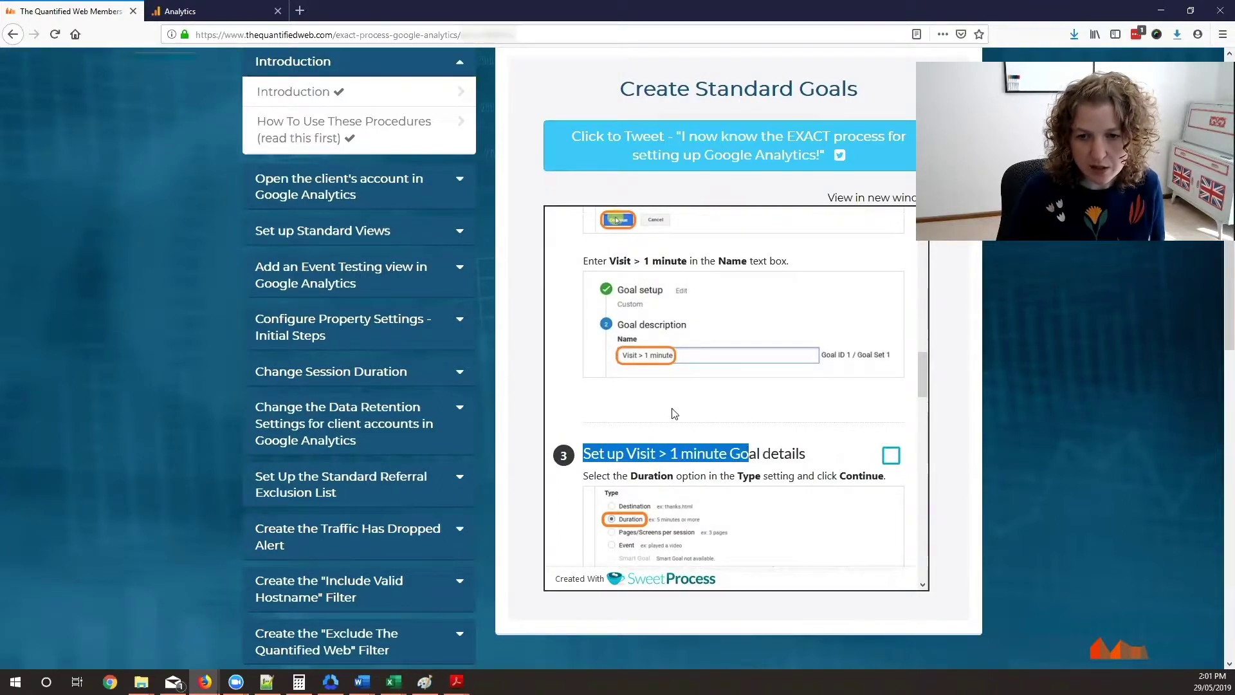
pyautogui.scroll(-1, 674, 413)
pyautogui.click(590, 410)
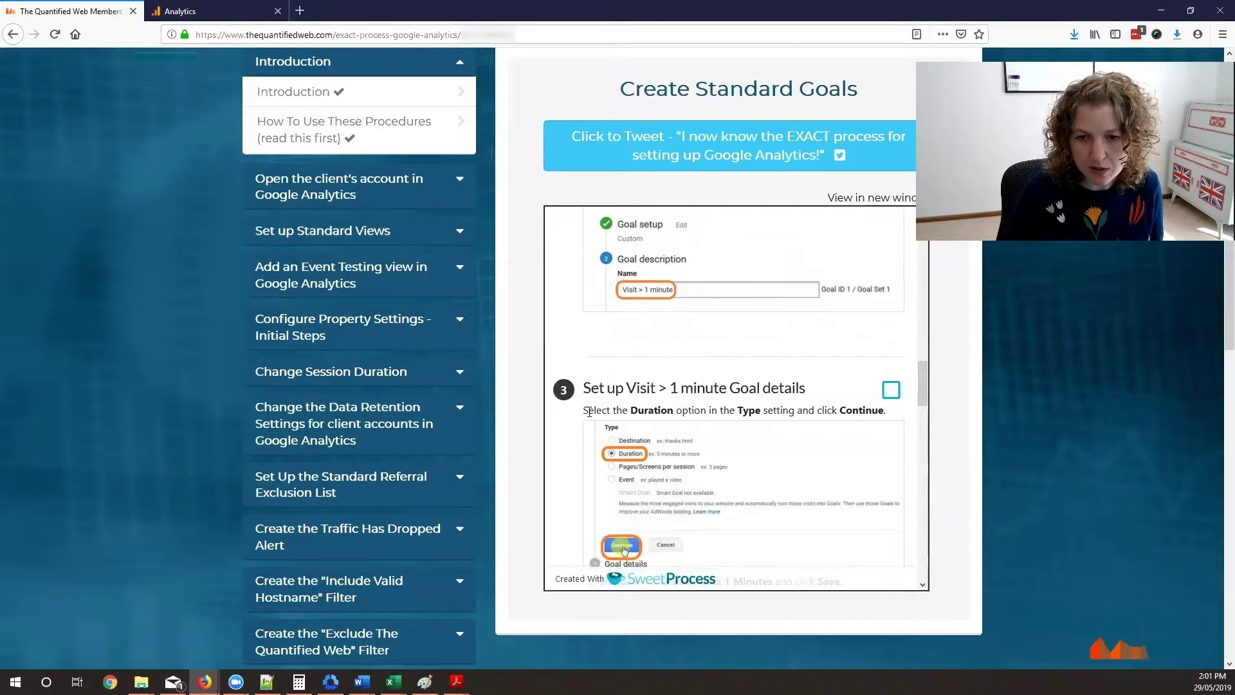
pyautogui.scroll(-1, 589, 411)
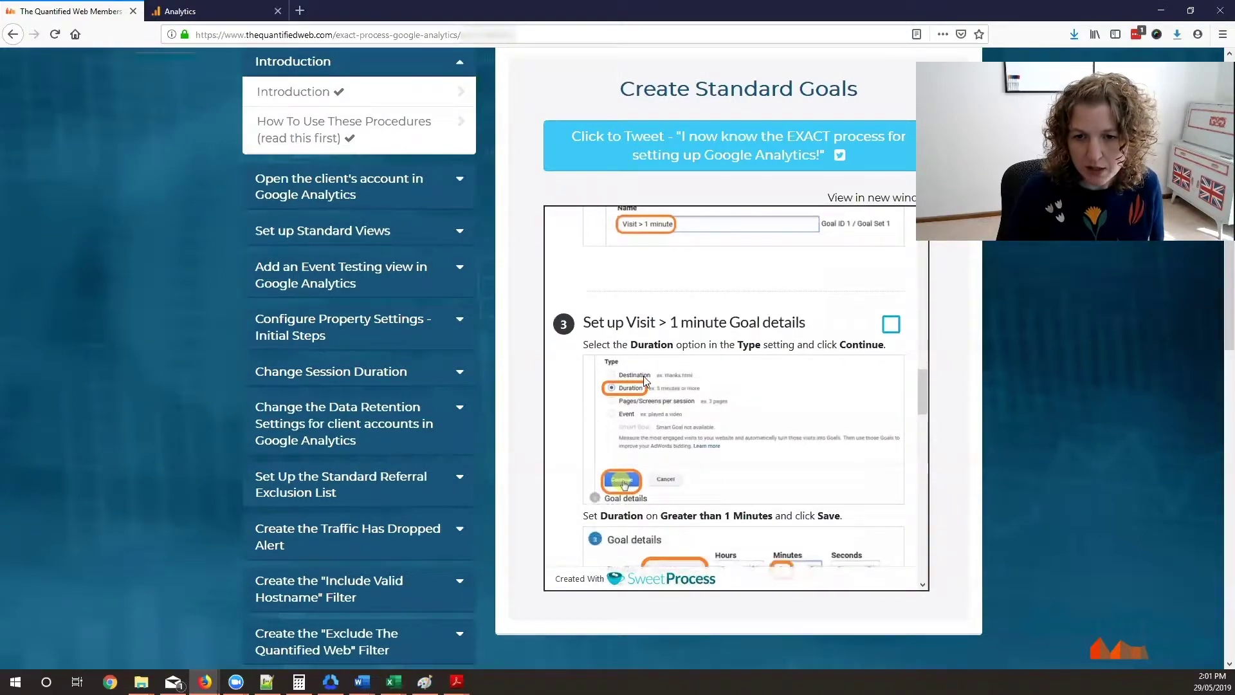
# Step: In Google Analytics, set the goal's type to Duration and continue to its goal details, checking the course instructions on the way
pyautogui.click(211, 11)
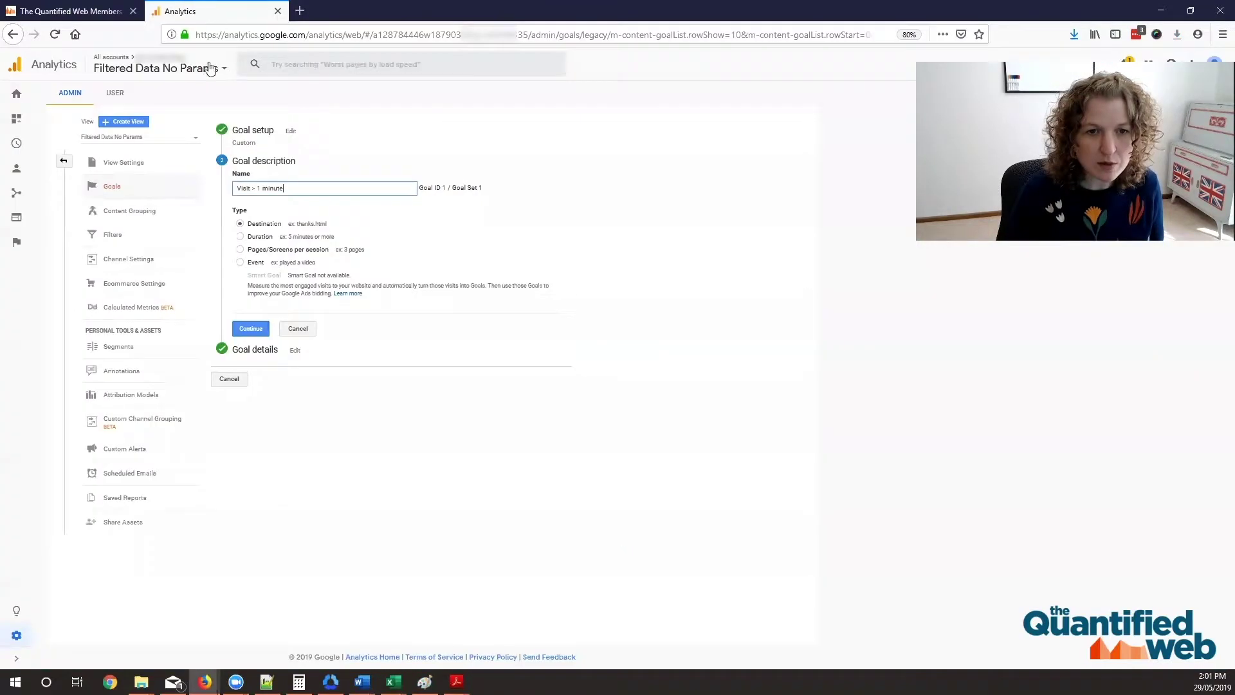
pyautogui.click(240, 237)
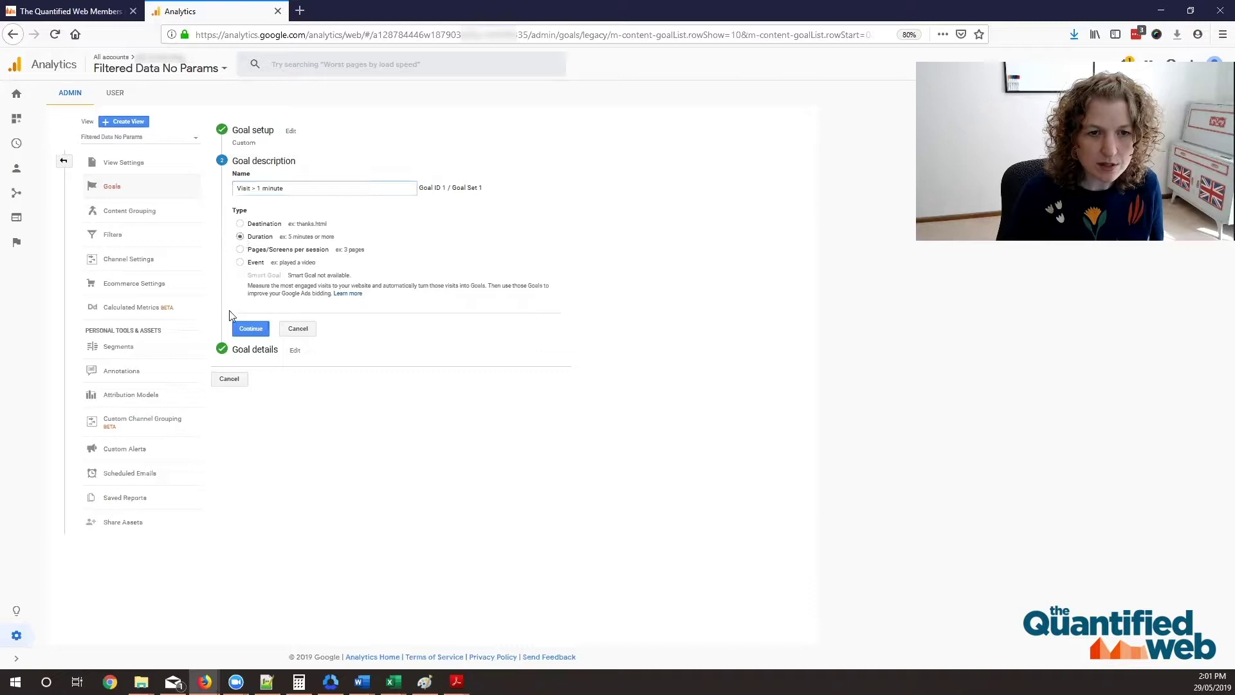
pyautogui.click(64, 11)
pyautogui.scroll(-2, 696, 375)
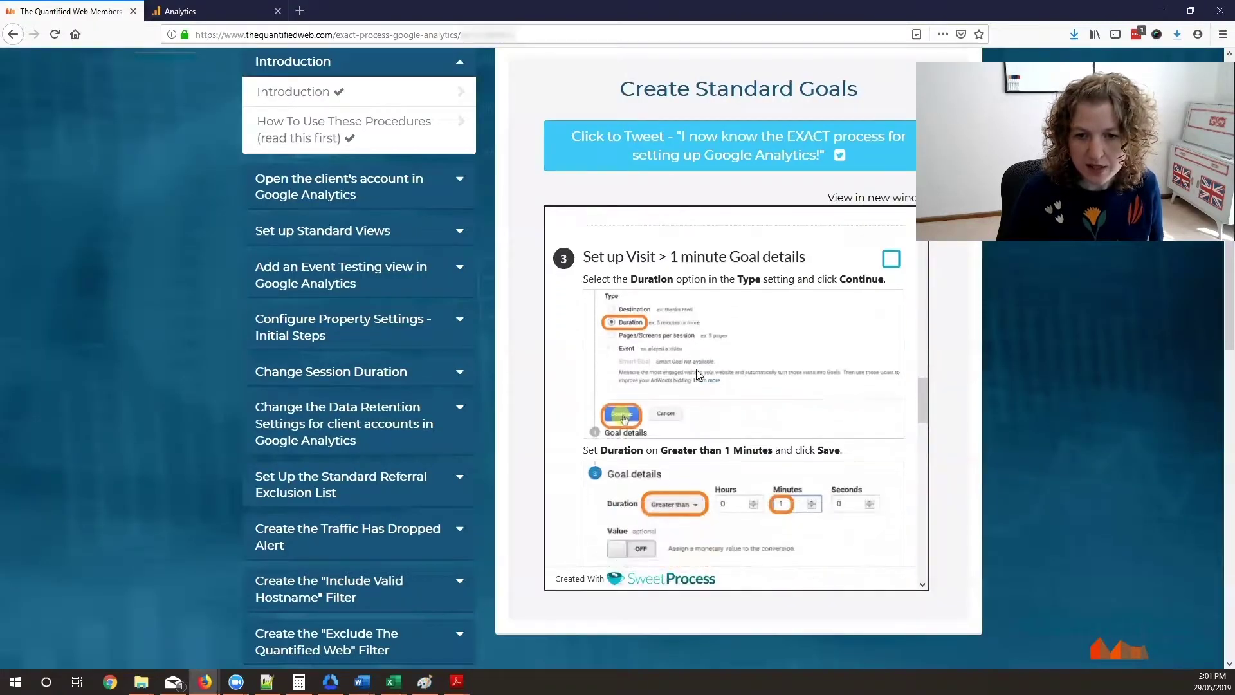
pyautogui.click(222, 8)
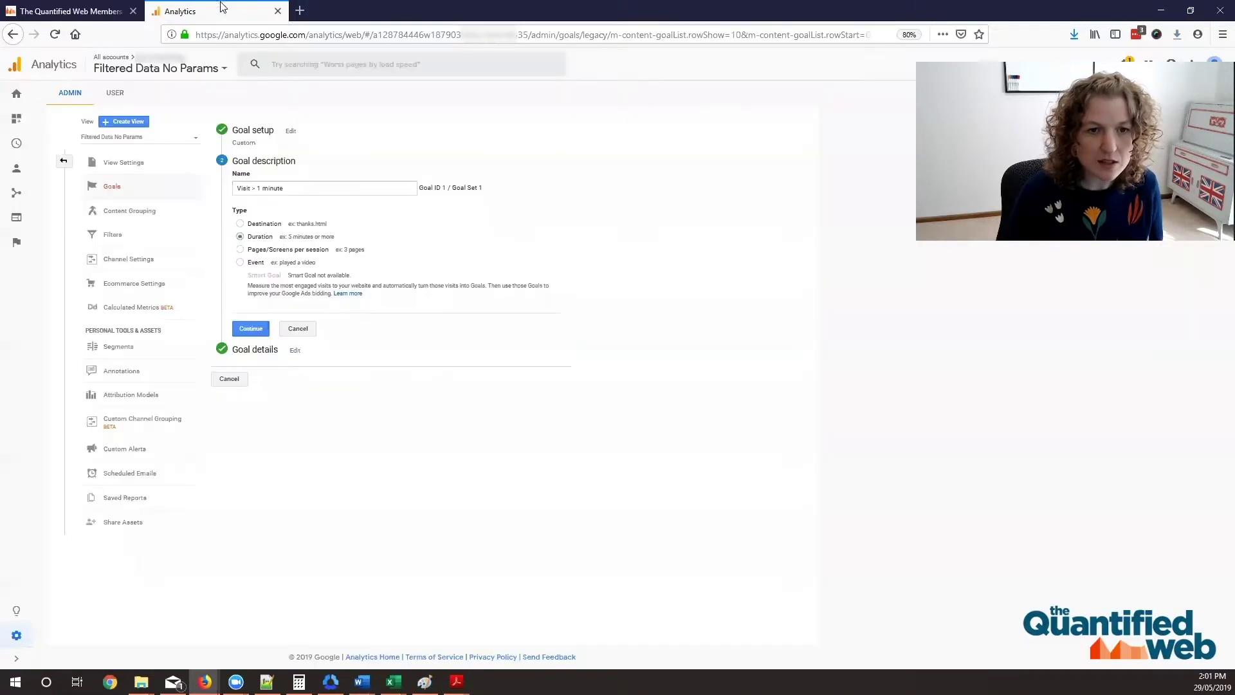
pyautogui.click(260, 329)
# Step: Read the course's Greater than 1 Minutes duration instruction and the start of step 4, comparing them with the goal details in Google Analytics
pyautogui.click(71, 8)
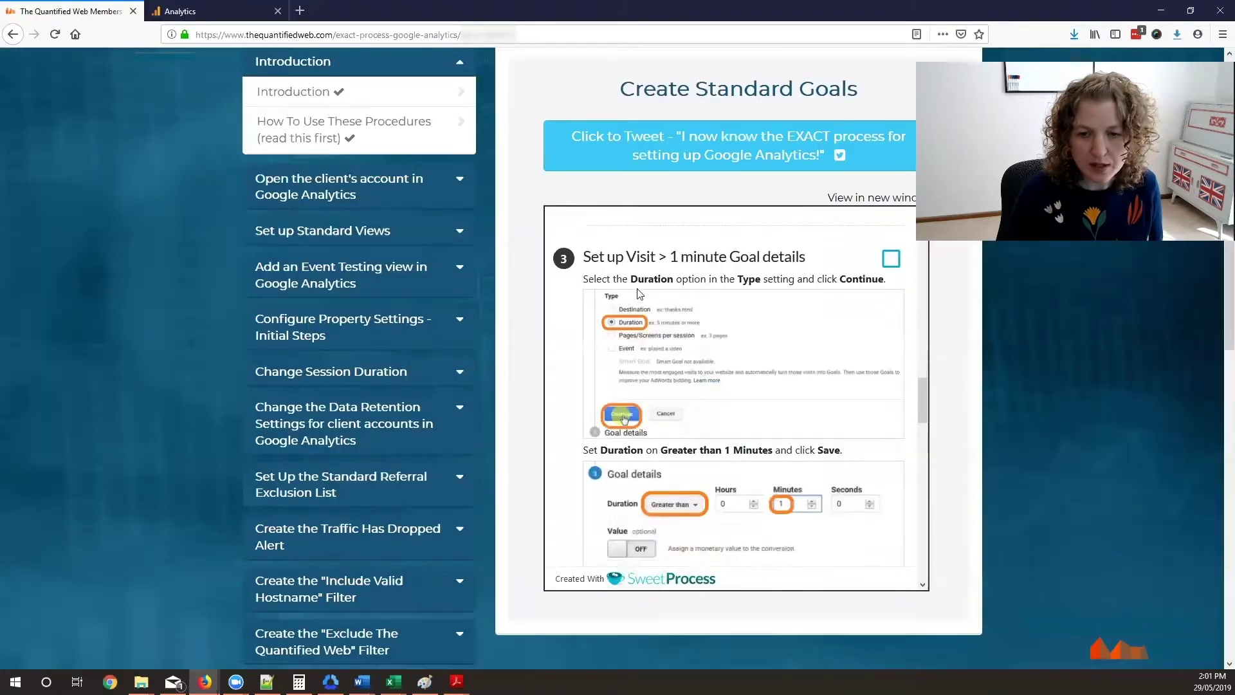
pyautogui.scroll(-4, 641, 294)
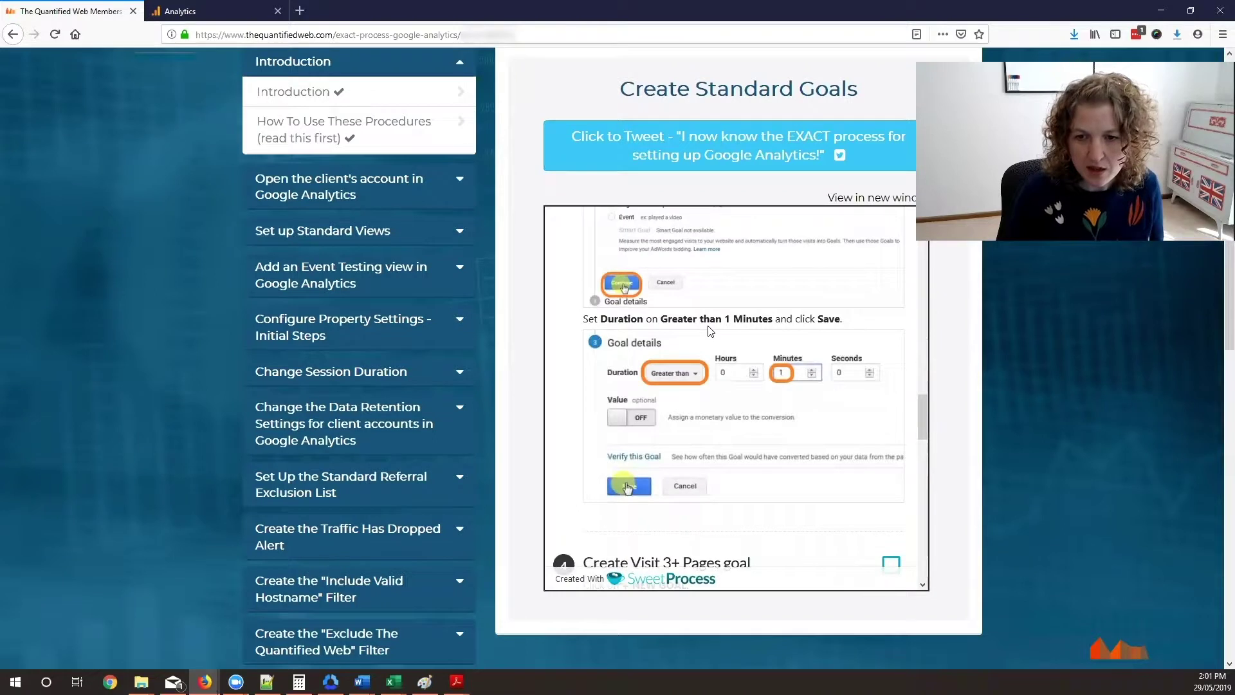
pyautogui.click(193, 11)
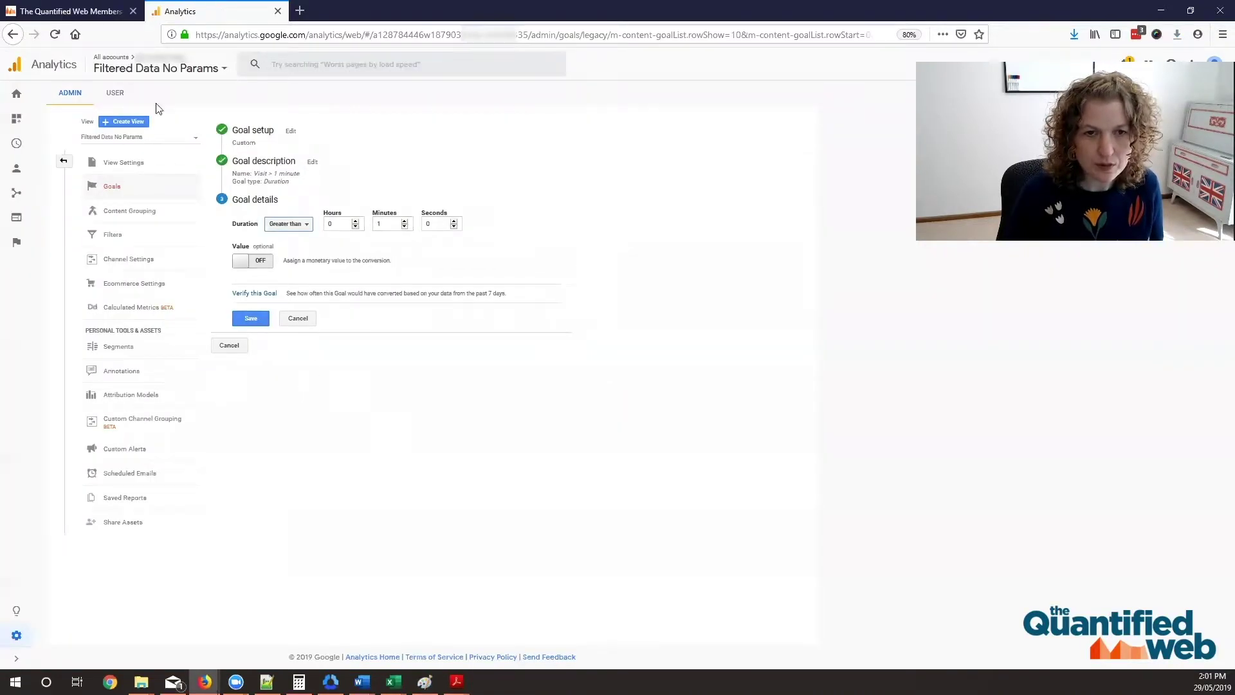
pyautogui.click(72, 8)
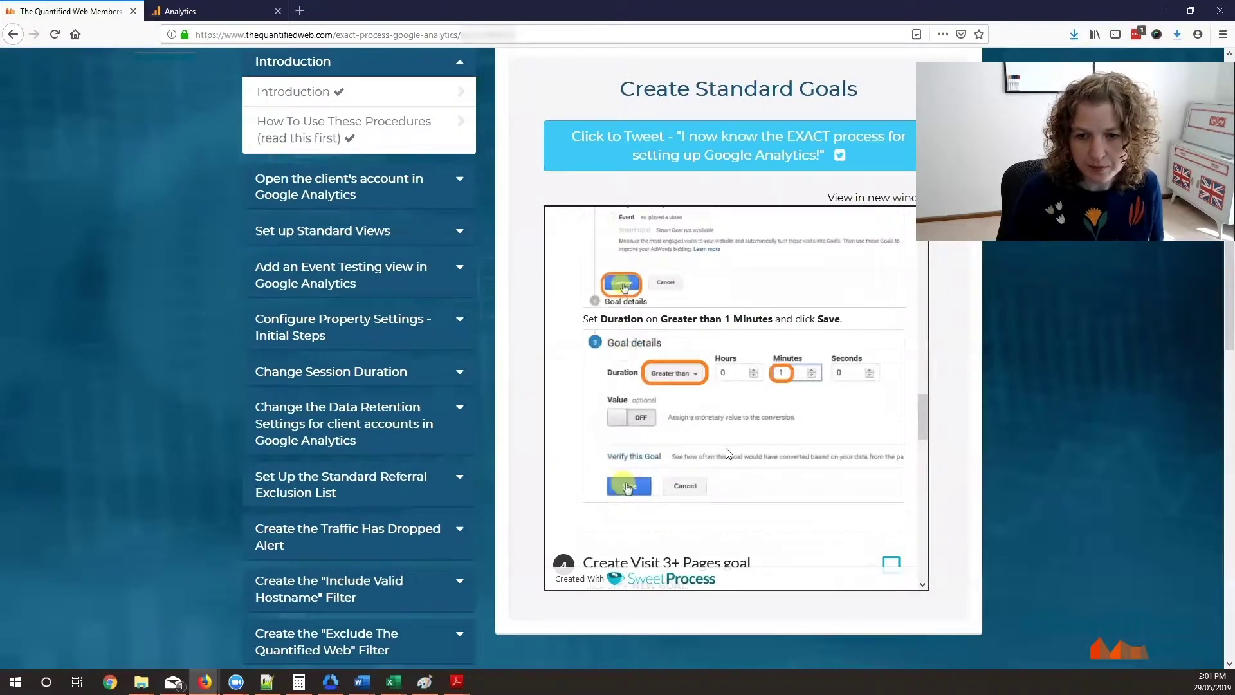
pyautogui.scroll(-4, 727, 453)
pyautogui.click(229, 12)
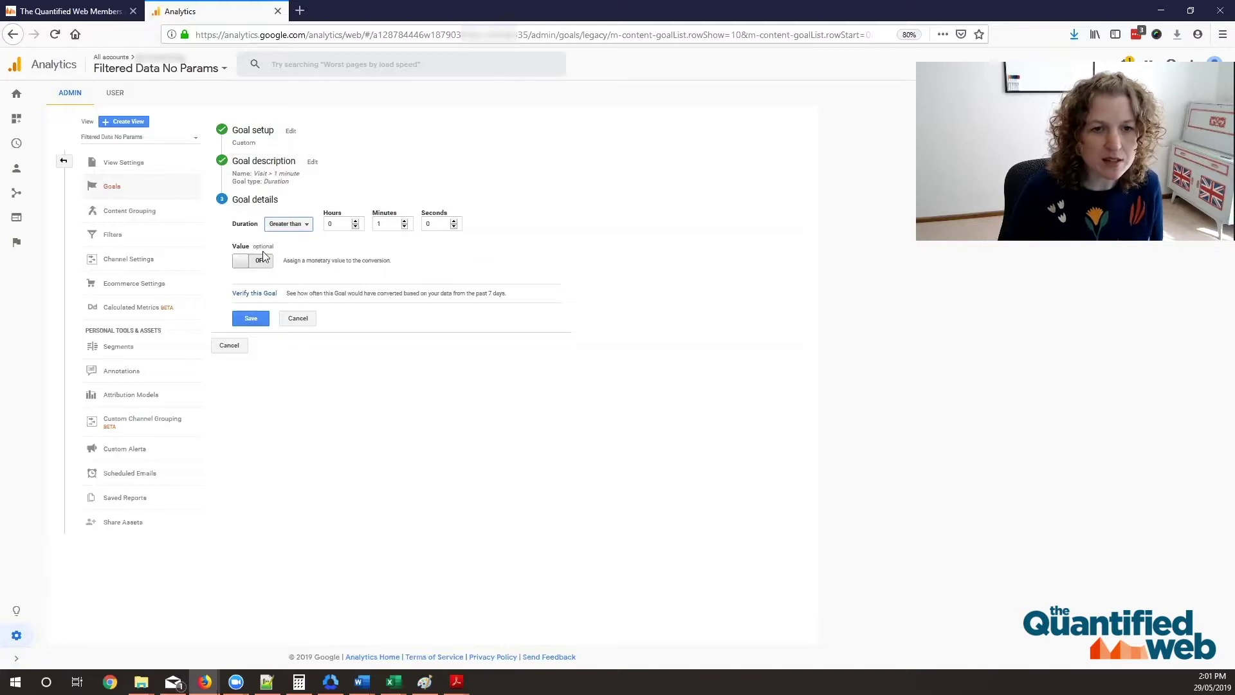
pyautogui.click(88, 11)
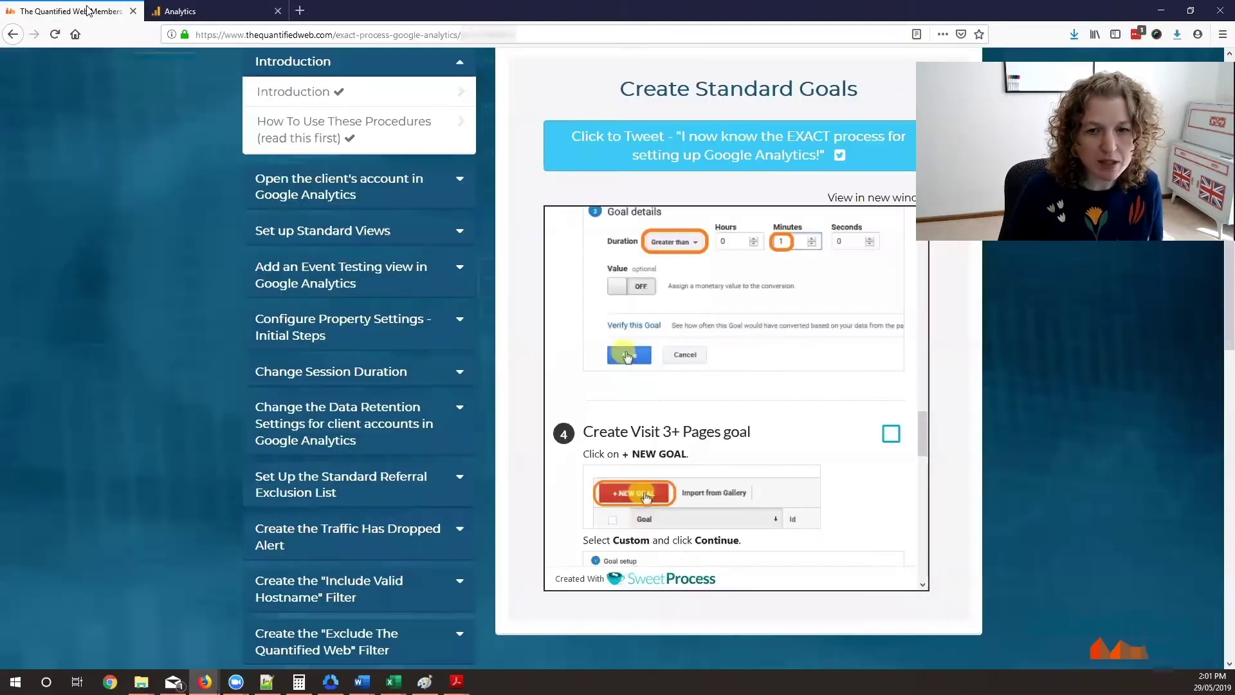
pyautogui.scroll(-2, 671, 293)
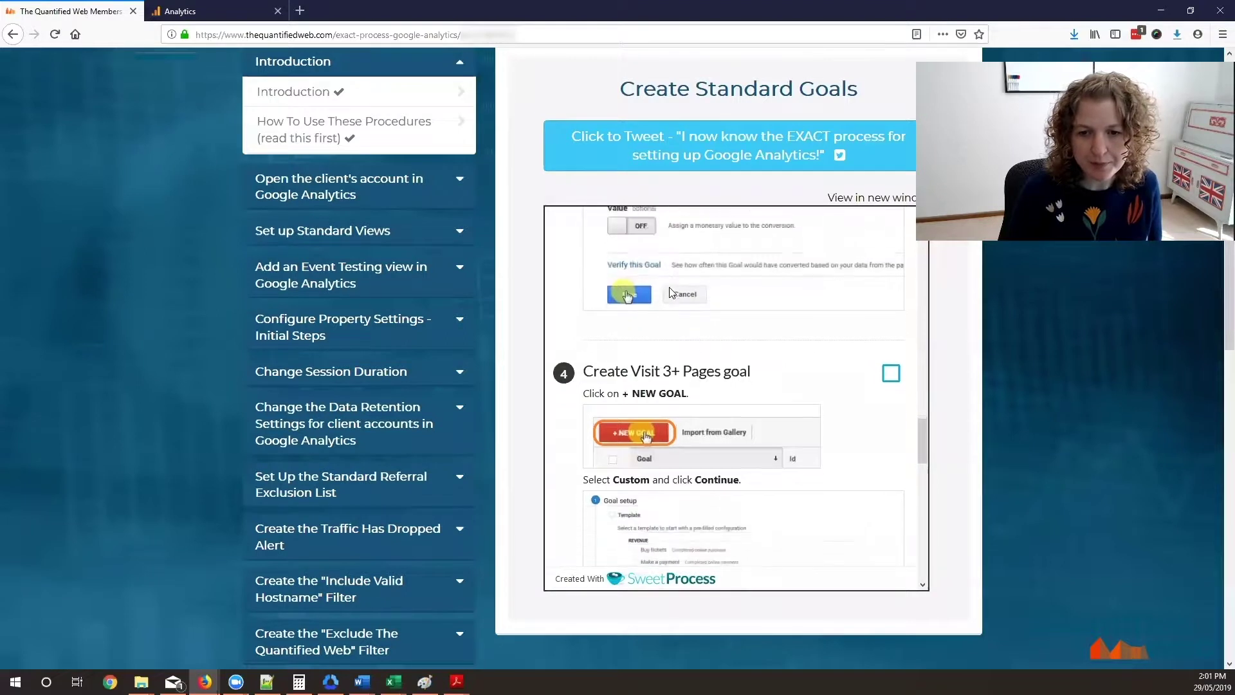
pyautogui.click(213, 13)
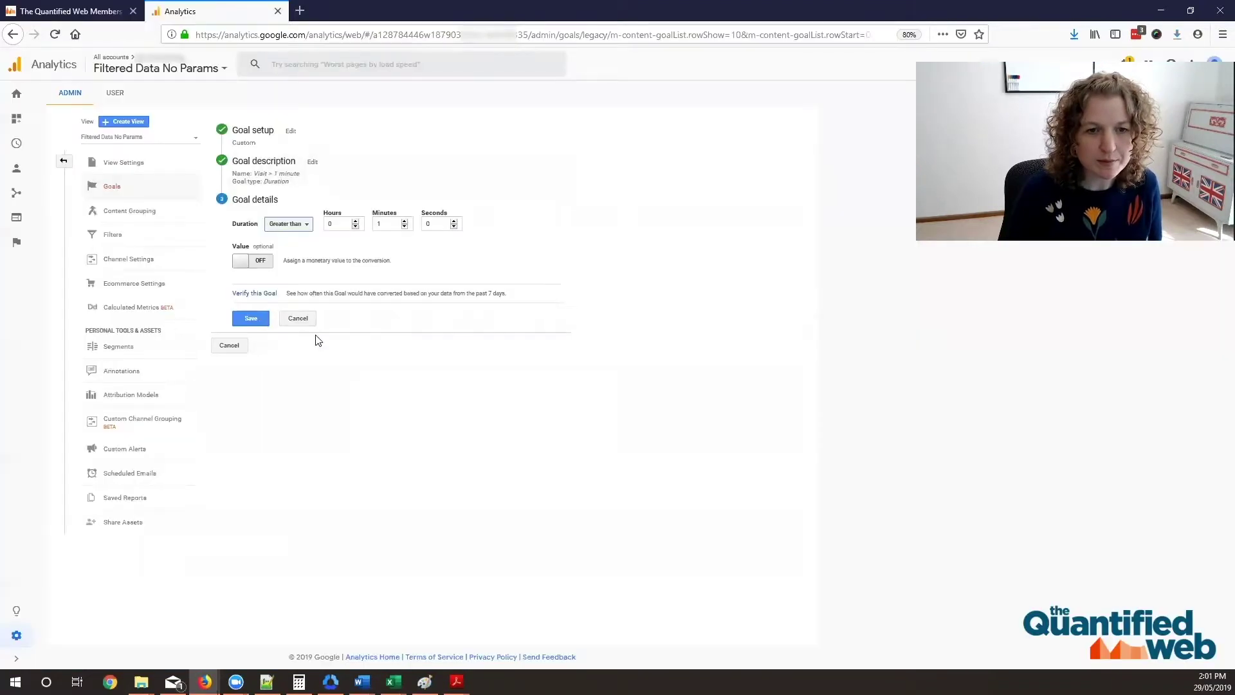
# Step: Save the Visit > 1 minute goal and read step 4, Create Visit 3+ Pages goal, on the course page
pyautogui.click(259, 319)
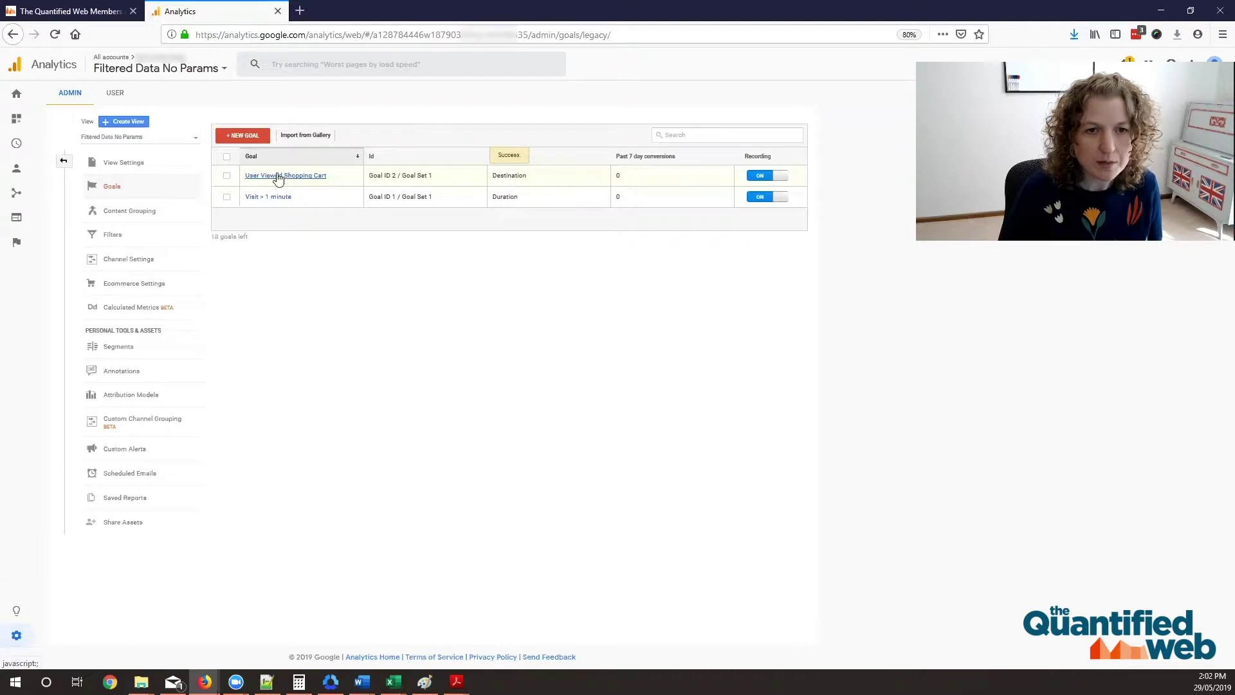
pyautogui.click(93, 12)
pyautogui.scroll(-2, 645, 442)
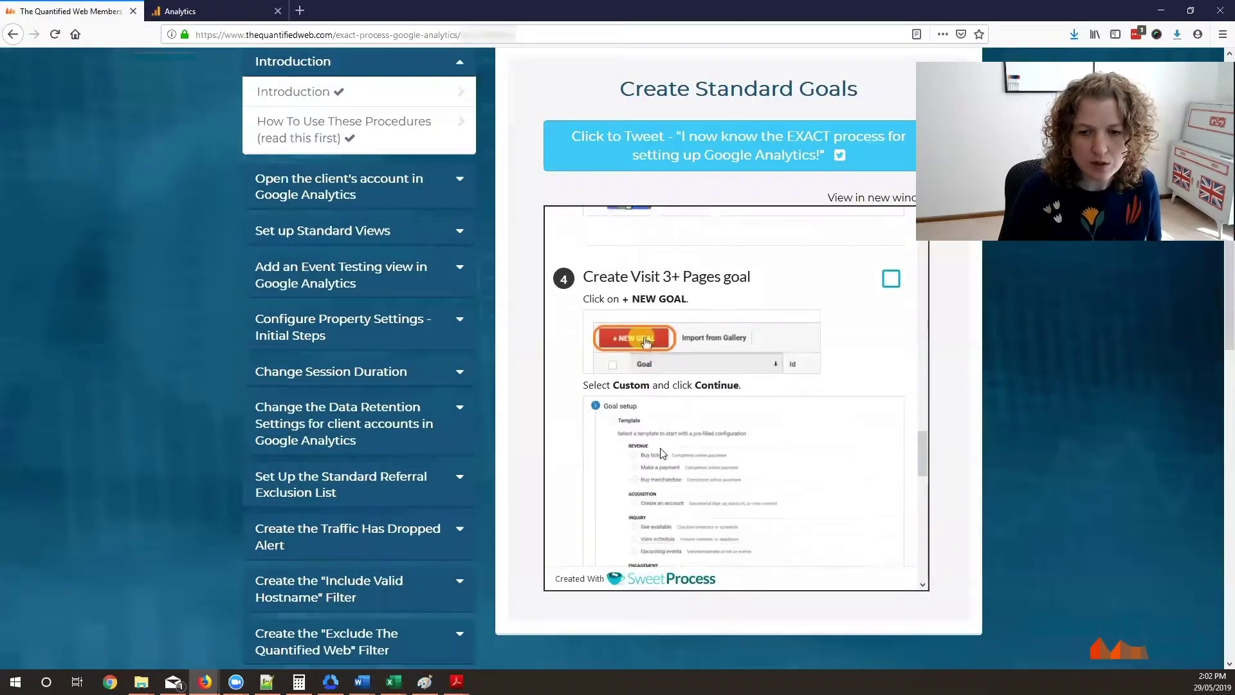
pyautogui.scroll(-3, 661, 453)
pyautogui.scroll(1, 653, 283)
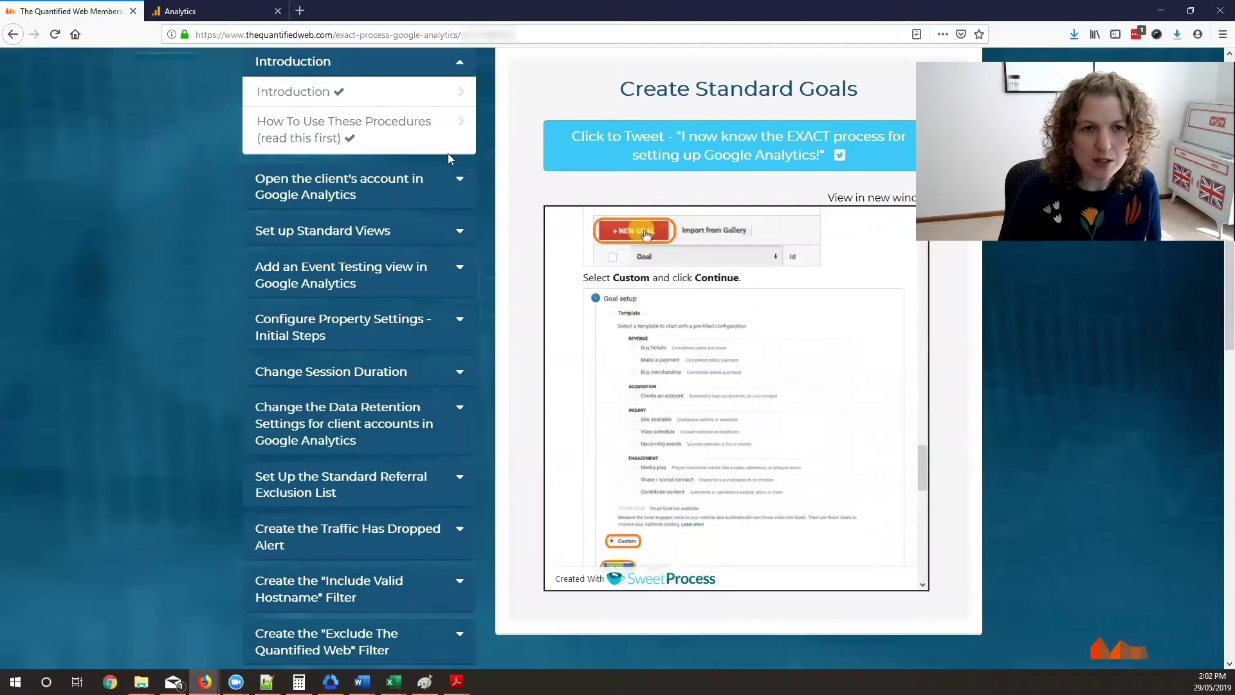
# Step: Open the User Viewed Shopping Cart goal in Google Analytics and continue with its Custom setup, checking the course's step 4 on the way
pyautogui.click(193, 11)
pyautogui.click(279, 179)
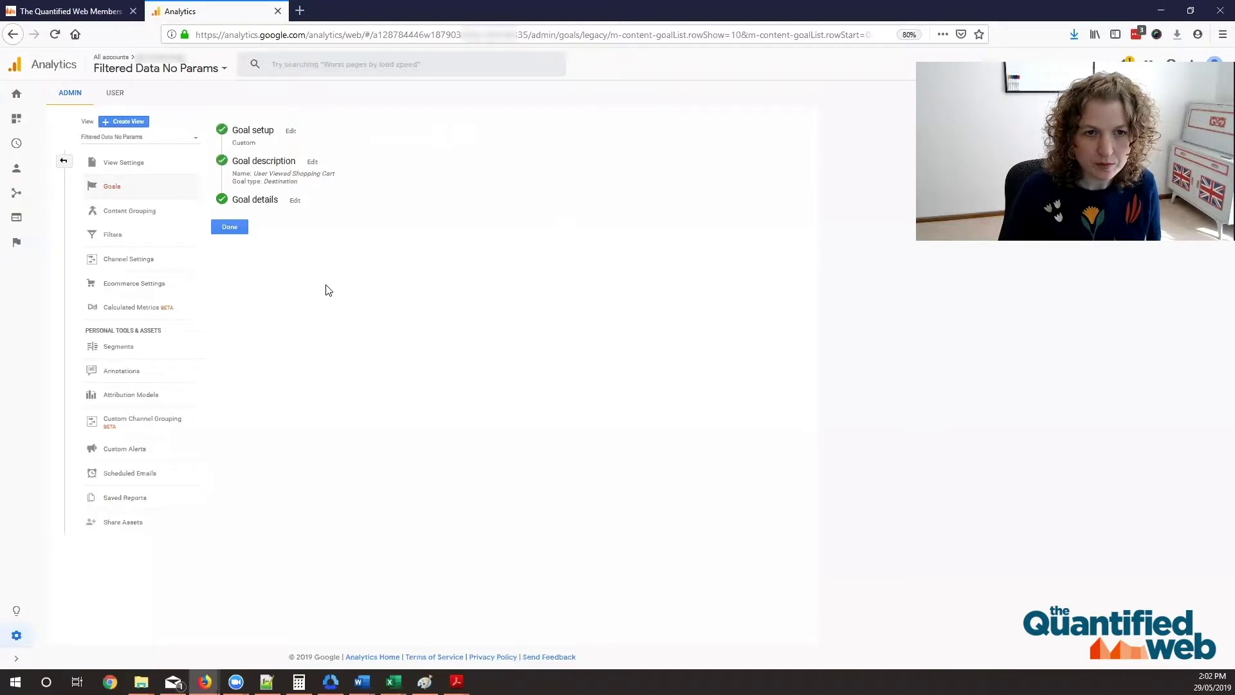
pyautogui.click(263, 161)
pyautogui.click(263, 138)
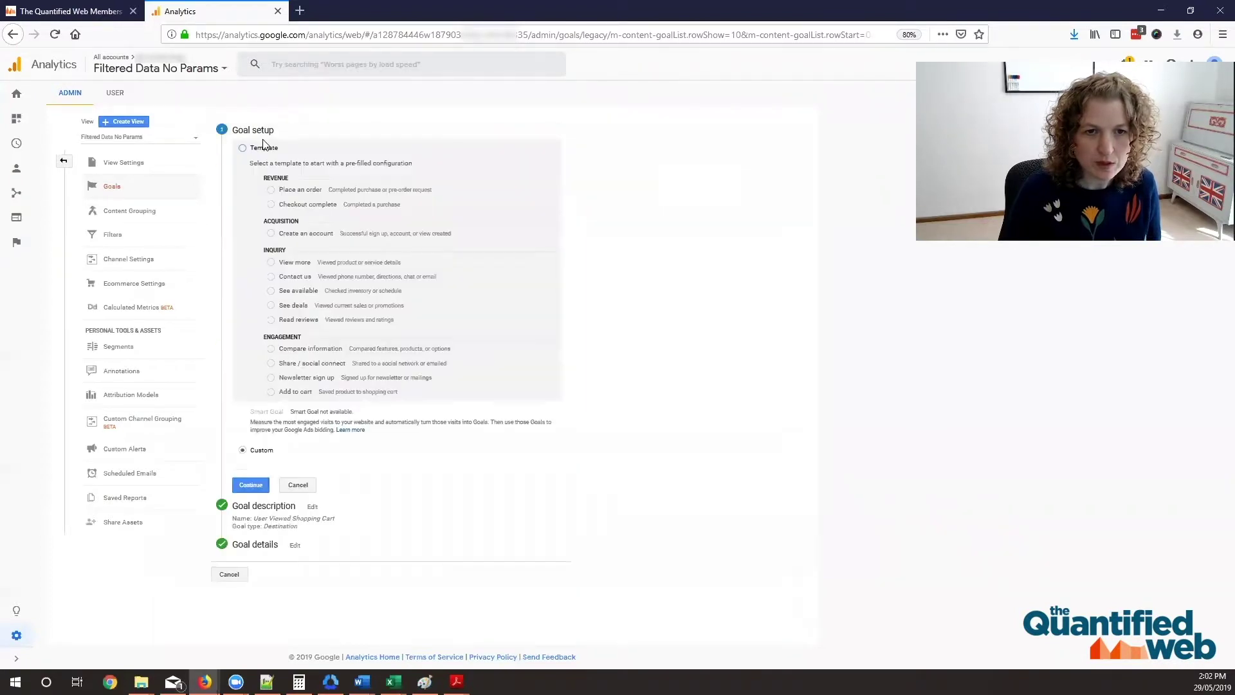
pyautogui.click(58, 11)
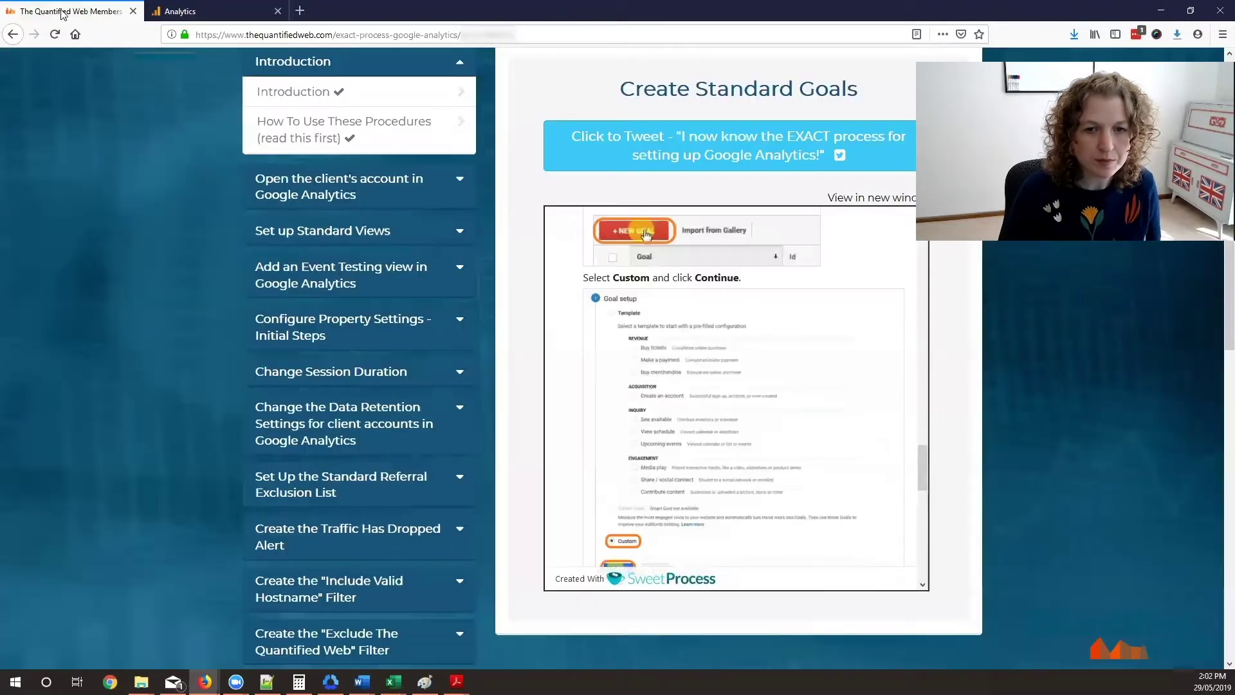
pyautogui.scroll(-5, 586, 357)
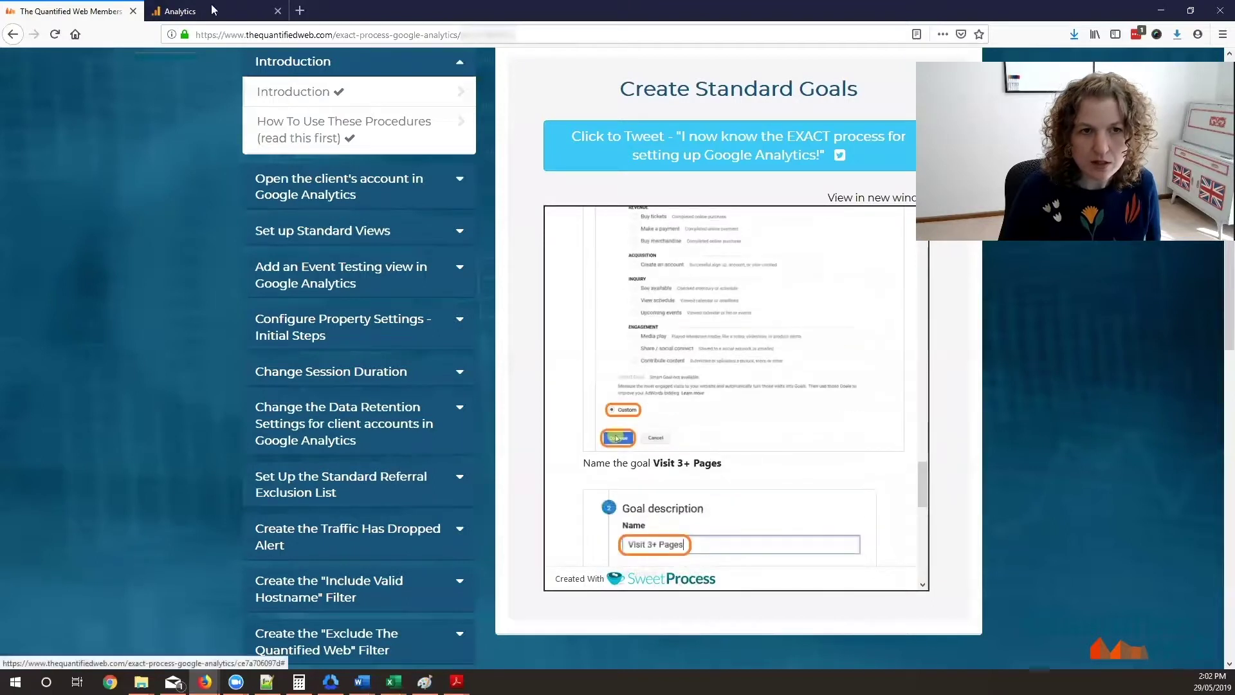
pyautogui.click(201, 6)
pyautogui.click(251, 485)
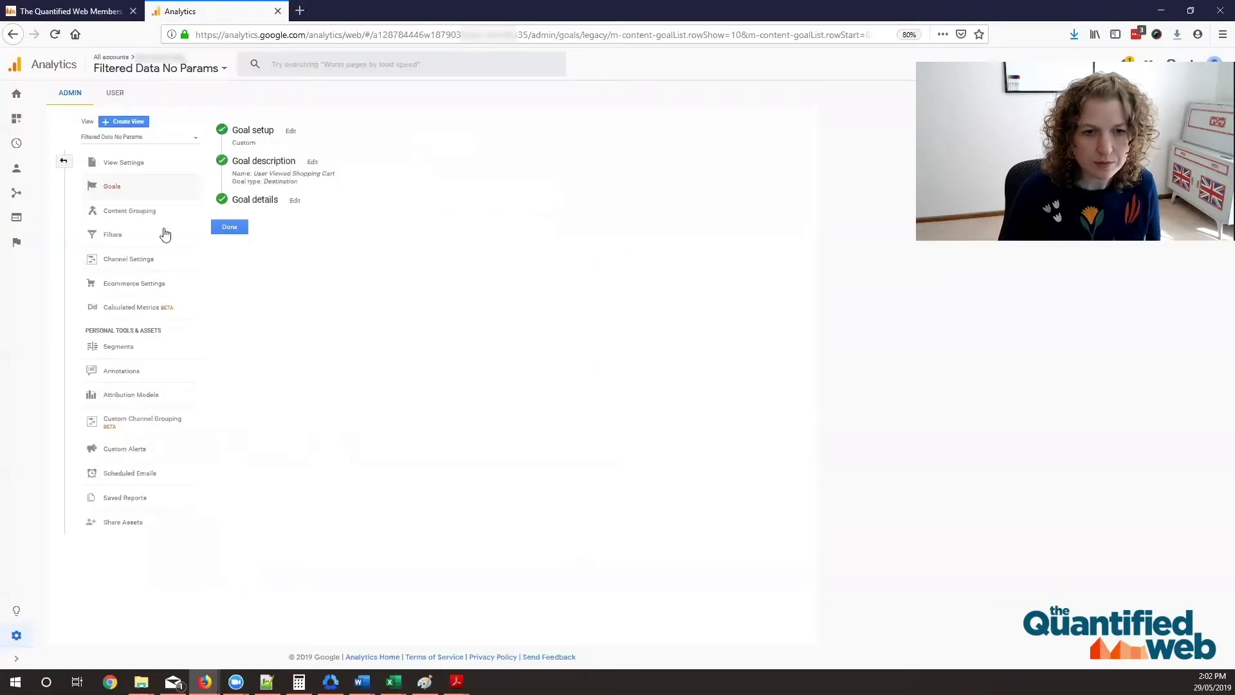
# Step: Copy the goal name from the course page and rename the User Viewed Shopping Cart goal to Visit 3+ Pages
pyautogui.click(82, 9)
pyautogui.scroll(-4, 708, 386)
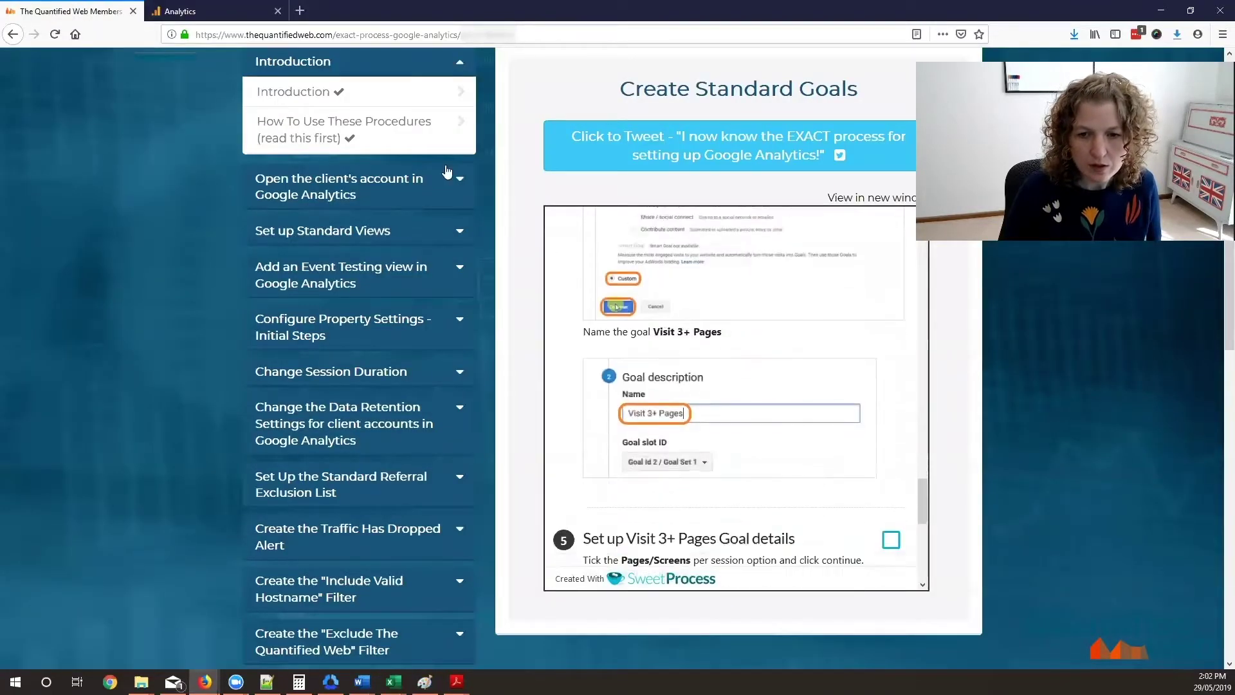
pyautogui.click(191, 9)
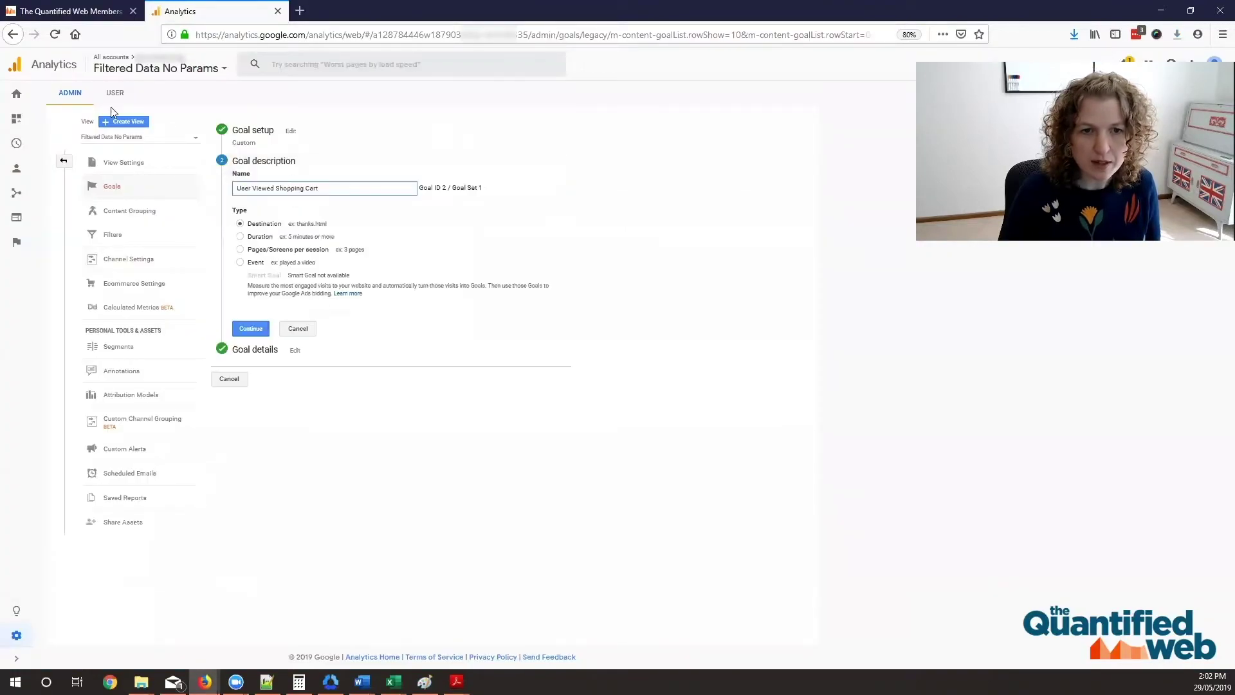
pyautogui.click(71, 11)
pyautogui.scroll(-2, 592, 328)
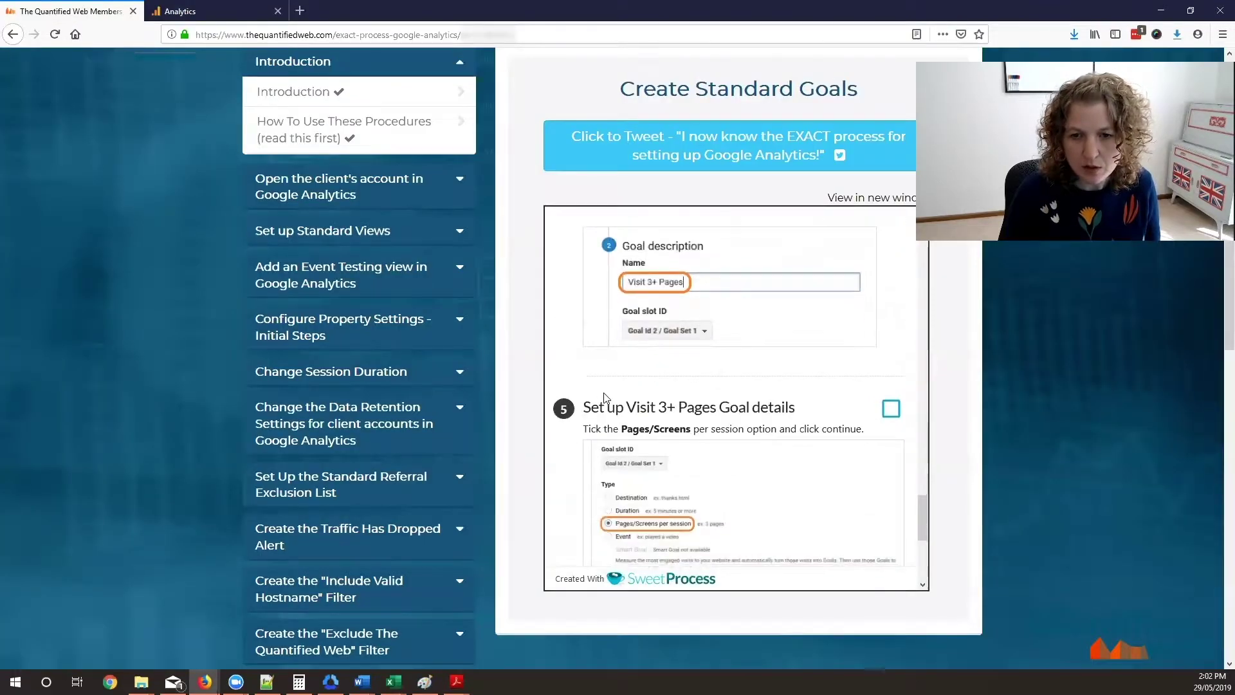
pyautogui.moveTo(628, 407); pyautogui.dragTo(717, 407)
pyautogui.hotkey('ctrl', 'c')
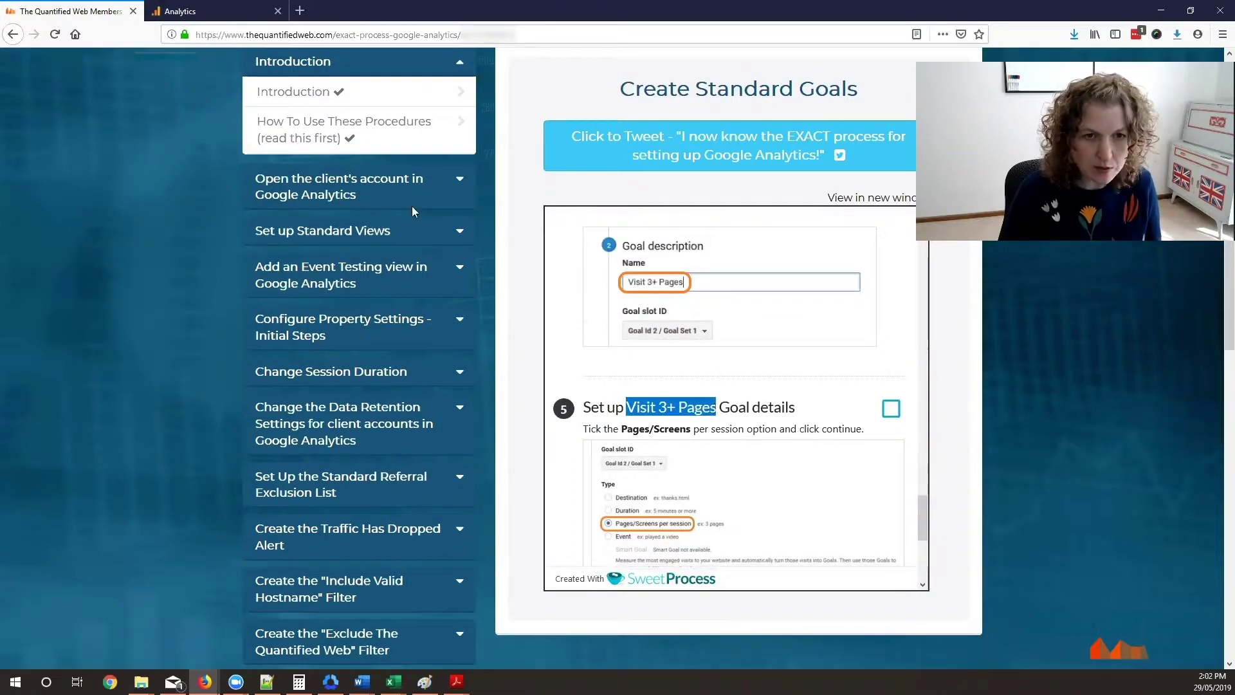
pyautogui.click(207, 9)
pyautogui.moveTo(358, 189); pyautogui.dragTo(221, 192)
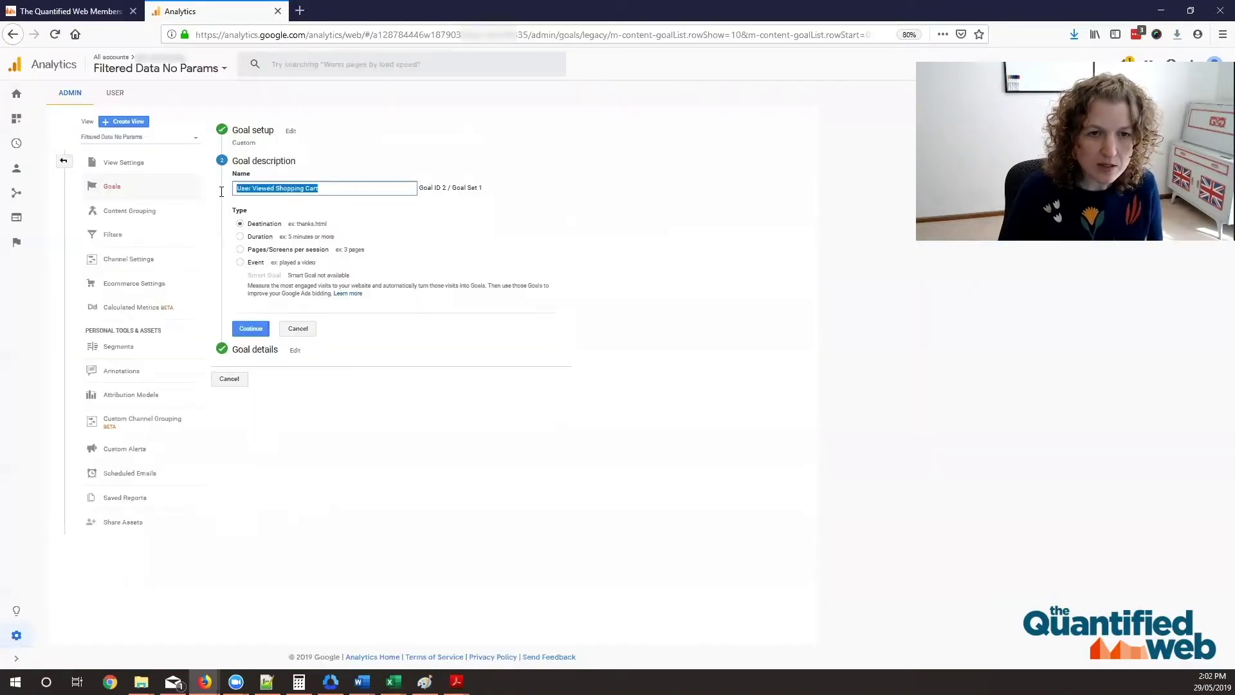
pyautogui.hotkey('ctrl', 'v')
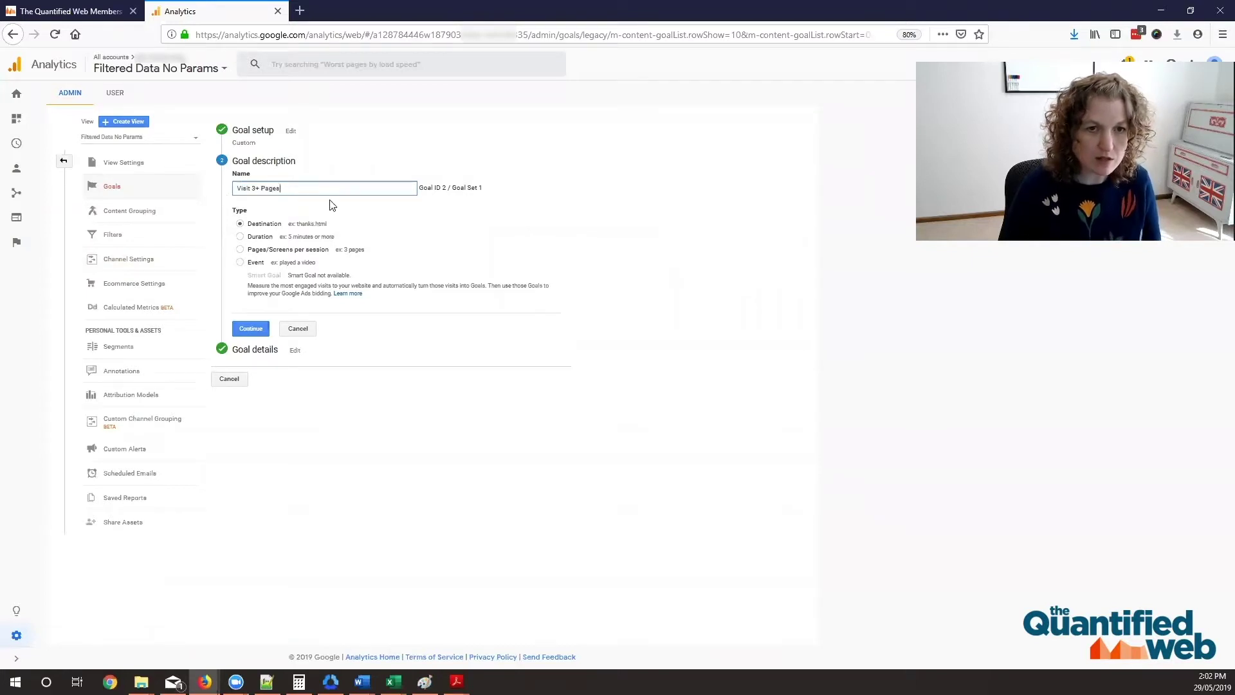
# Step: Return to the course page and read procedure step 5, Set up Visit 3+ Pages Goal details
pyautogui.click(71, 11)
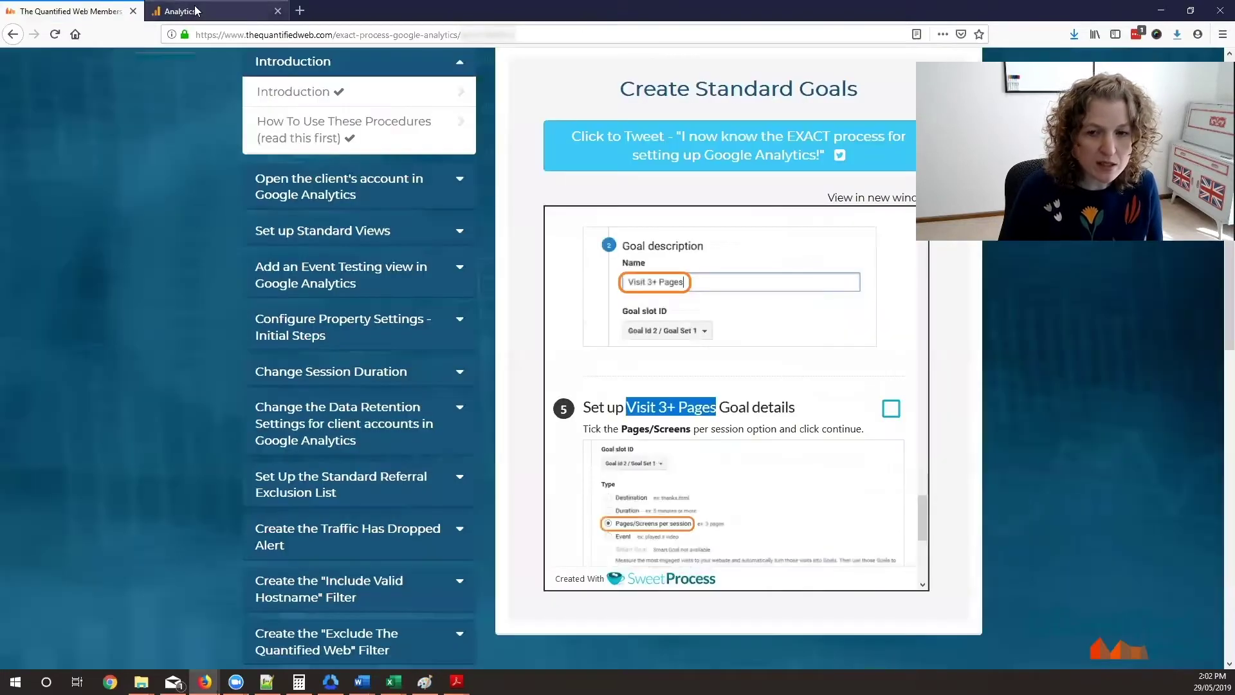
pyautogui.scroll(-1, 631, 330)
pyautogui.scroll(-1, 629, 329)
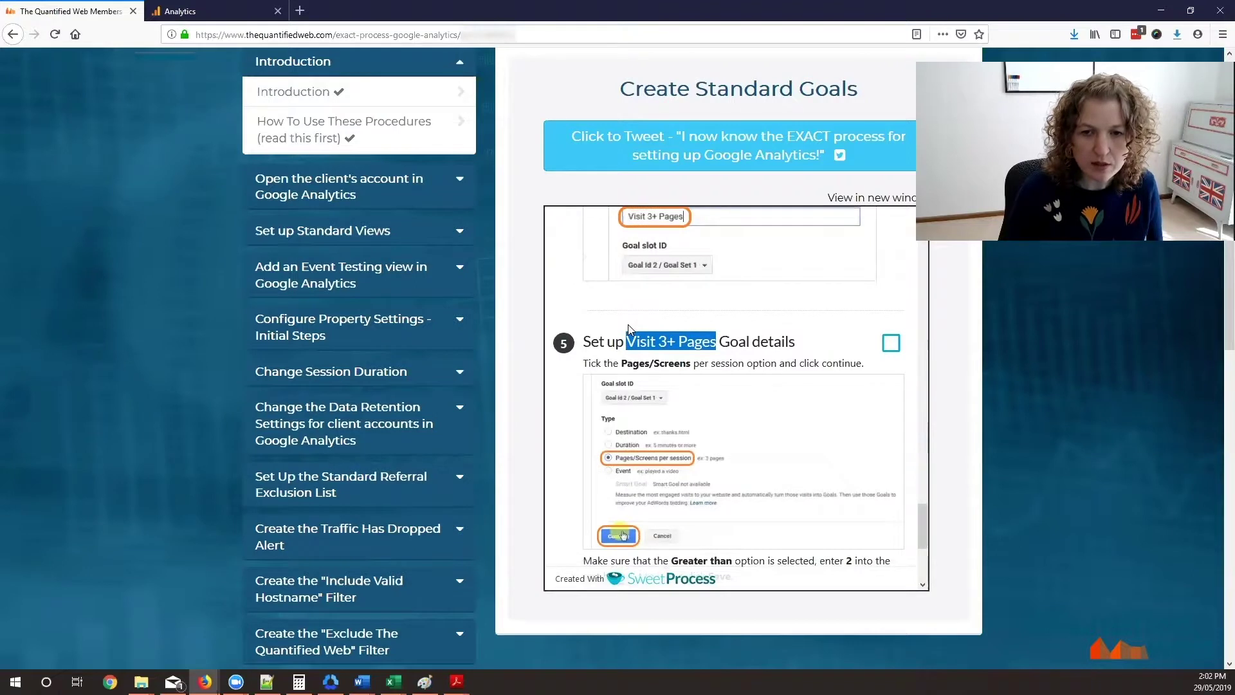
pyautogui.scroll(-1, 629, 327)
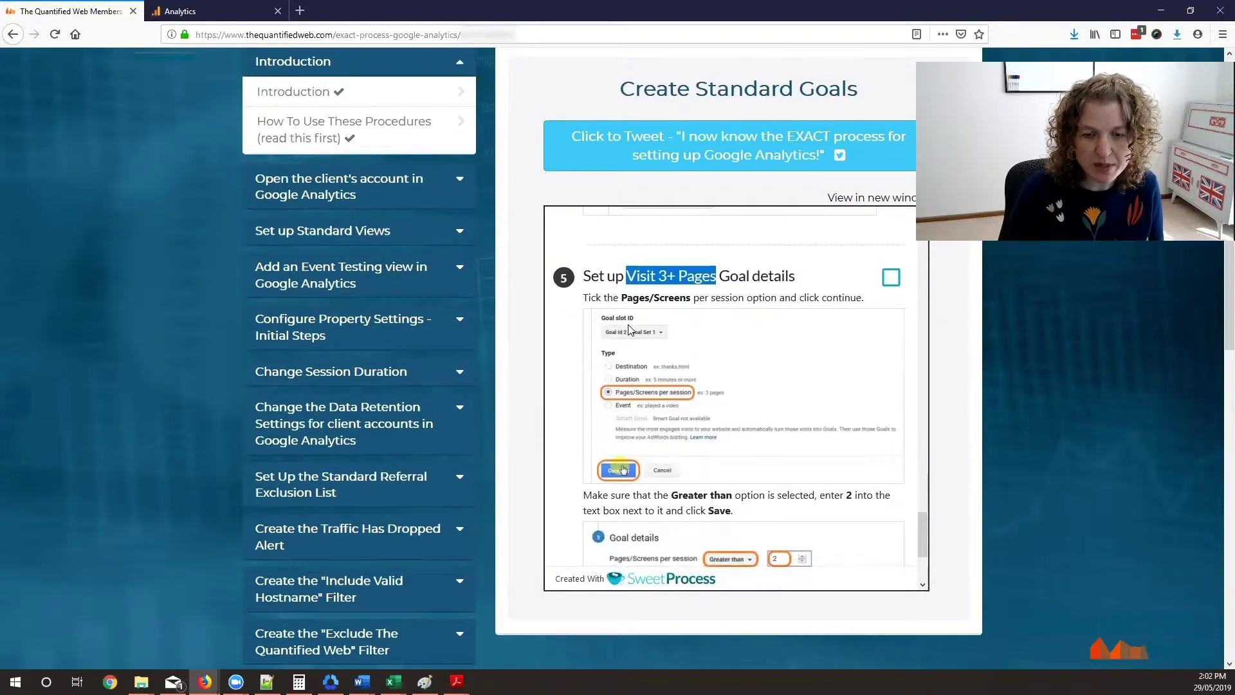
pyautogui.scroll(1, 630, 329)
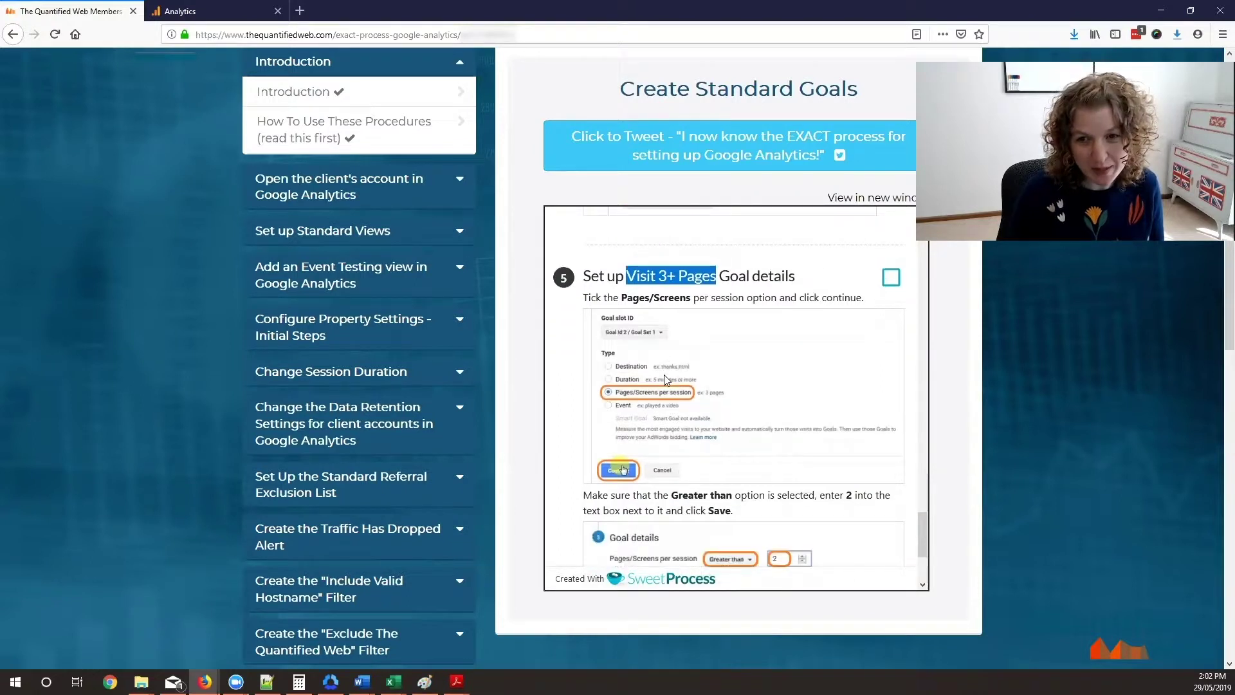
pyautogui.scroll(-2, 667, 380)
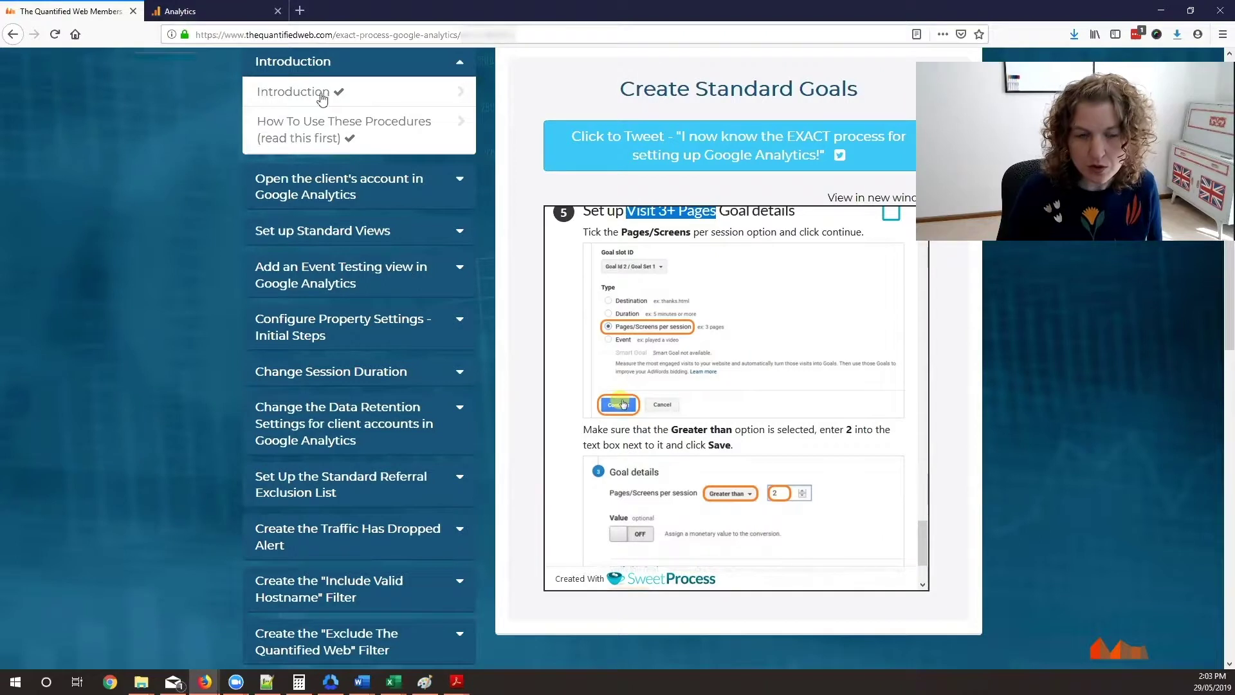
# Step: In Google Analytics, set the goal's type to Pages/Screens per session and continue to its goal details
pyautogui.click(180, 11)
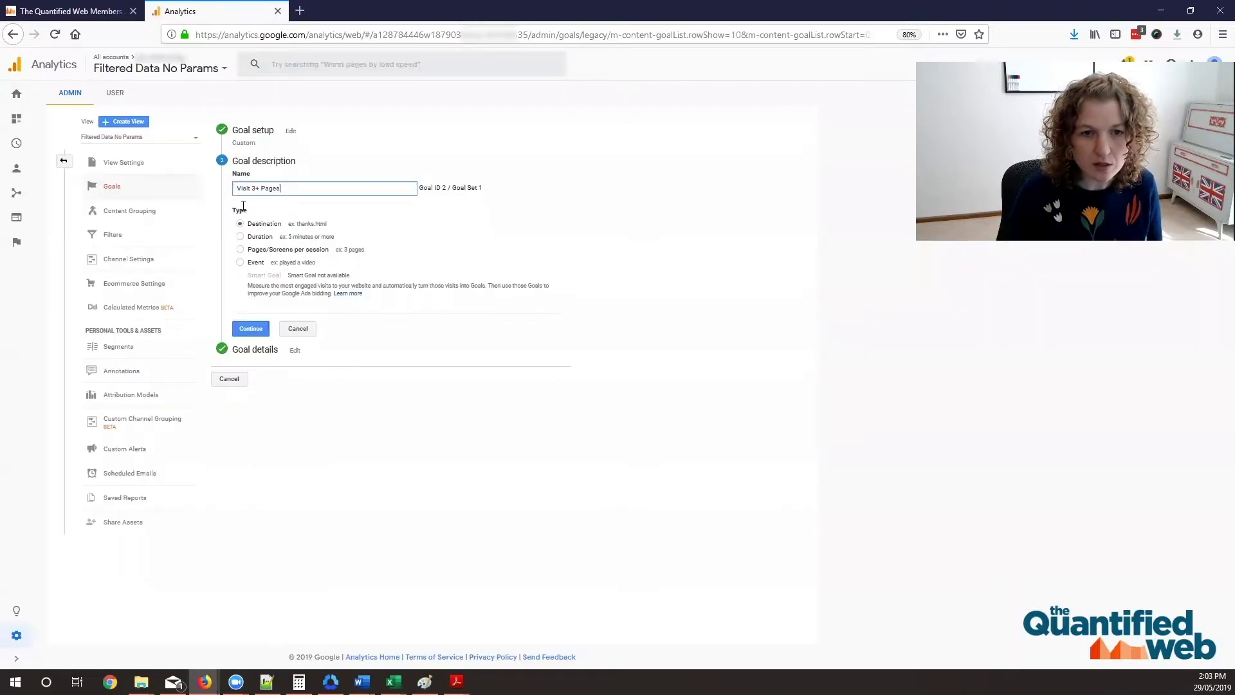
pyautogui.click(241, 249)
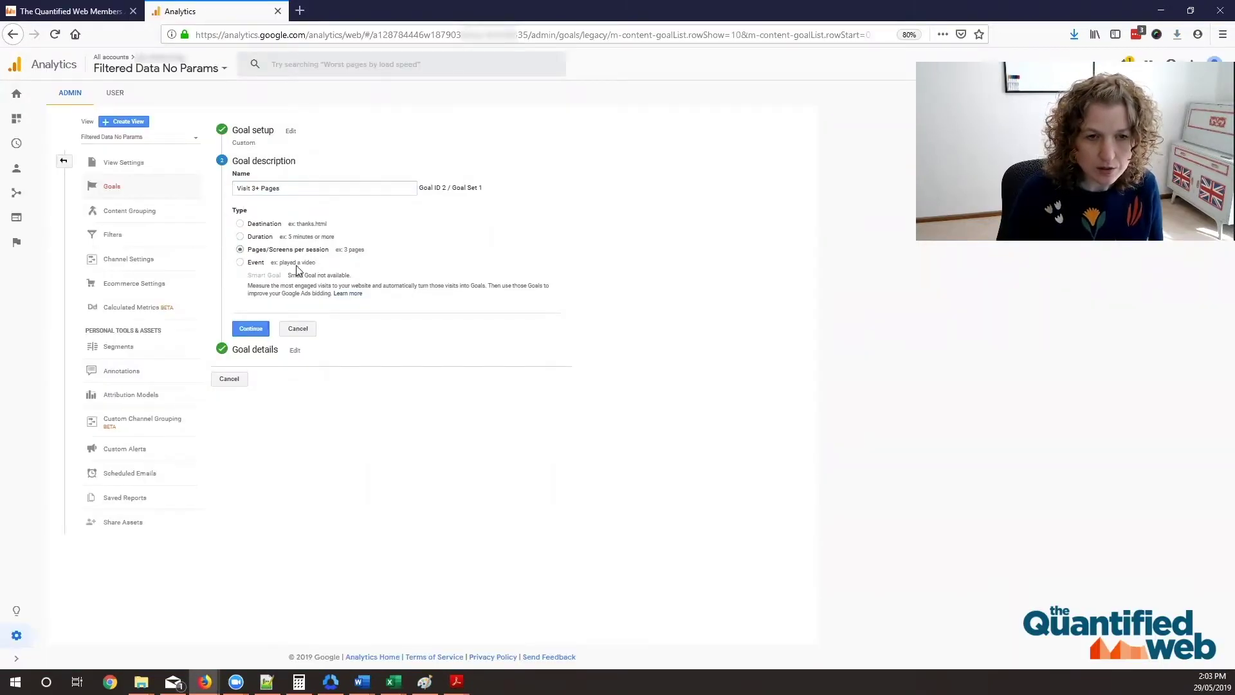
pyautogui.click(251, 329)
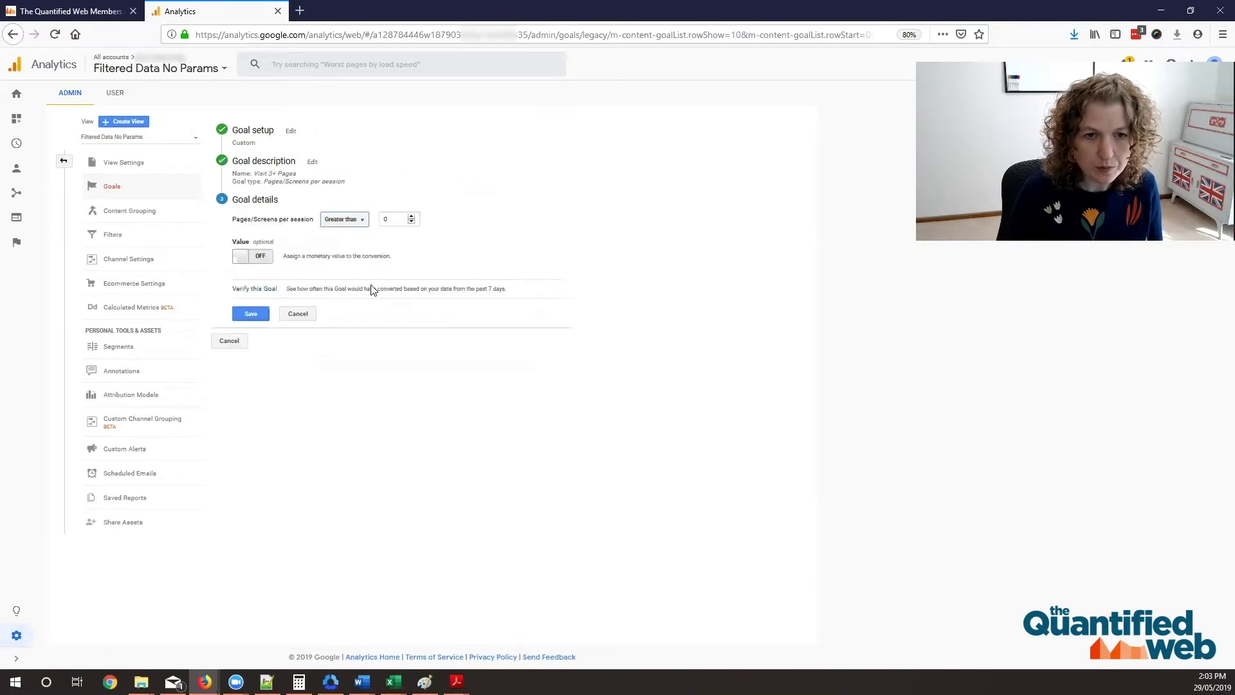
# Step: Set the goal's Greater than threshold to 2 pages/screens per session, check it against the course instructions, and save the goal
pyautogui.click(390, 219)
pyautogui.write('2')
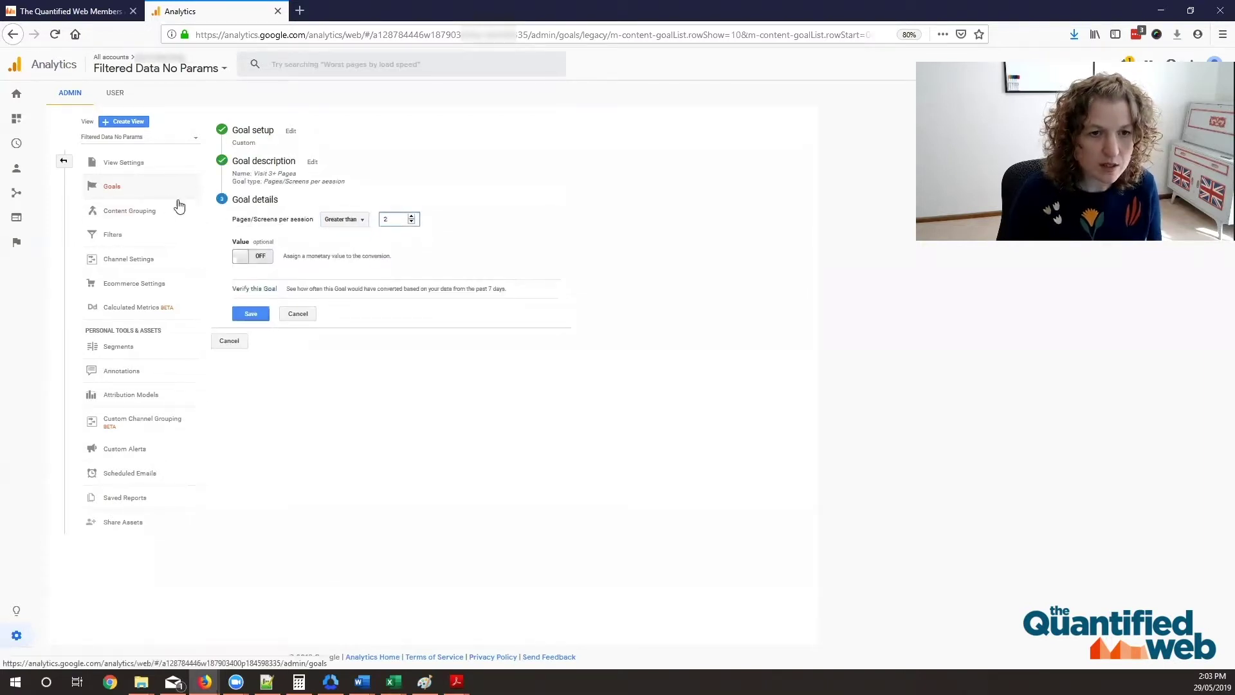
pyautogui.click(77, 11)
pyautogui.scroll(-3, 752, 424)
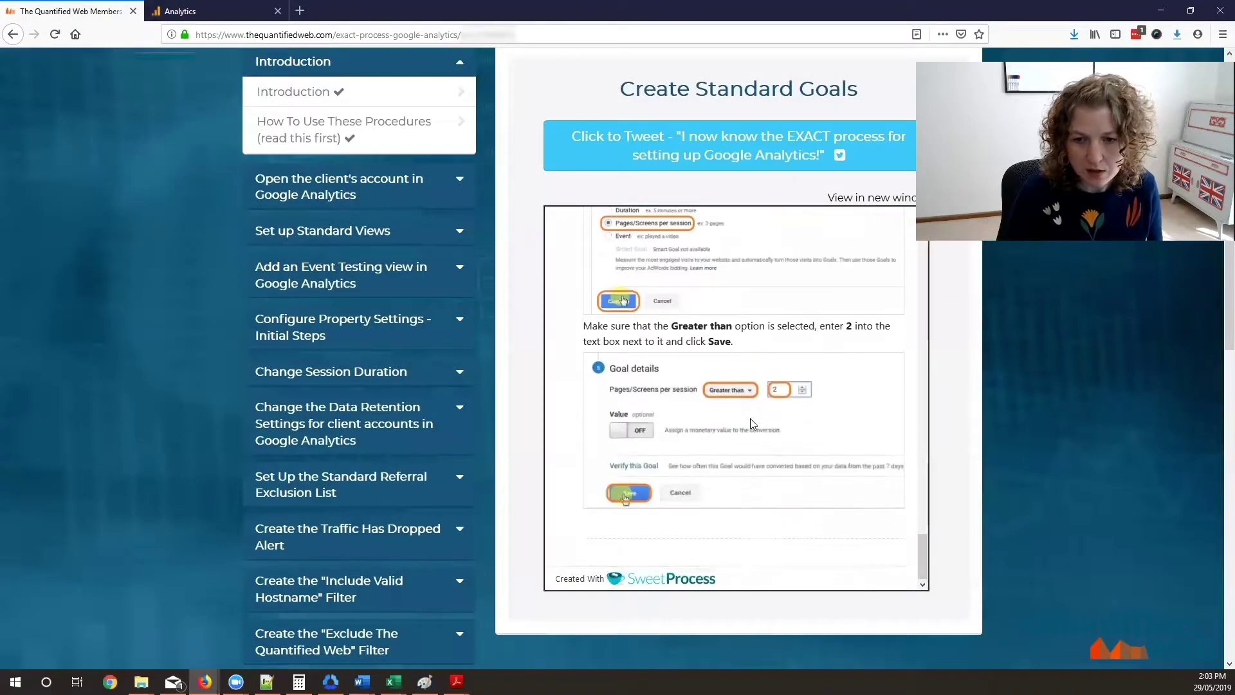
pyautogui.click(180, 11)
pyautogui.click(248, 314)
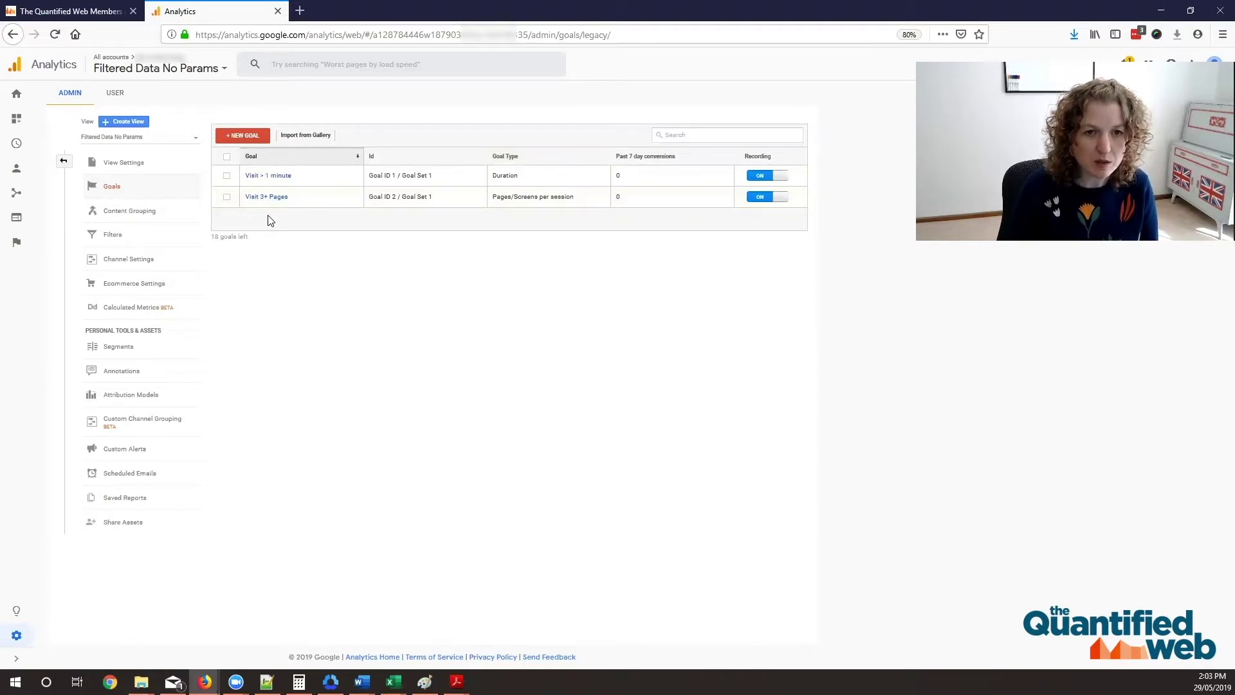
# Step: Replace the course page with The Quantified Web's sign-up page at thequantifiedweb.com/exactga
pyautogui.click(300, 11)
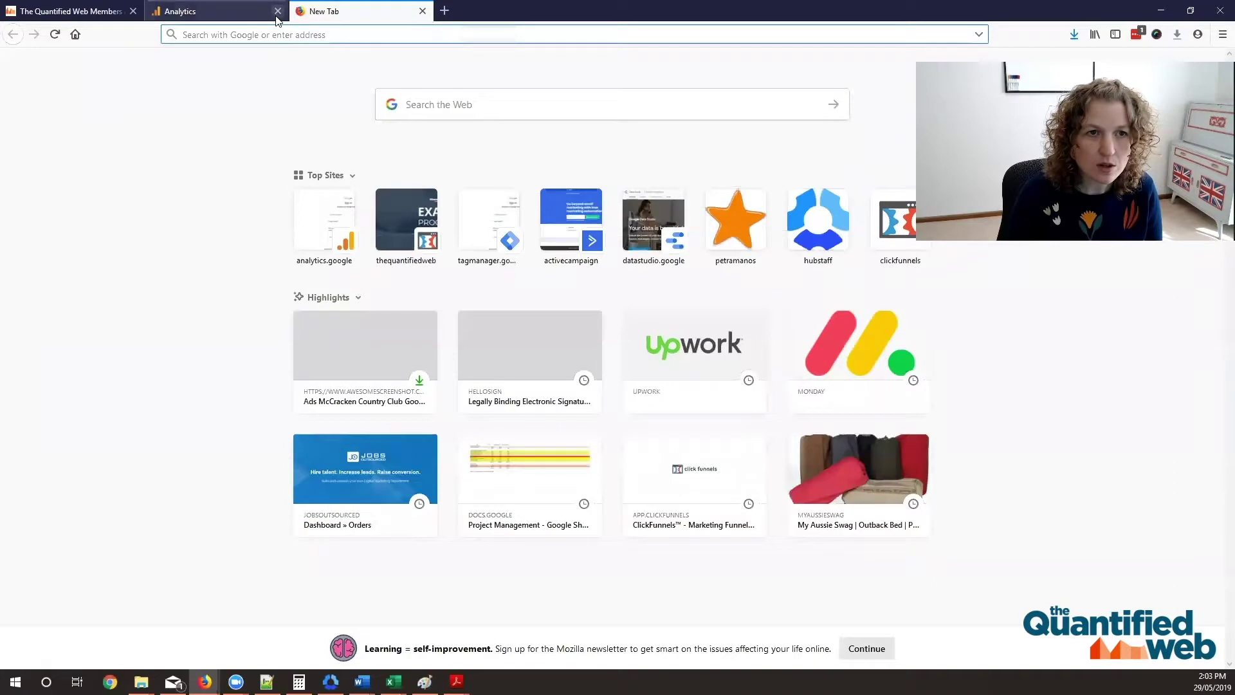
pyautogui.click(423, 11)
pyautogui.click(80, 11)
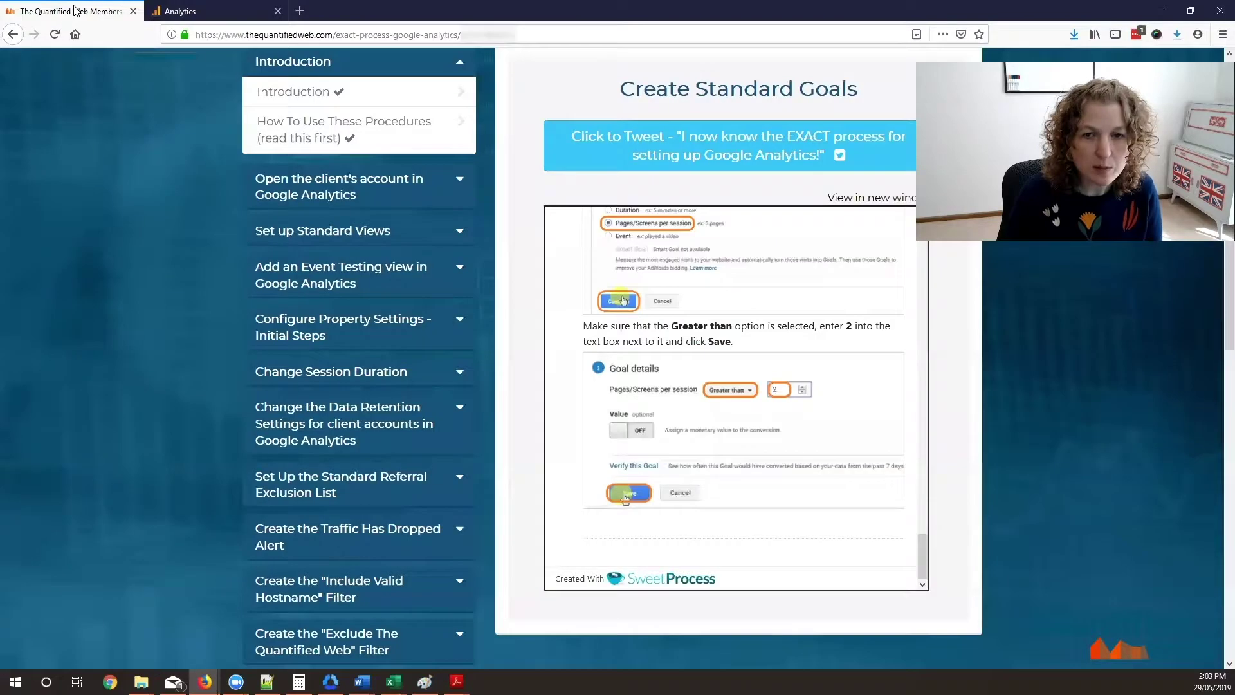
pyautogui.scroll(3, 96, 182)
pyautogui.click(243, 33)
pyautogui.moveTo(335, 35); pyautogui.dragTo(586, 27)
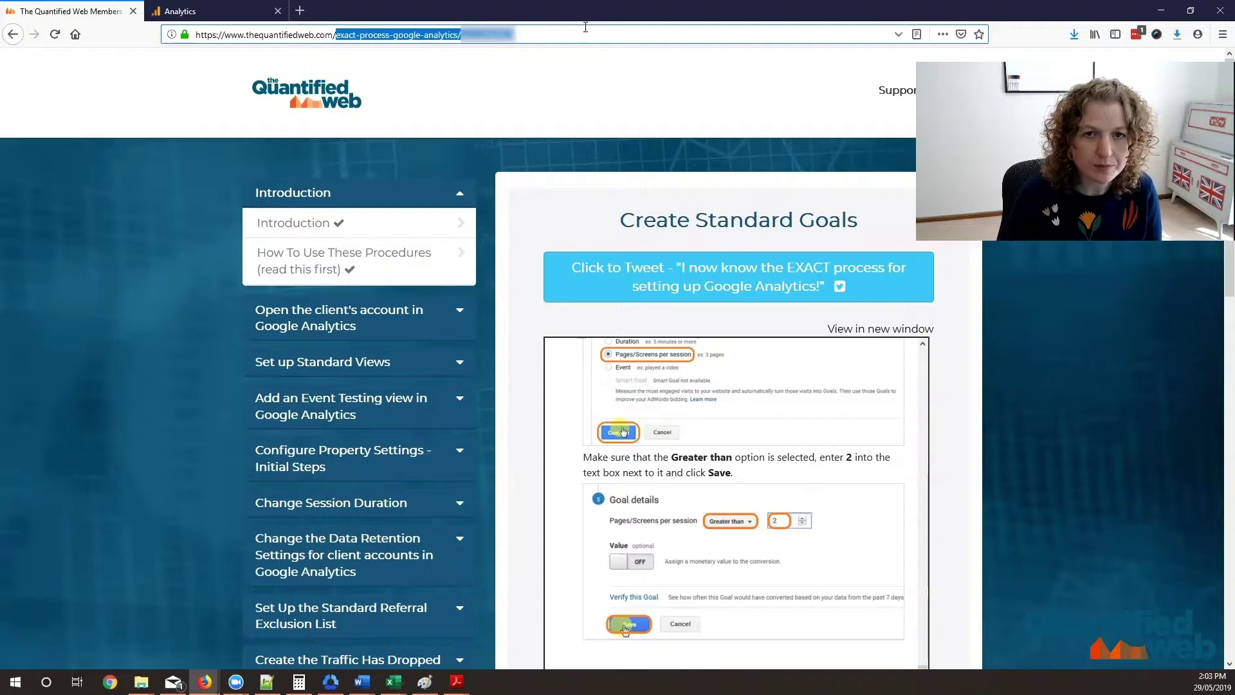
pyautogui.write('exa')
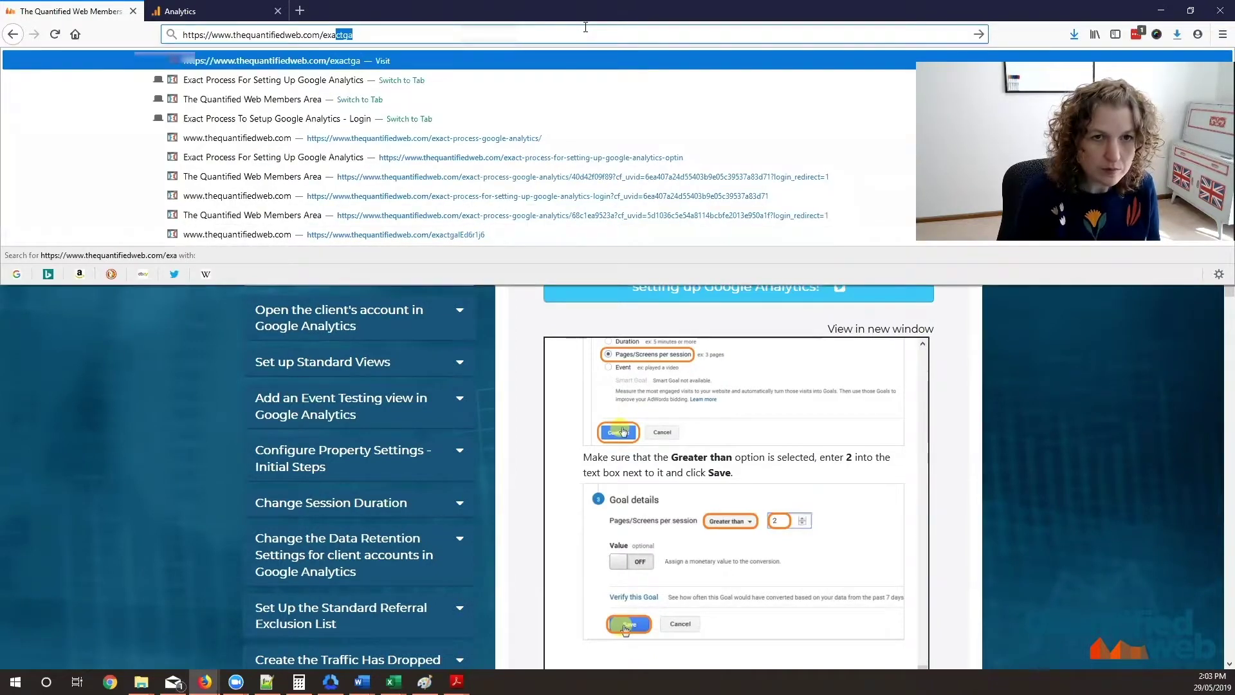
pyautogui.press('Return')
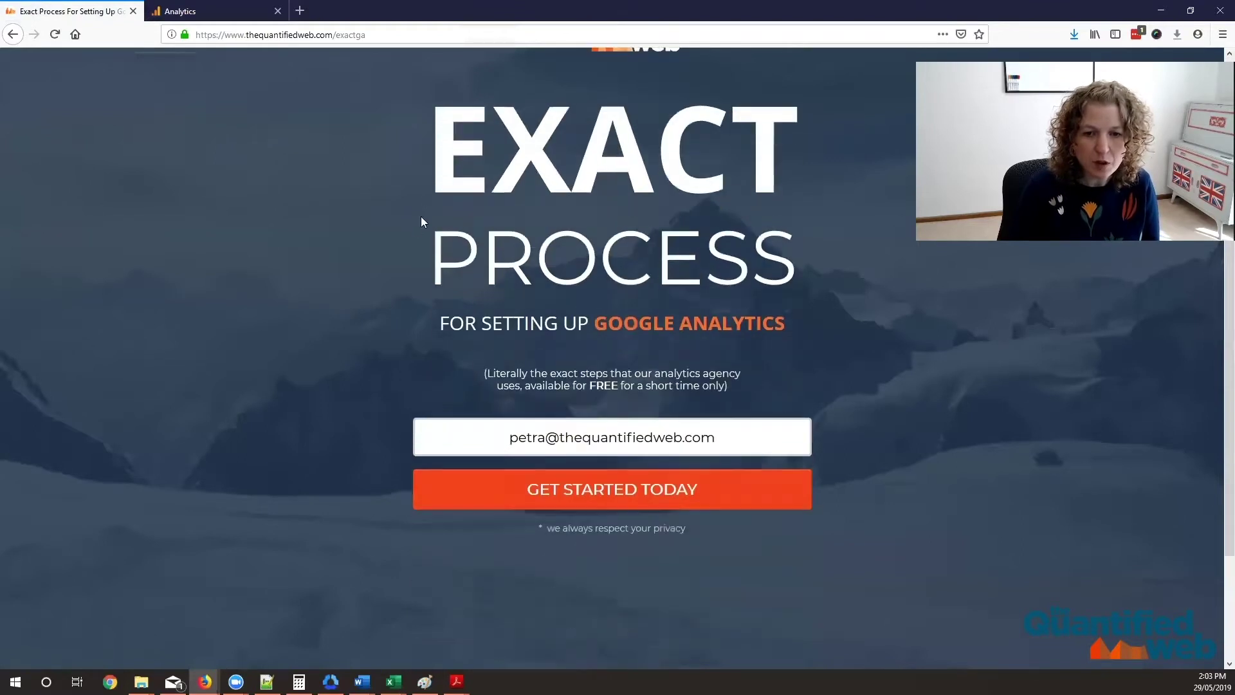
# Step: Look over the Exact Process sign-up page, clear its email address field, and try to submit the form empty
pyautogui.scroll(-1, 412, 229)
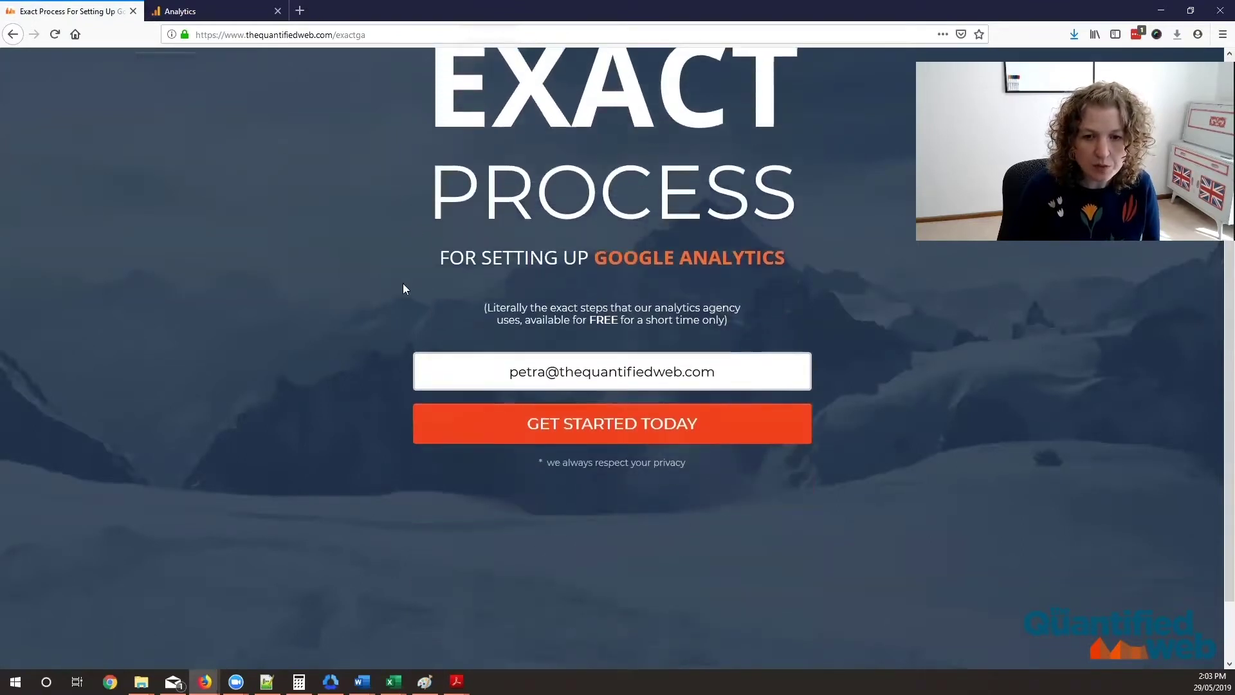
pyautogui.scroll(-1, 403, 287)
pyautogui.scroll(3, 386, 335)
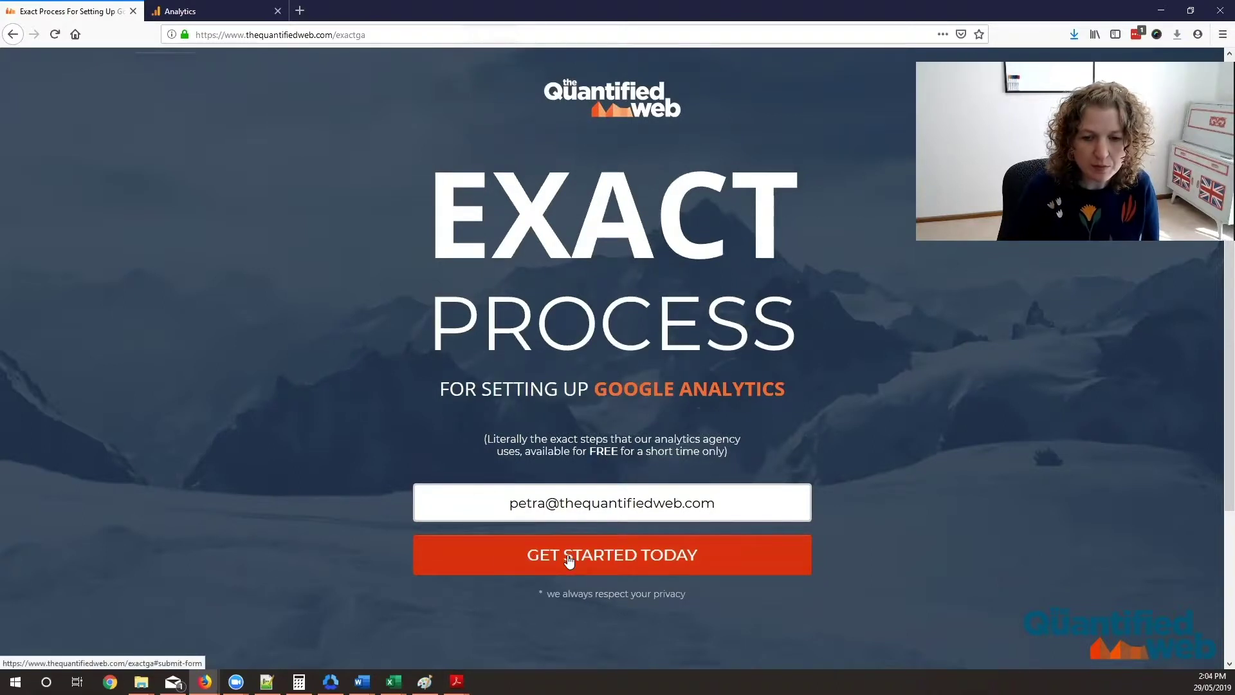
pyautogui.moveTo(731, 503); pyautogui.dragTo(497, 503)
pyautogui.press('BackSpace')
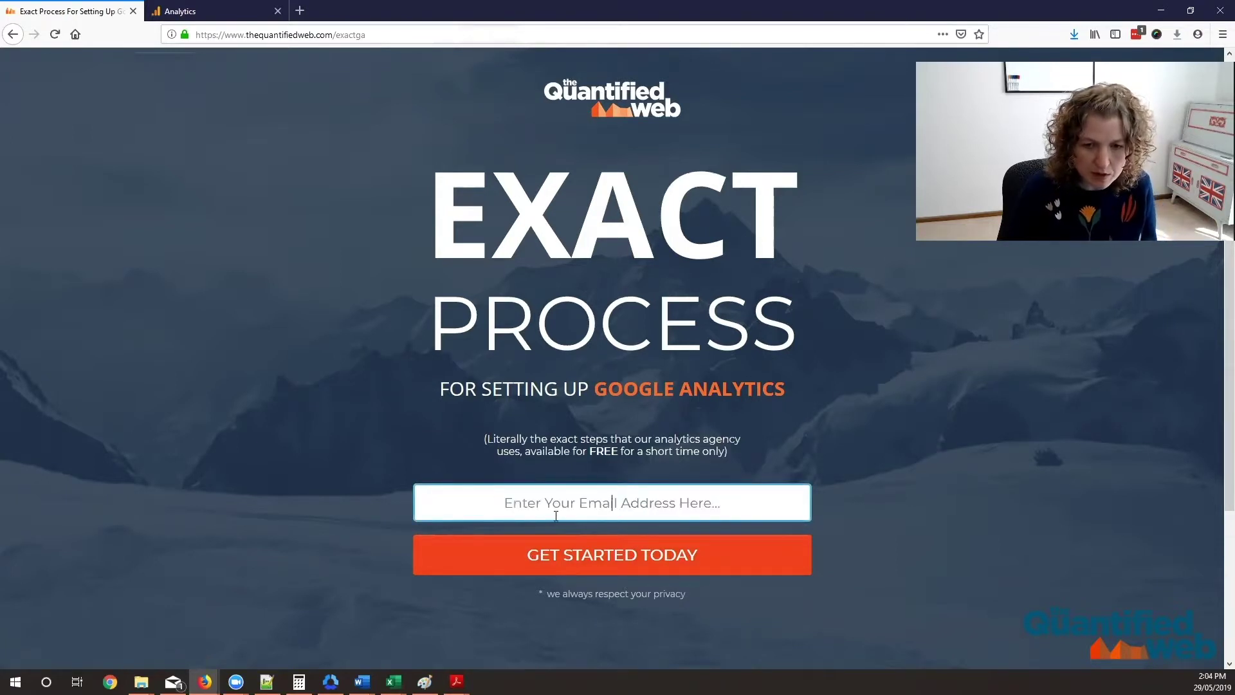
pyautogui.click(516, 563)
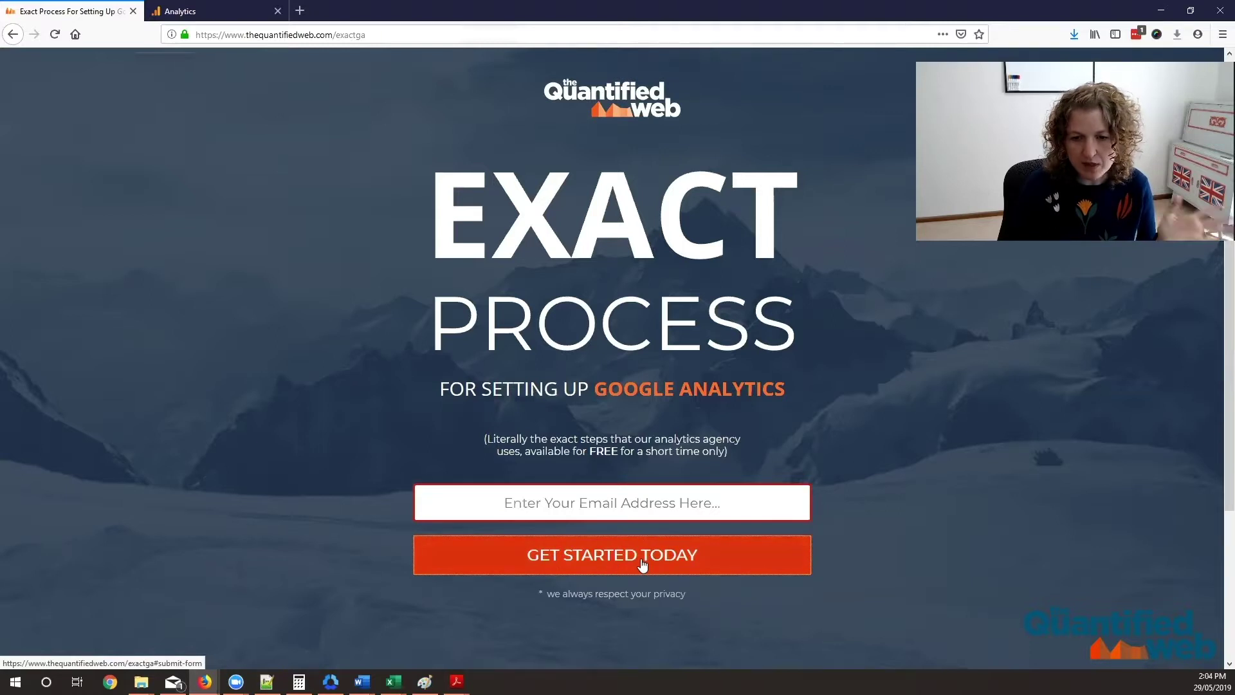
pyautogui.click(598, 503)
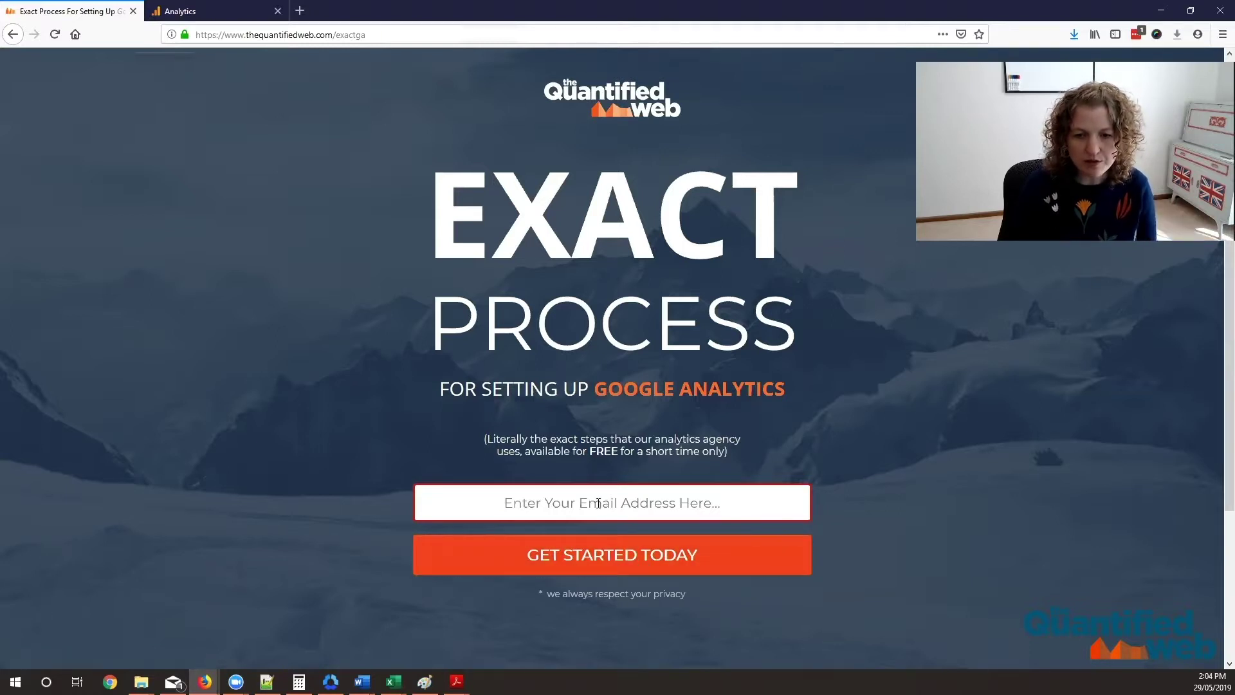
# Step: Fill in the e-mail address on the Exact Process sign-up form and submit it to get started
pyautogui.write('pe')
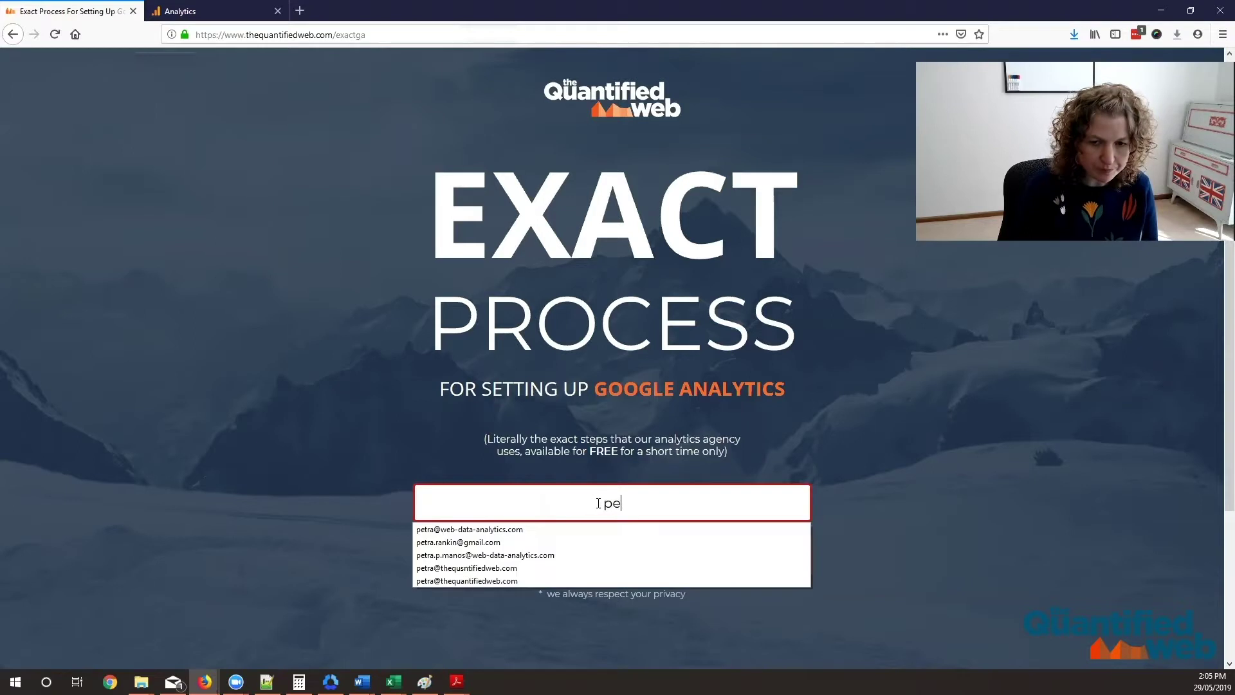
pyautogui.click(508, 532)
pyautogui.moveTo(754, 512); pyautogui.dragTo(496, 508)
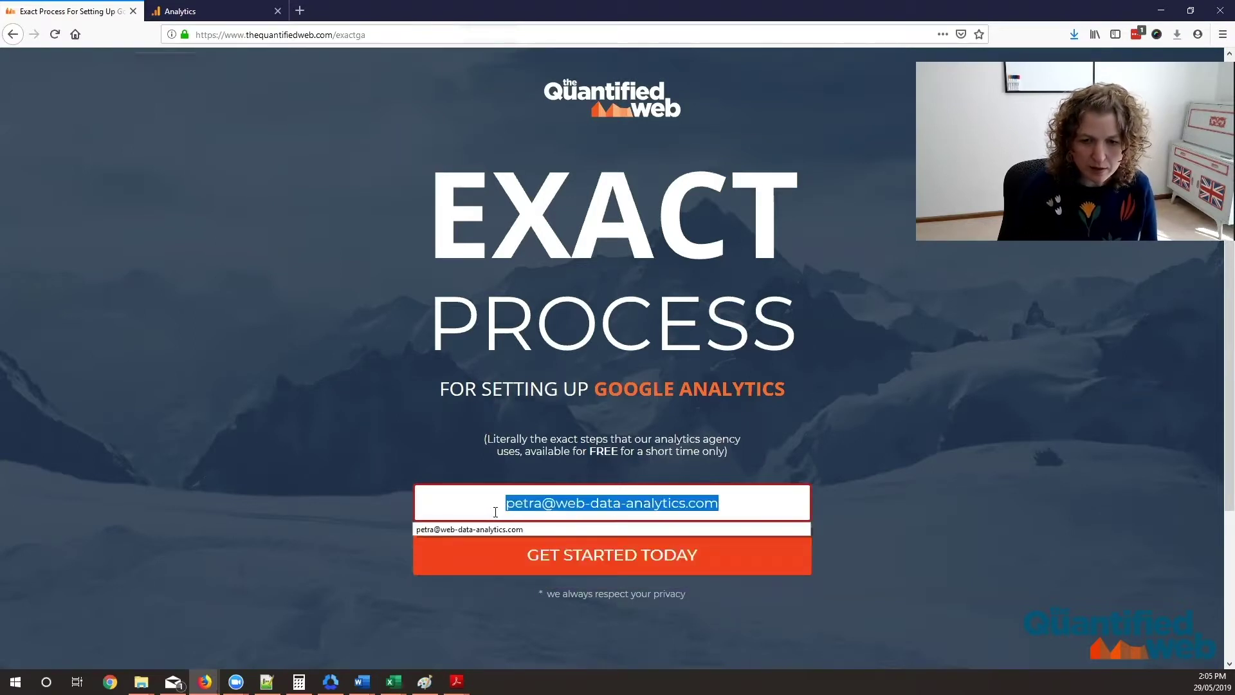
pyautogui.press('BackSpace')
pyautogui.write('petra')
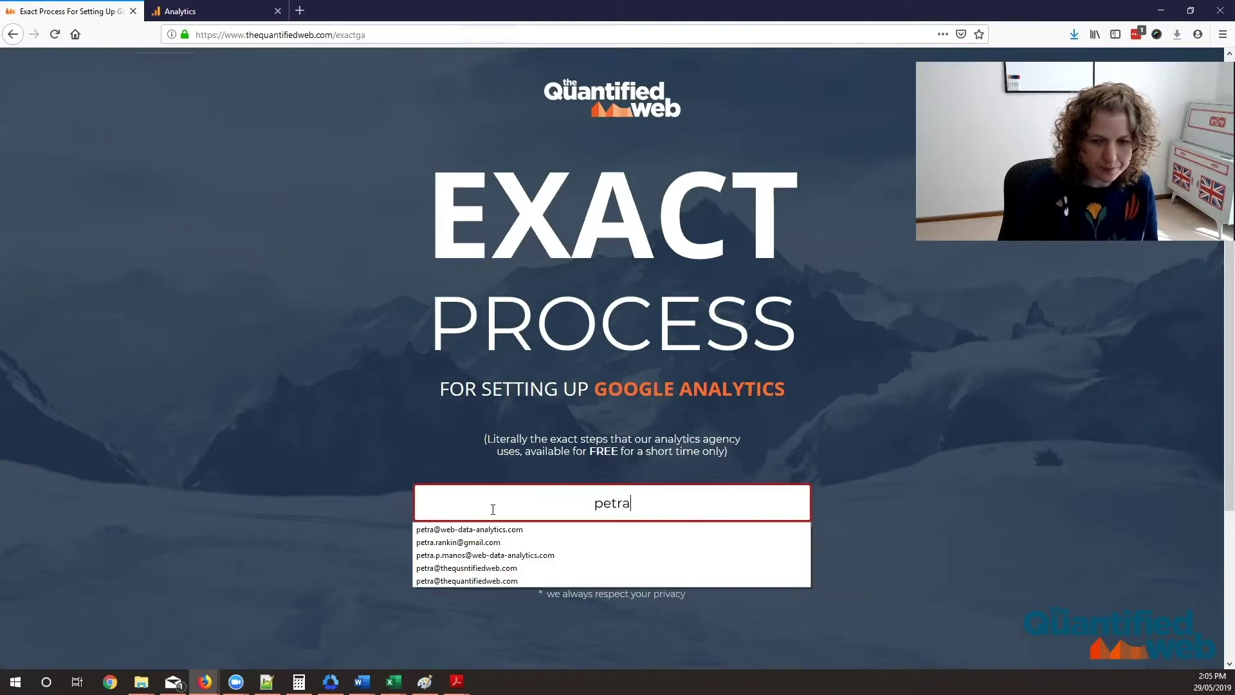
pyautogui.click(472, 581)
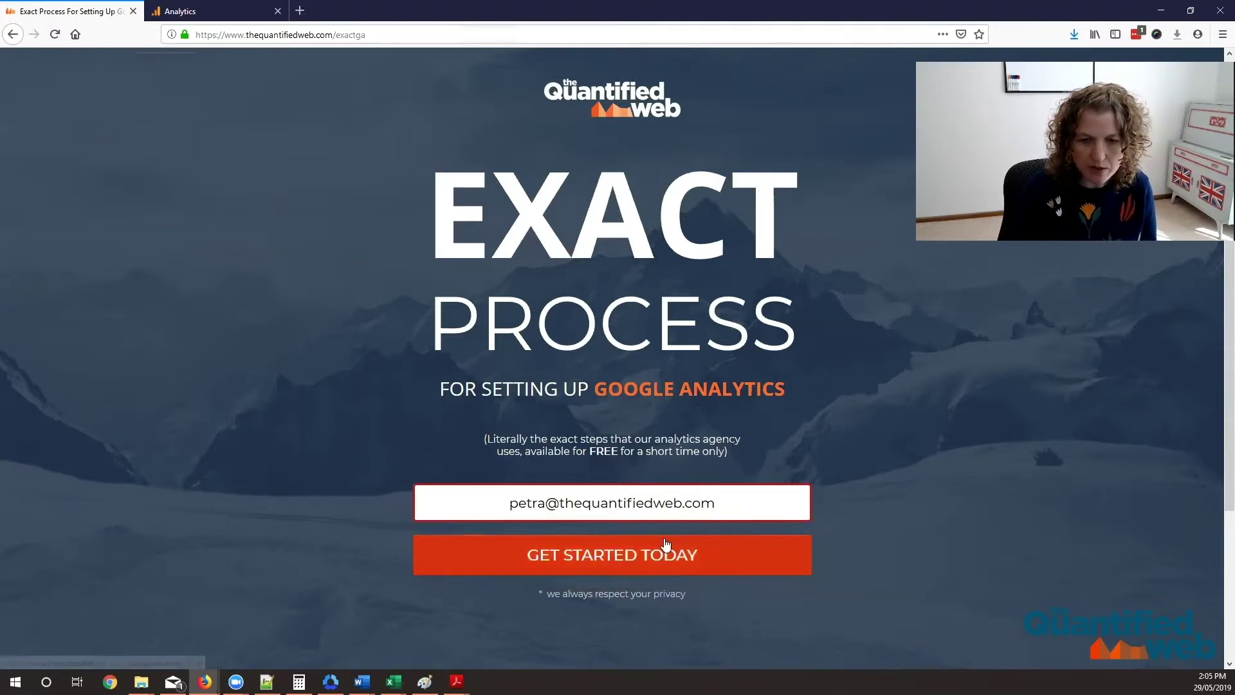
pyautogui.click(590, 565)
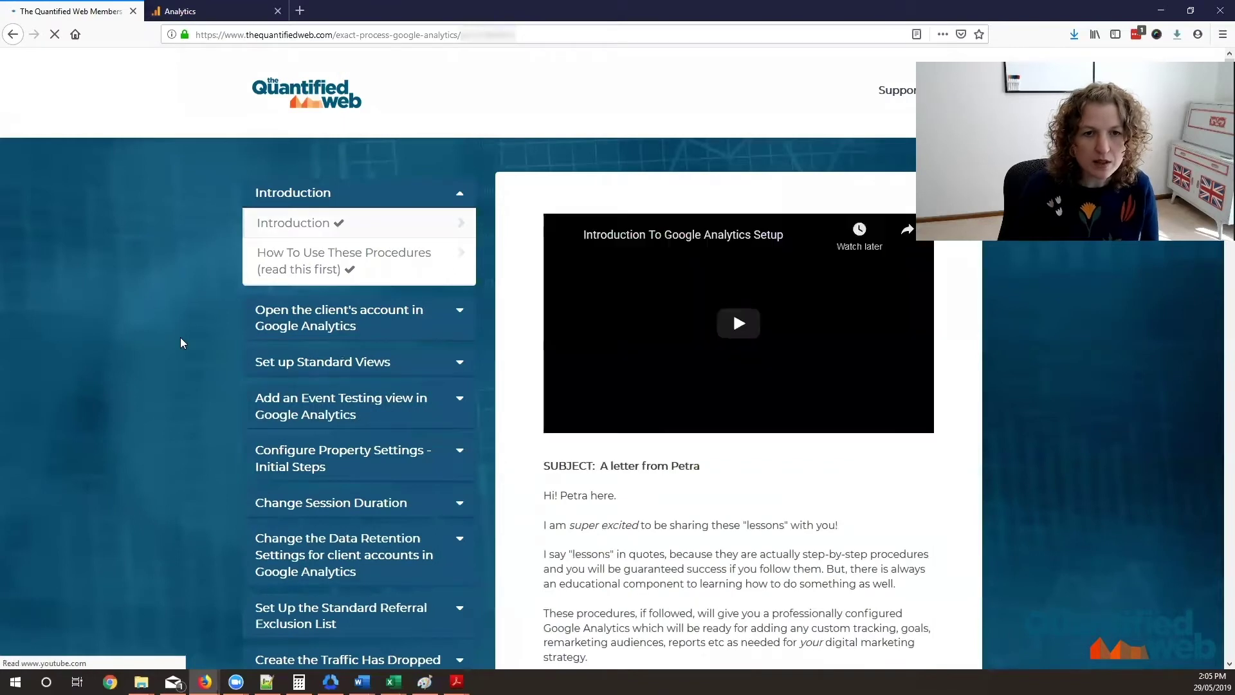
# Step: Look over the course's introduction page, collapse the Introduction section, and preview the lesson under Change Session Duration
pyautogui.scroll(-3, 180, 343)
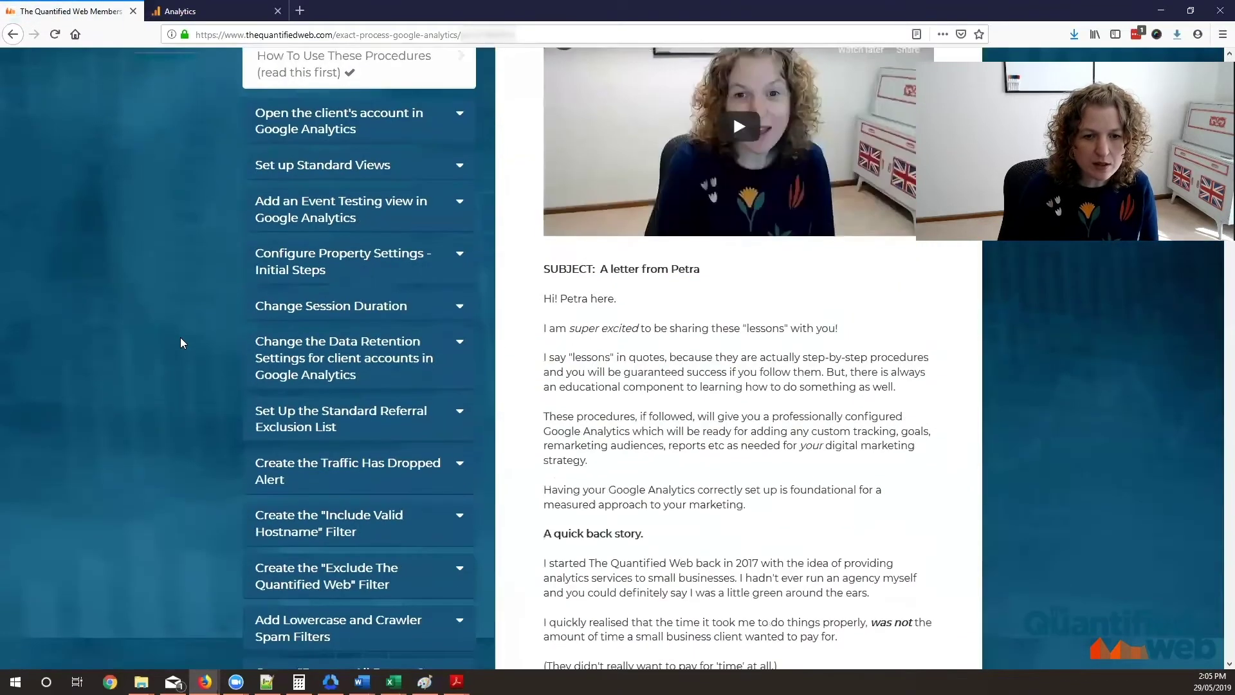
pyautogui.scroll(3, 180, 343)
pyautogui.scroll(-1, 187, 341)
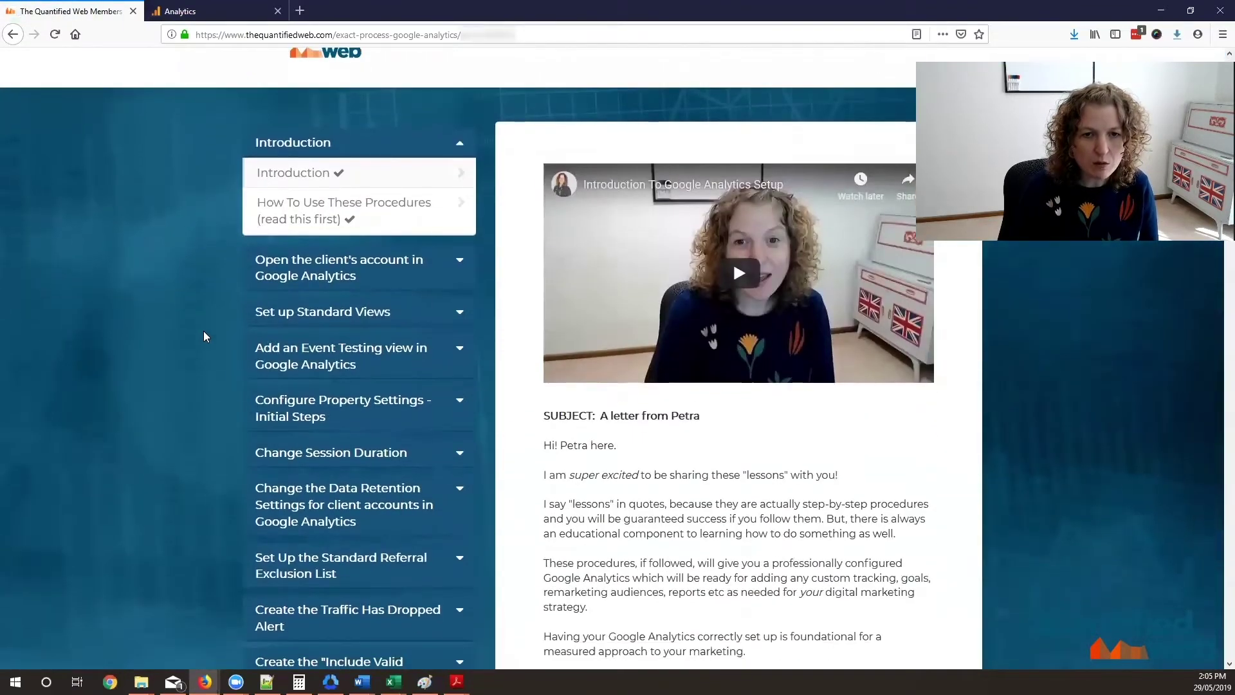
pyautogui.click(386, 127)
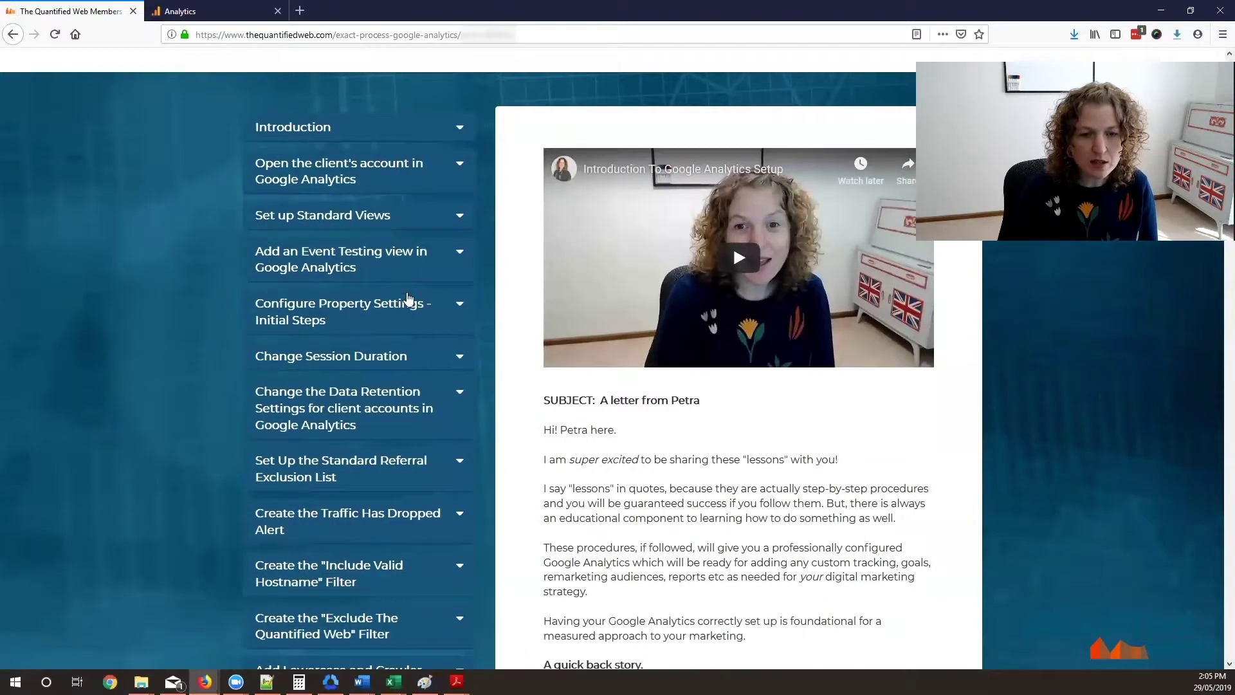
pyautogui.scroll(-2, 409, 296)
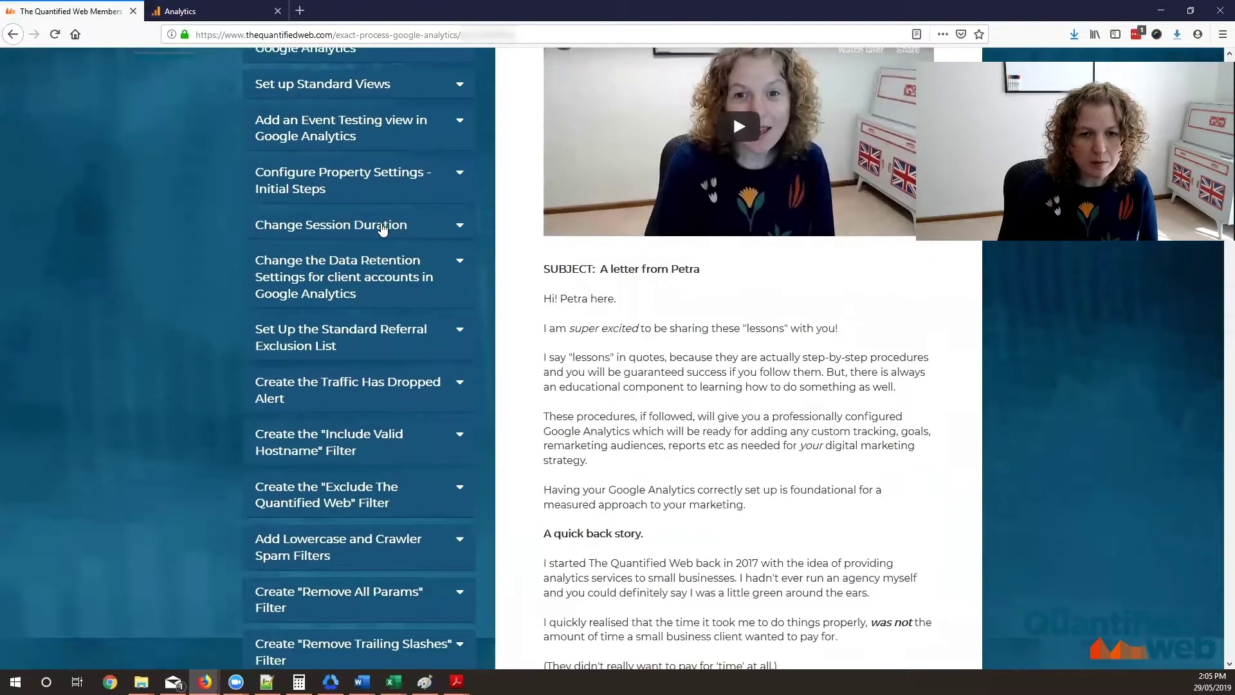
pyautogui.click(383, 234)
pyautogui.click(380, 232)
pyautogui.click(369, 271)
pyautogui.click(452, 269)
pyautogui.doubleClick(380, 226)
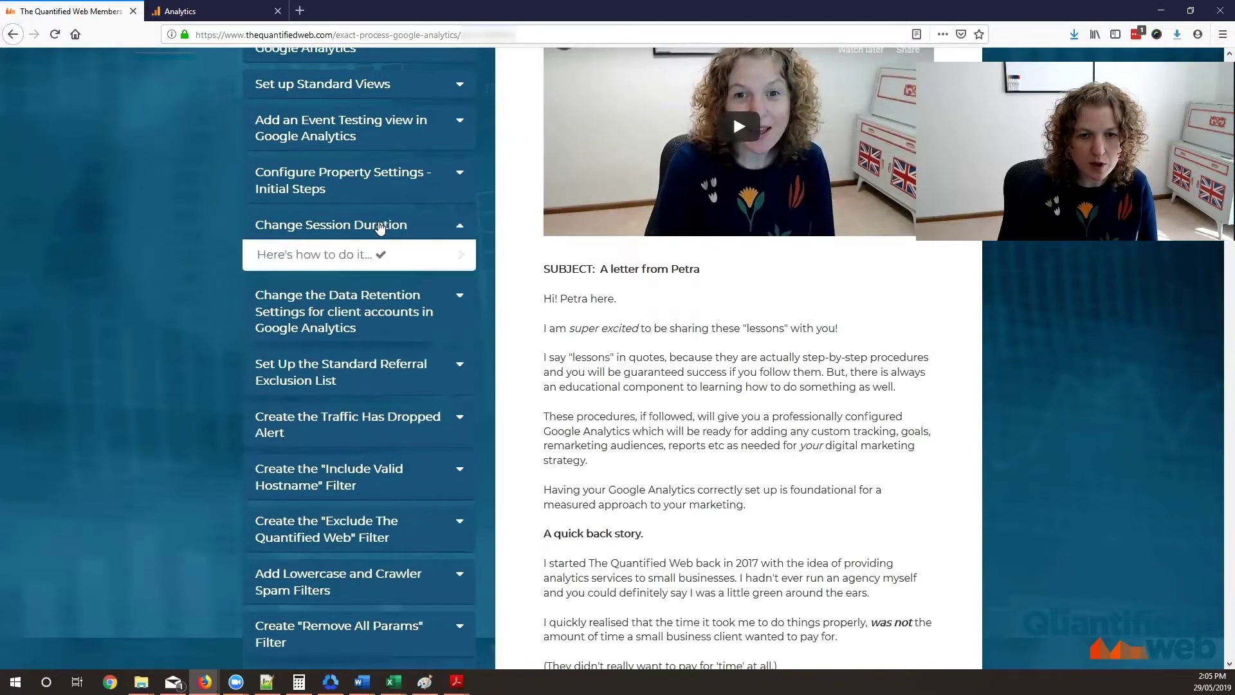
# Step: Preview course sections from the Standard Referral Exclusion List to the Exclude The Quantified Web and Remove Trailing Slashes filters
pyautogui.click(361, 379)
pyautogui.click(361, 379)
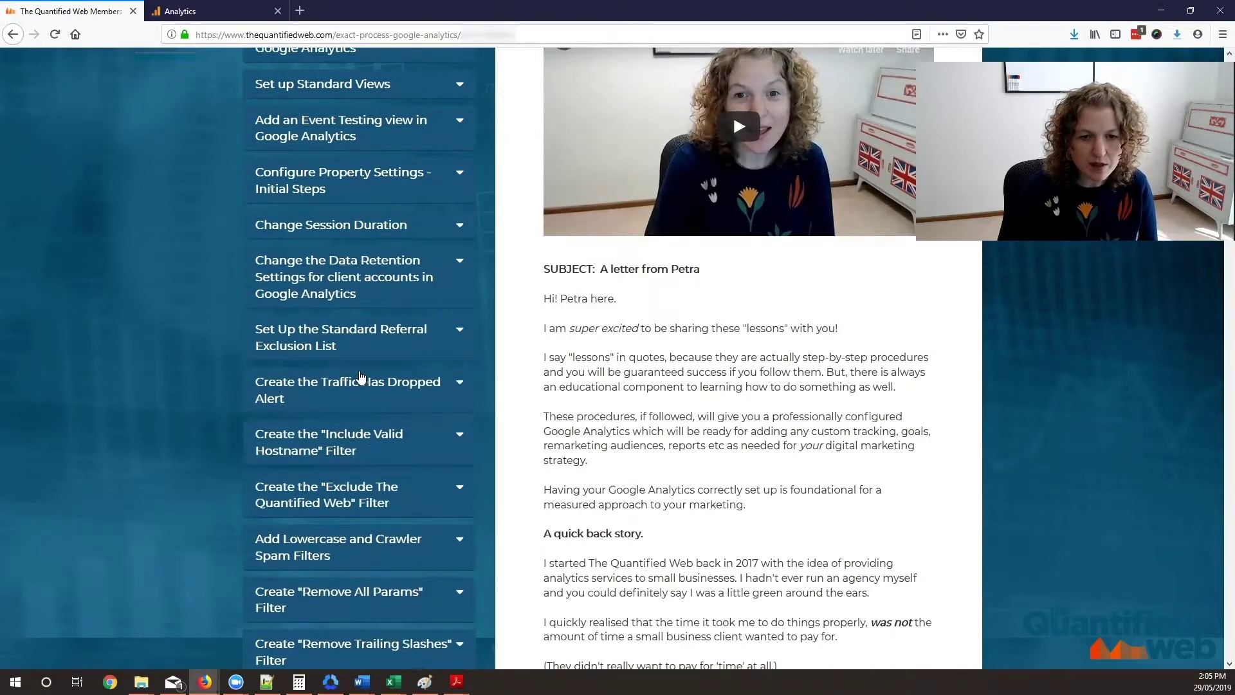
pyautogui.scroll(-1, 362, 437)
pyautogui.click(364, 439)
pyautogui.scroll(-2, 370, 470)
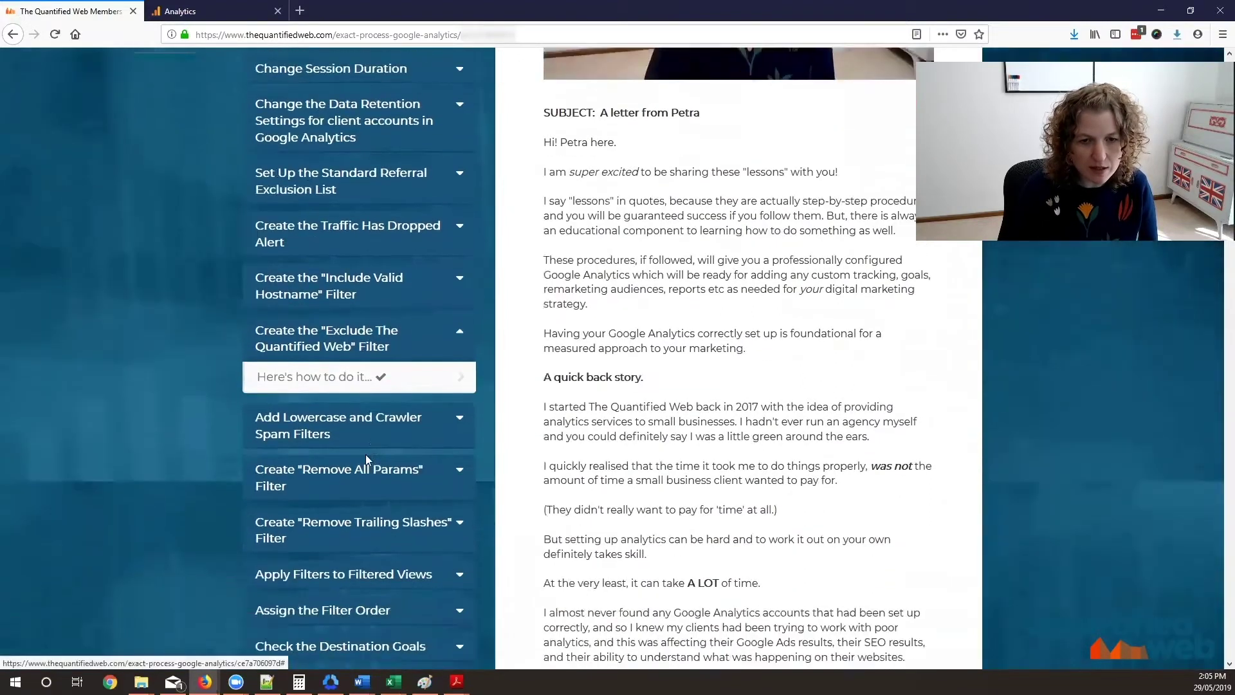
pyautogui.click(357, 371)
pyautogui.scroll(-1, 359, 418)
pyautogui.click(359, 384)
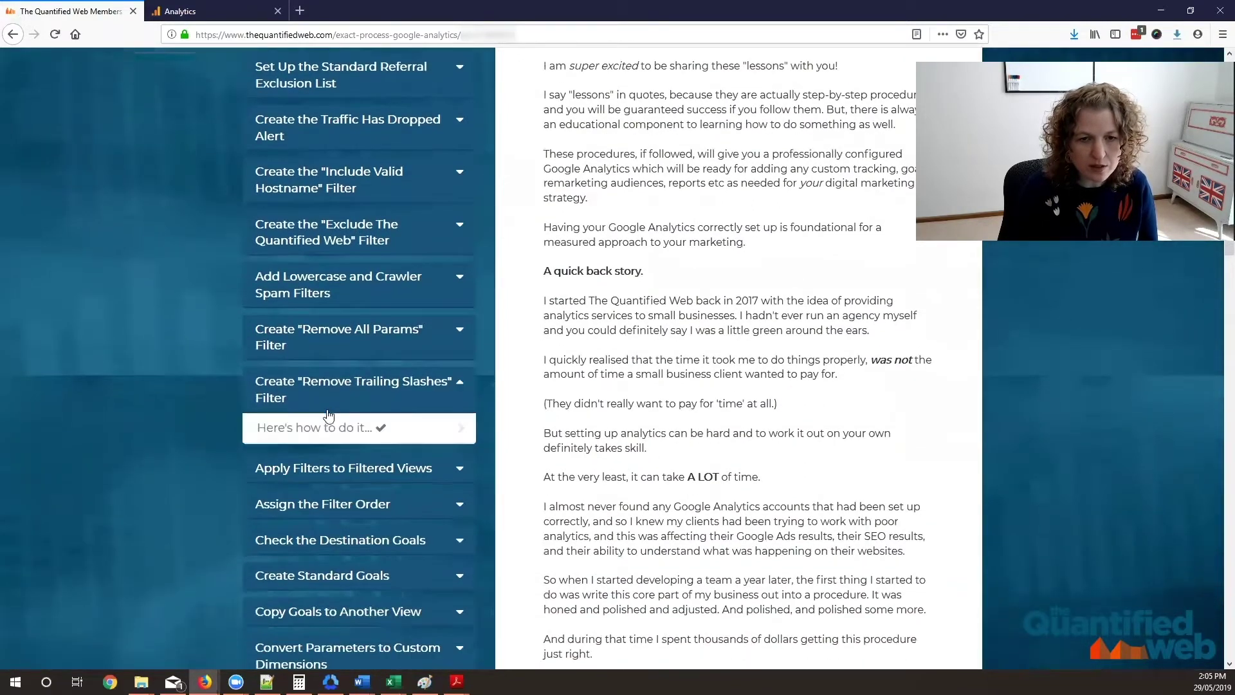
pyautogui.click(326, 395)
pyautogui.scroll(5, 277, 411)
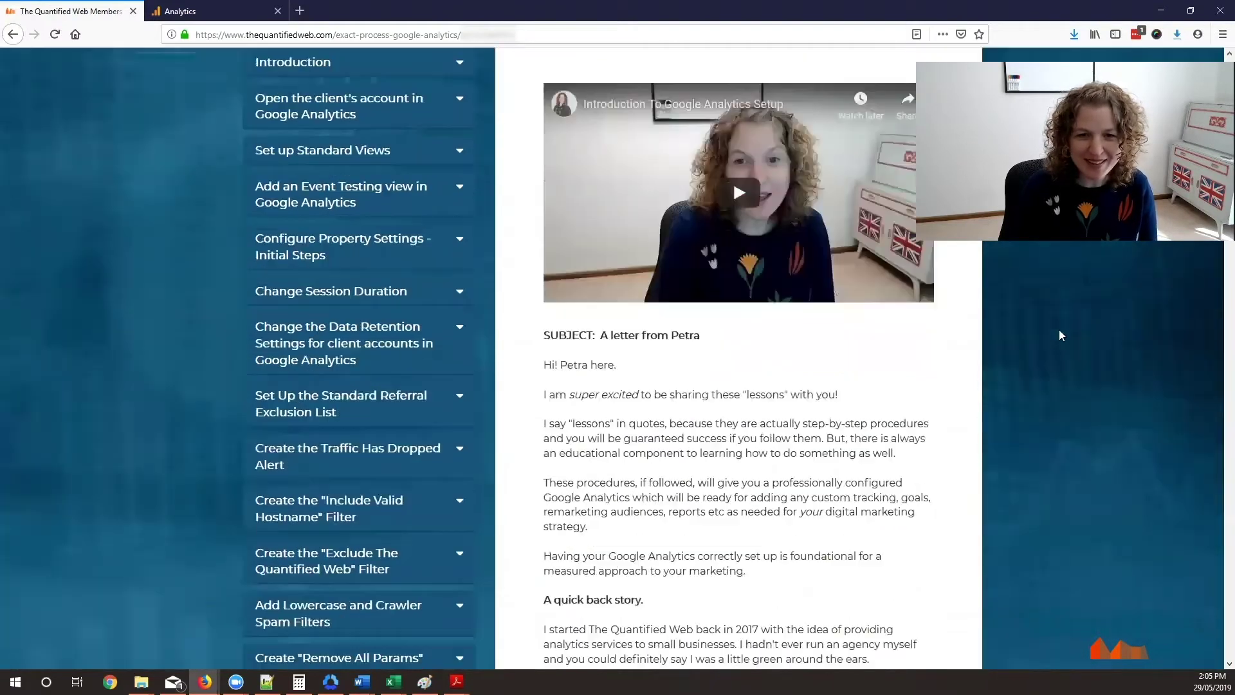
# Step: Review the full list of course sections down to Test Custom Channels and the course search, alongside the introductory letter
pyautogui.scroll(-7, 1059, 330)
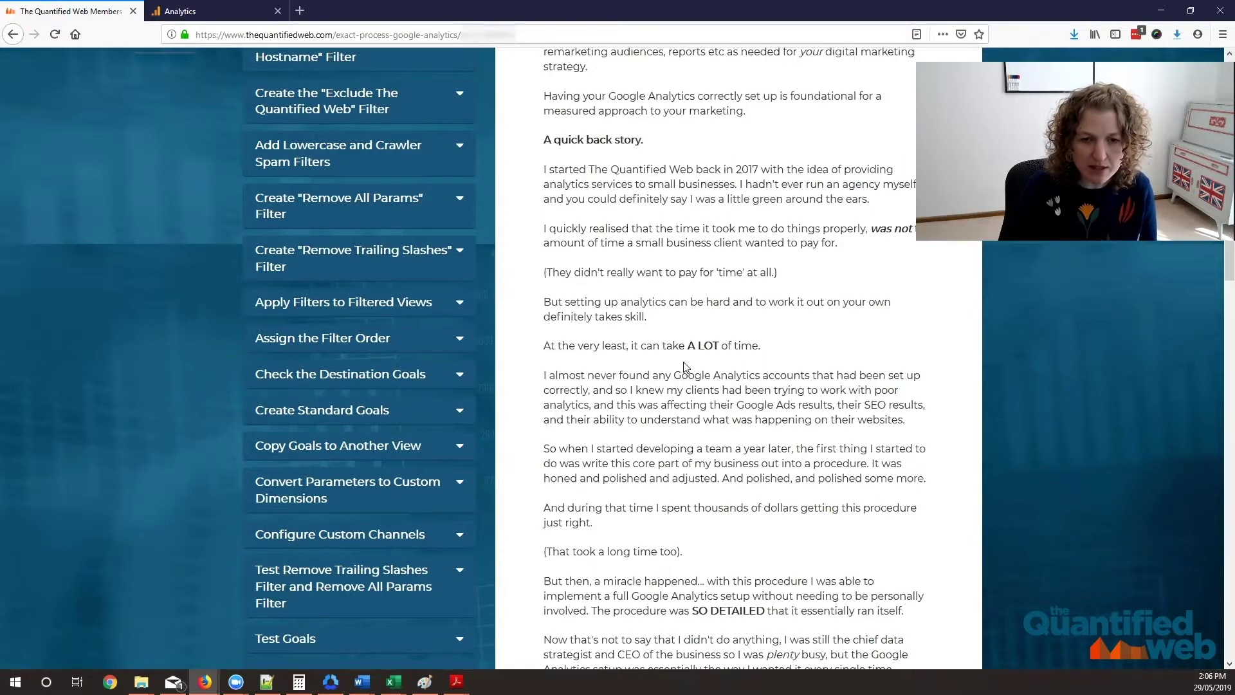
pyautogui.scroll(-2, 502, 396)
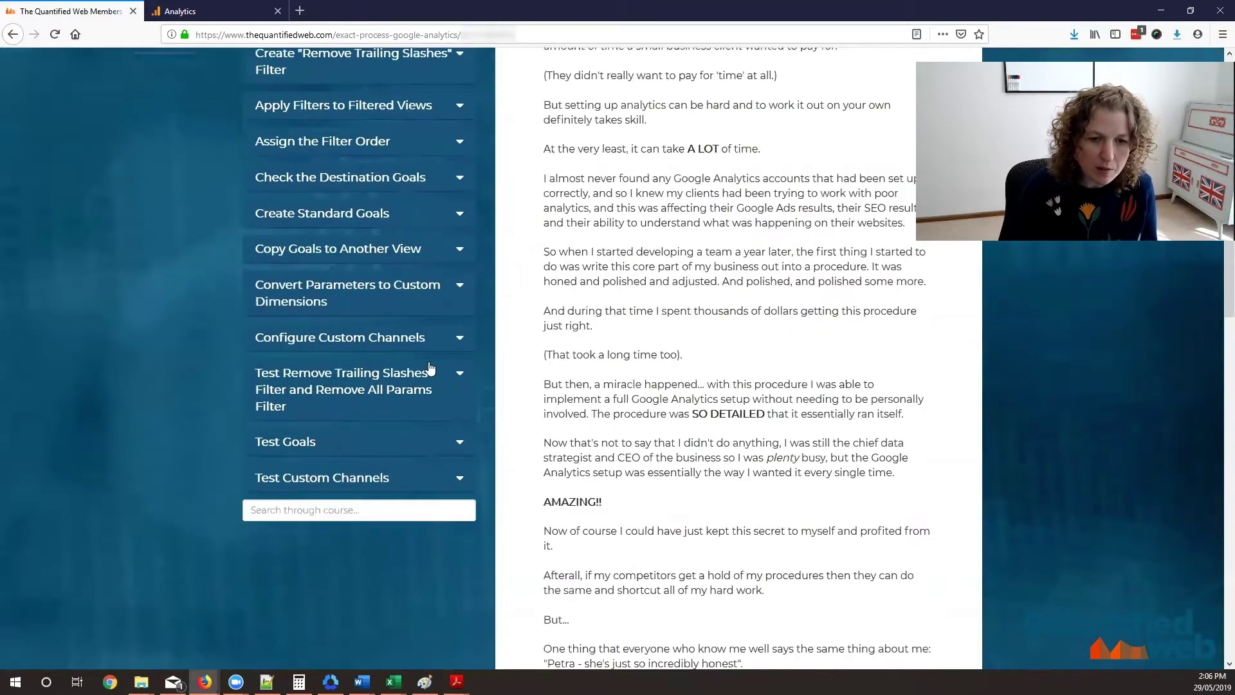
pyautogui.scroll(1, 428, 376)
pyautogui.scroll(12, 538, 390)
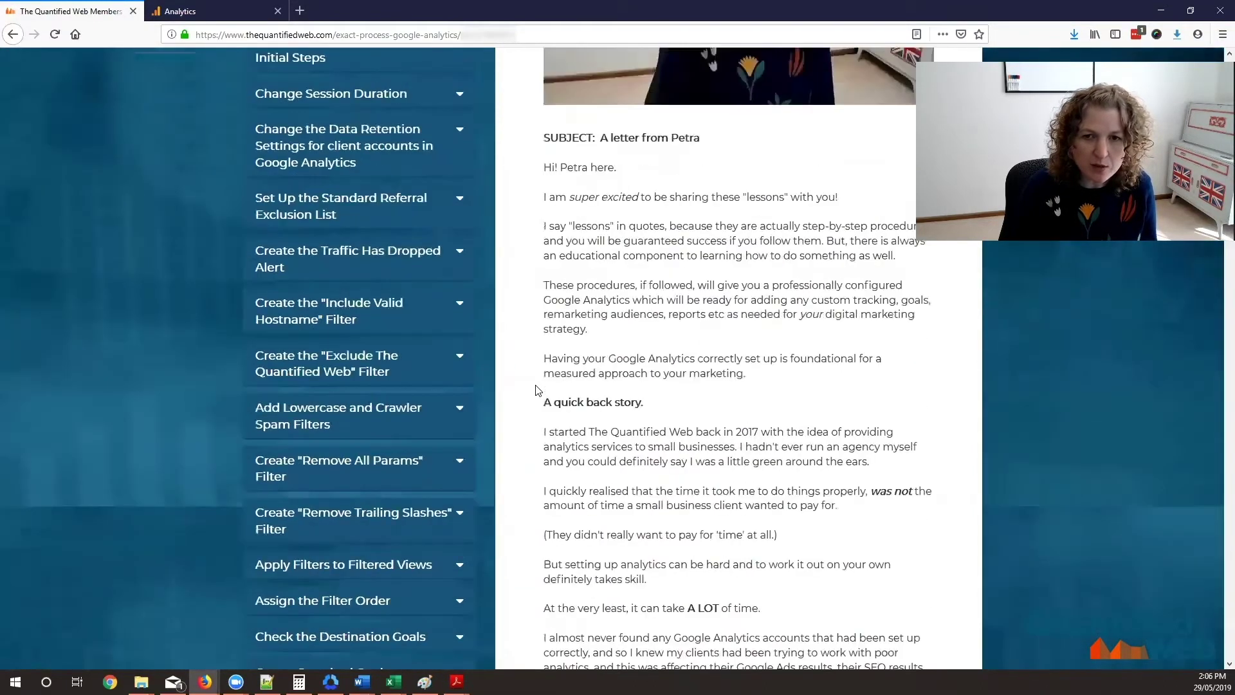
pyautogui.scroll(-9, 740, 476)
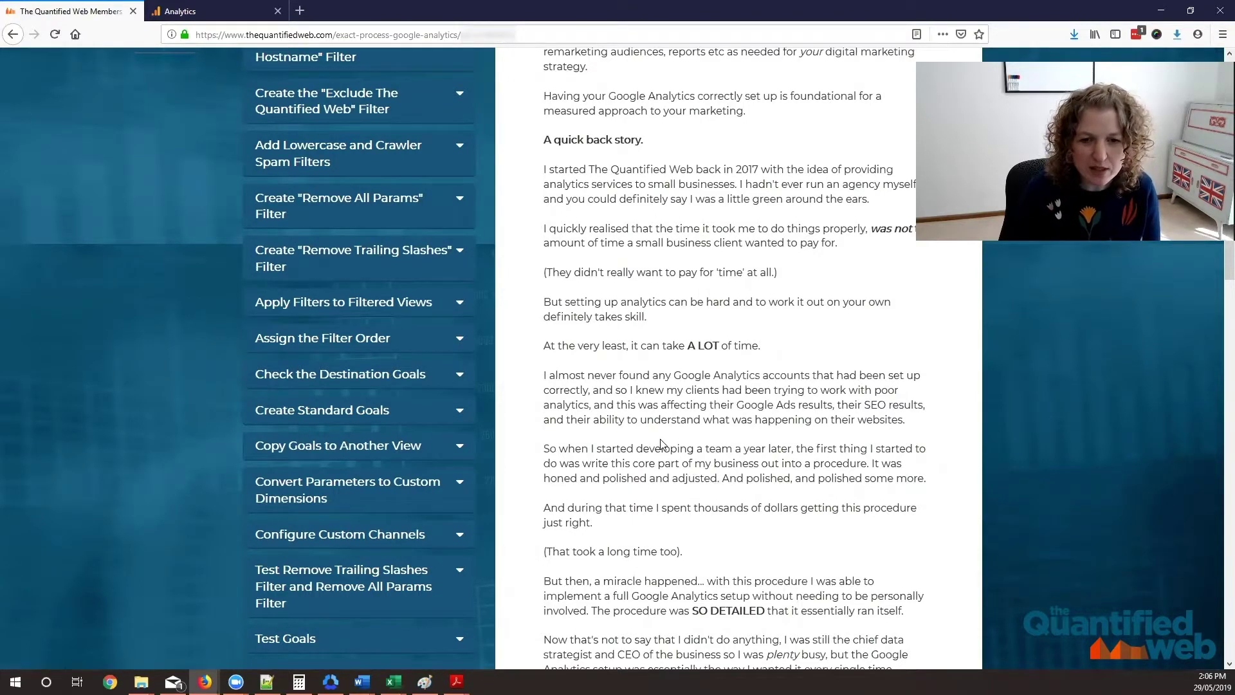
pyautogui.scroll(-1, 661, 444)
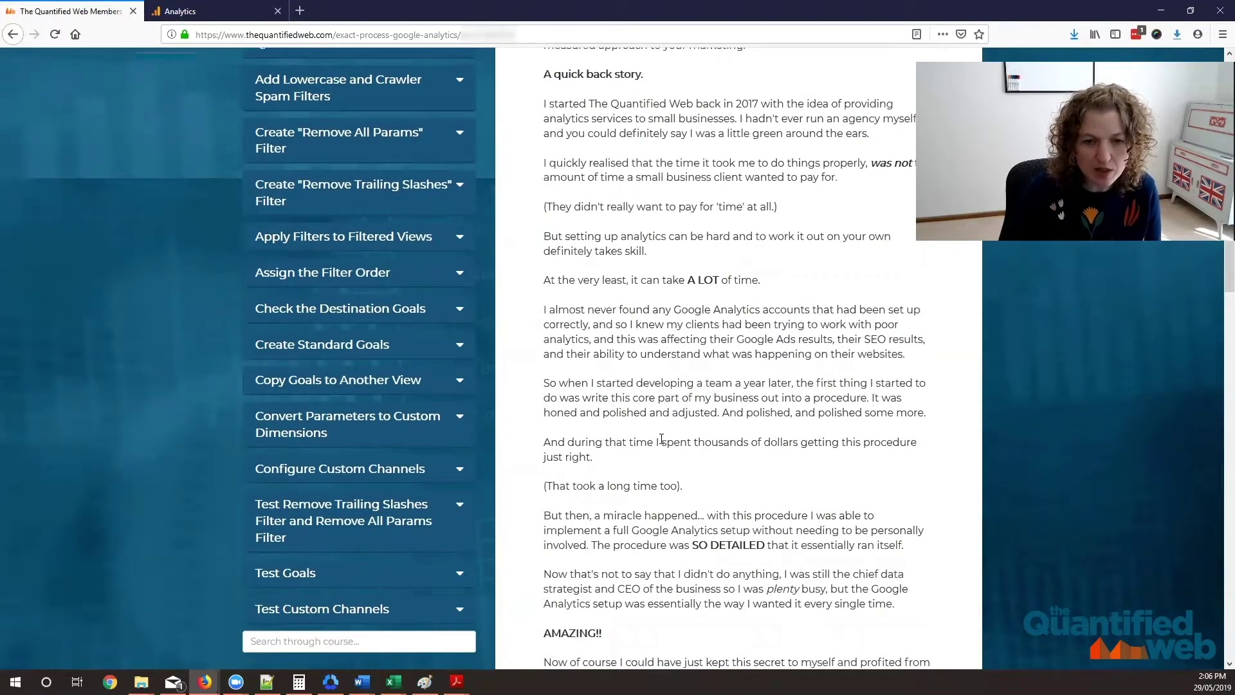
pyautogui.scroll(-1, 661, 440)
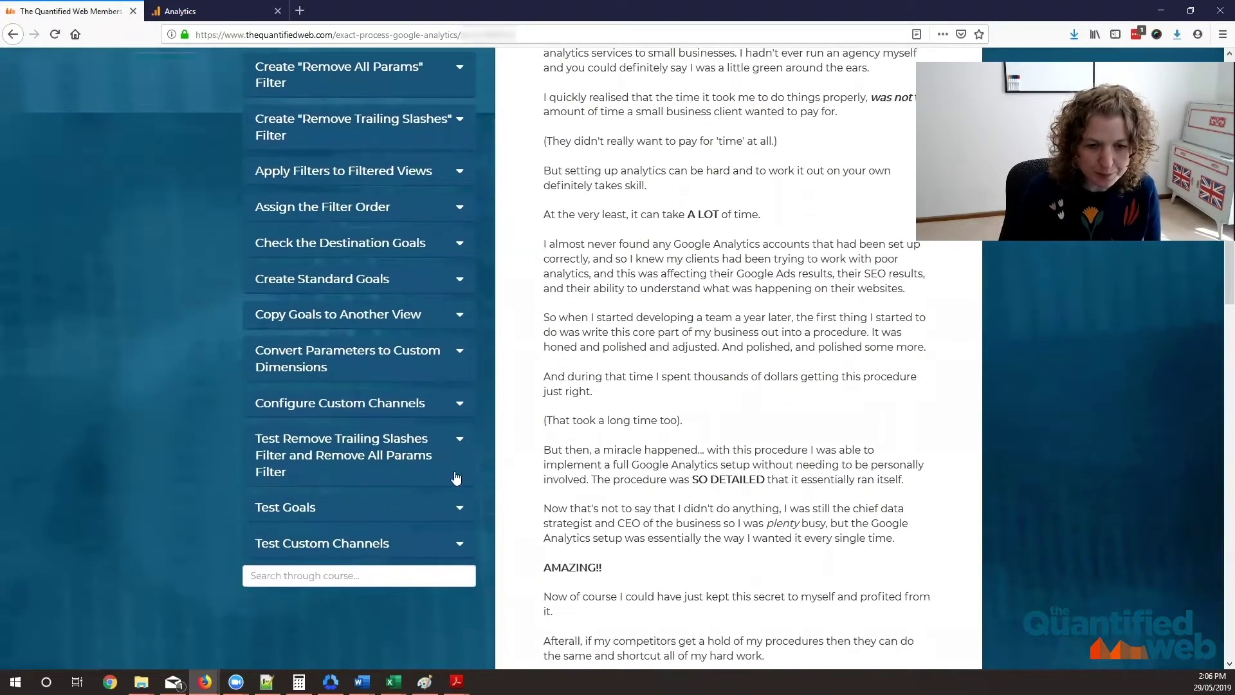
pyautogui.scroll(-1, 389, 504)
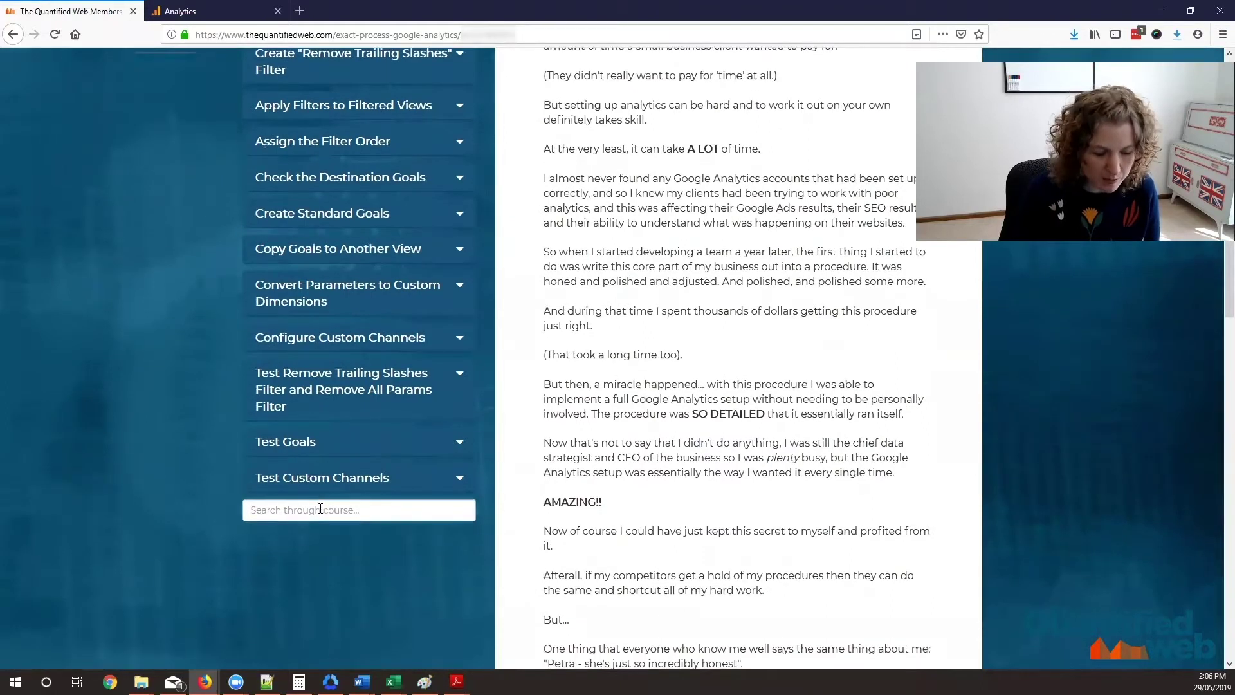
pyautogui.scroll(11, 478, 508)
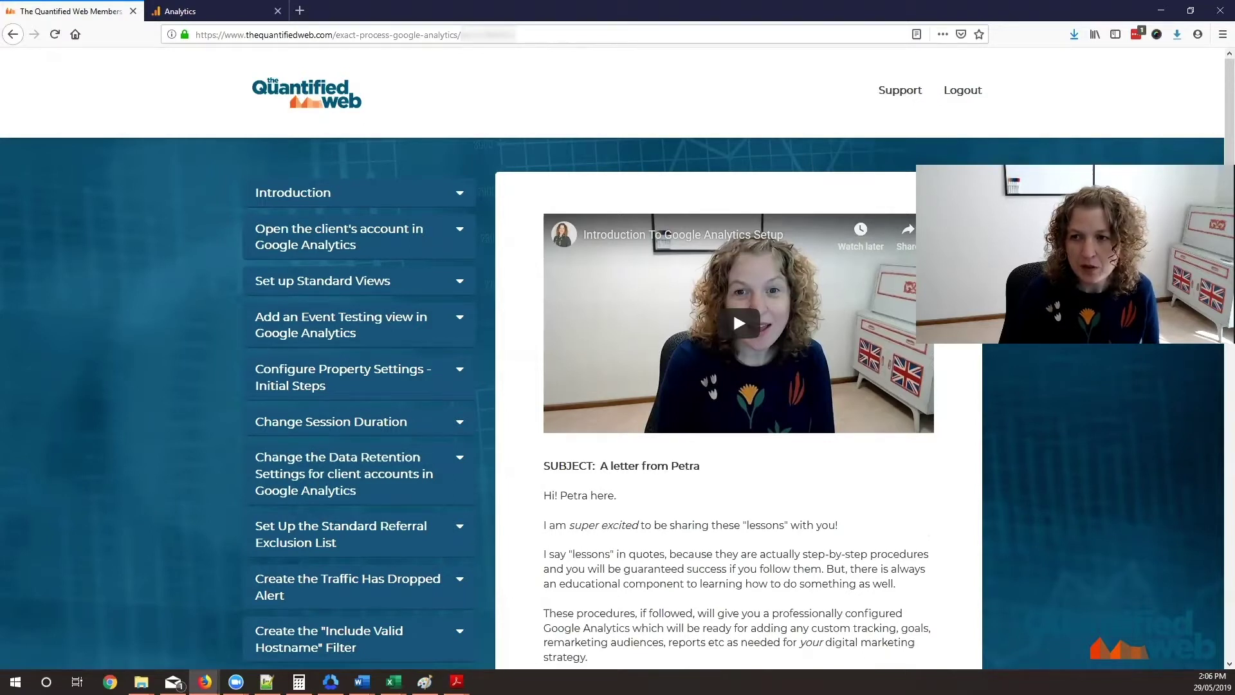
pyautogui.scroll(-10, 686, 199)
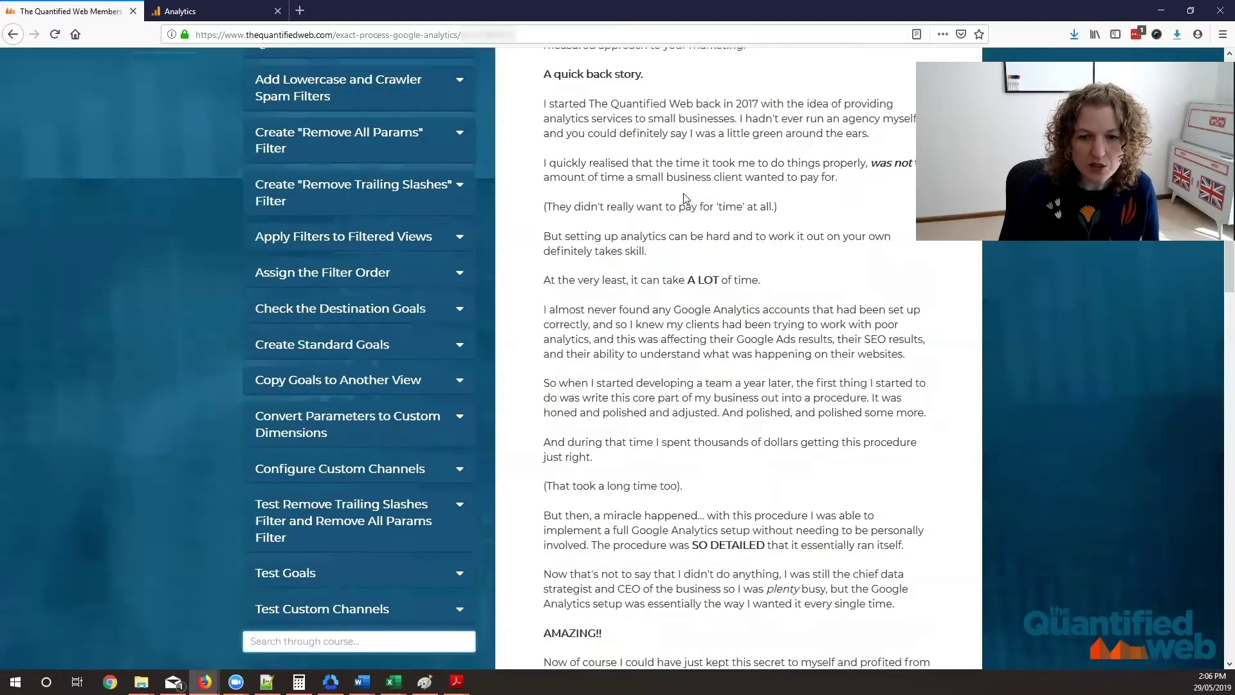
pyautogui.scroll(3, 579, 233)
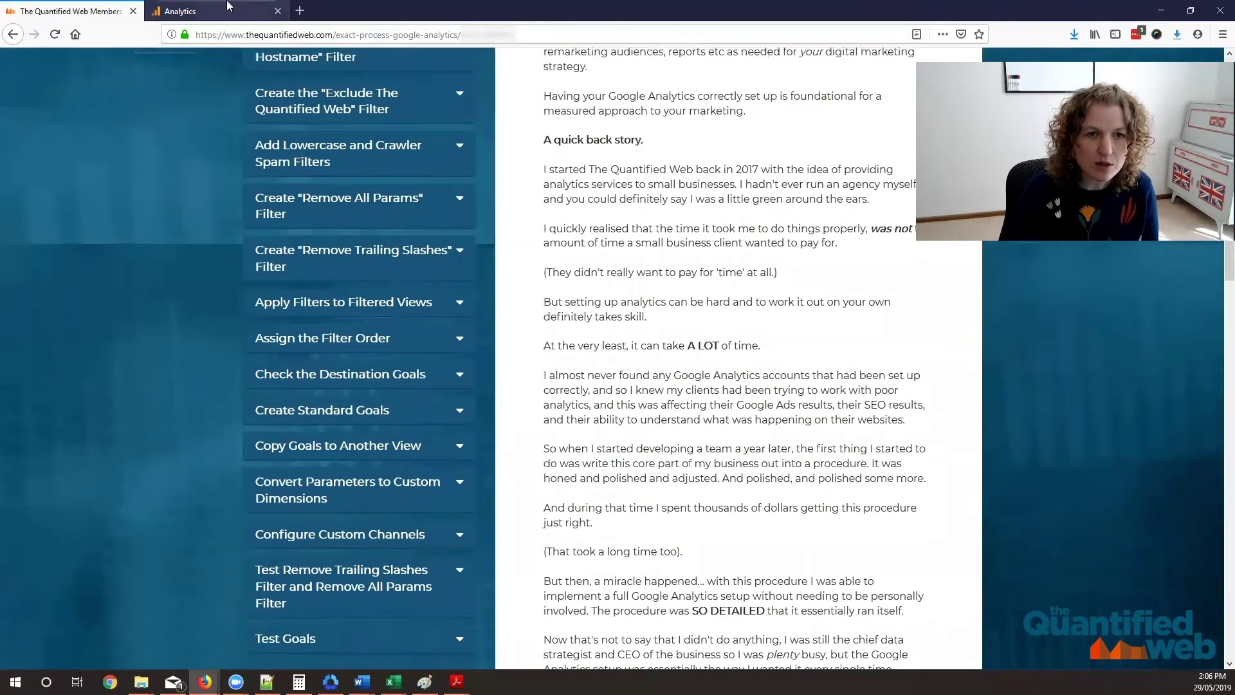
# Step: Switch to Google Analytics and open the Top Events report among the Behavior reports
pyautogui.hotkey('ctrl', 'Tab')
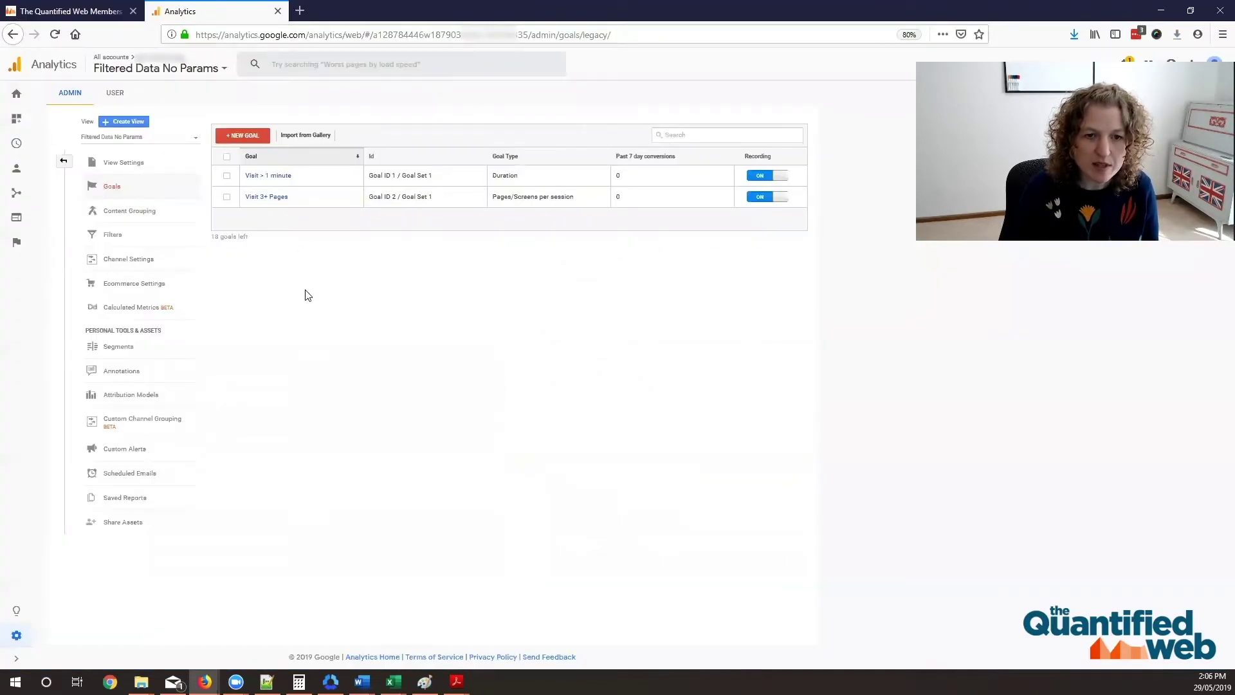
pyautogui.click(18, 201)
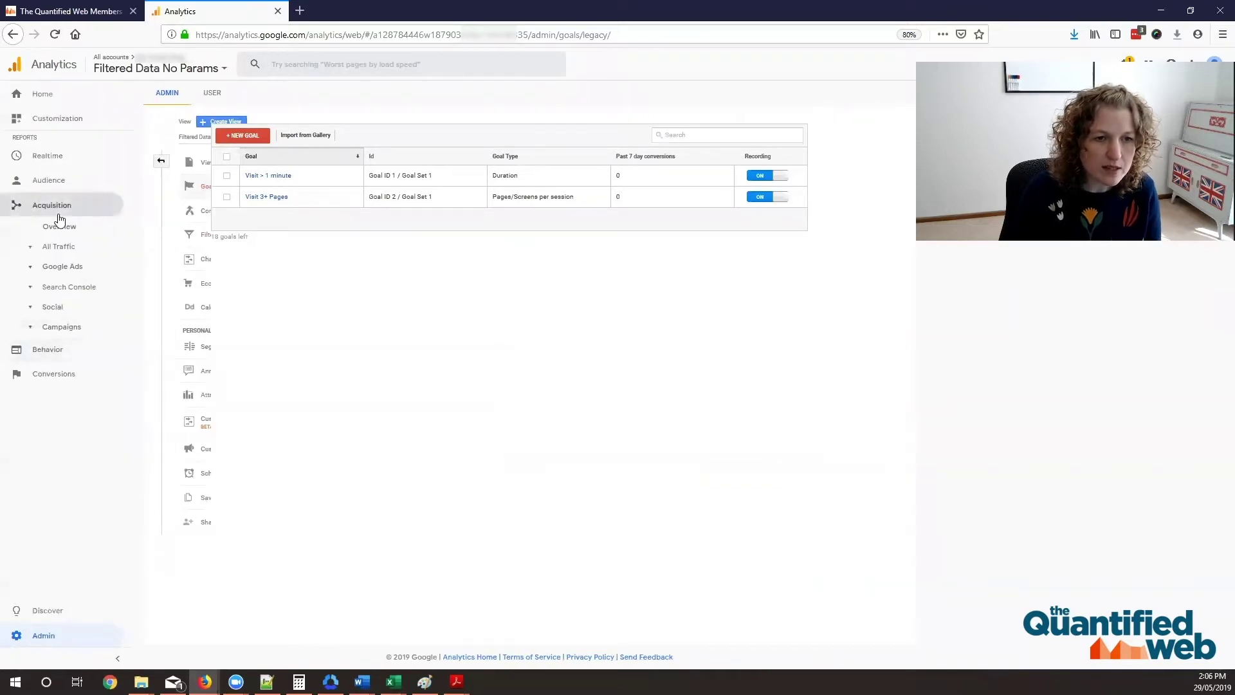
pyautogui.click(65, 249)
pyautogui.click(52, 423)
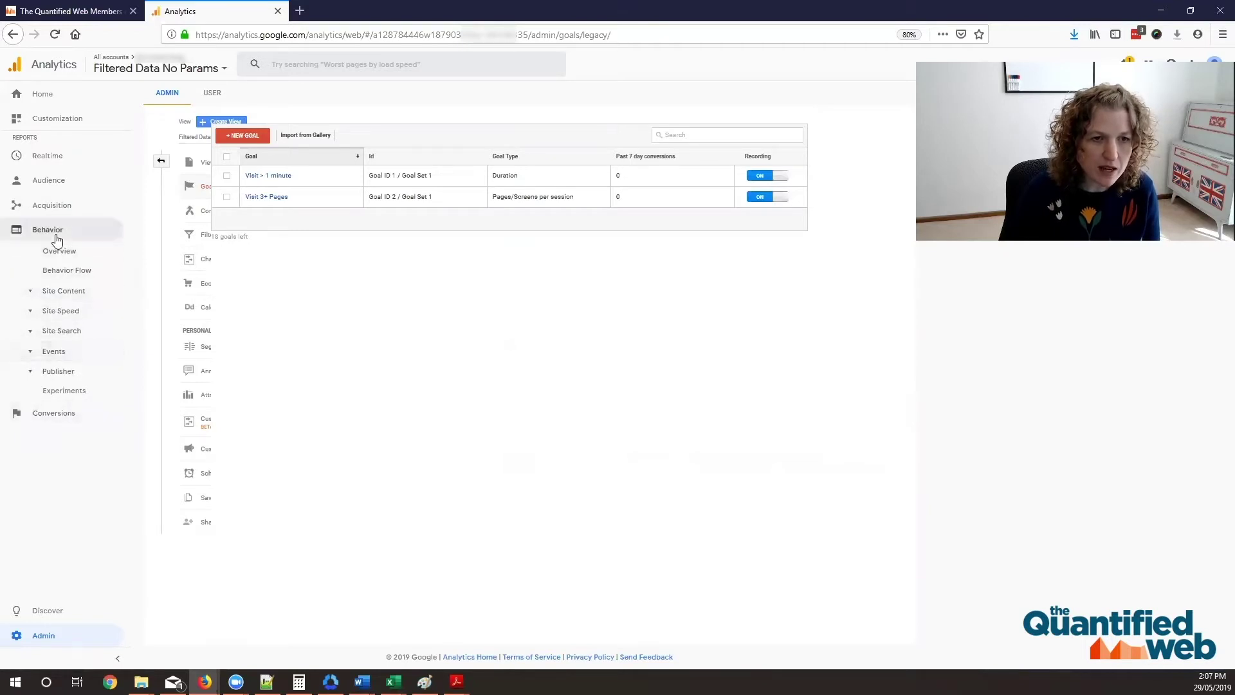
pyautogui.click(54, 353)
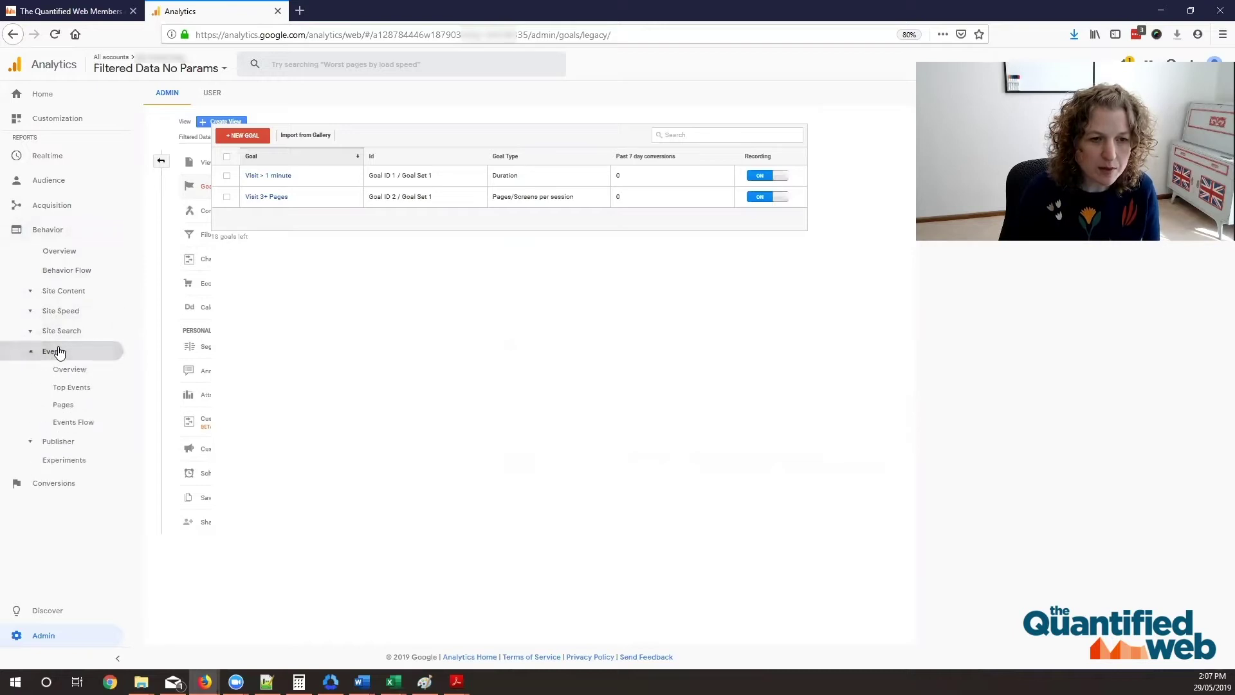
pyautogui.click(63, 388)
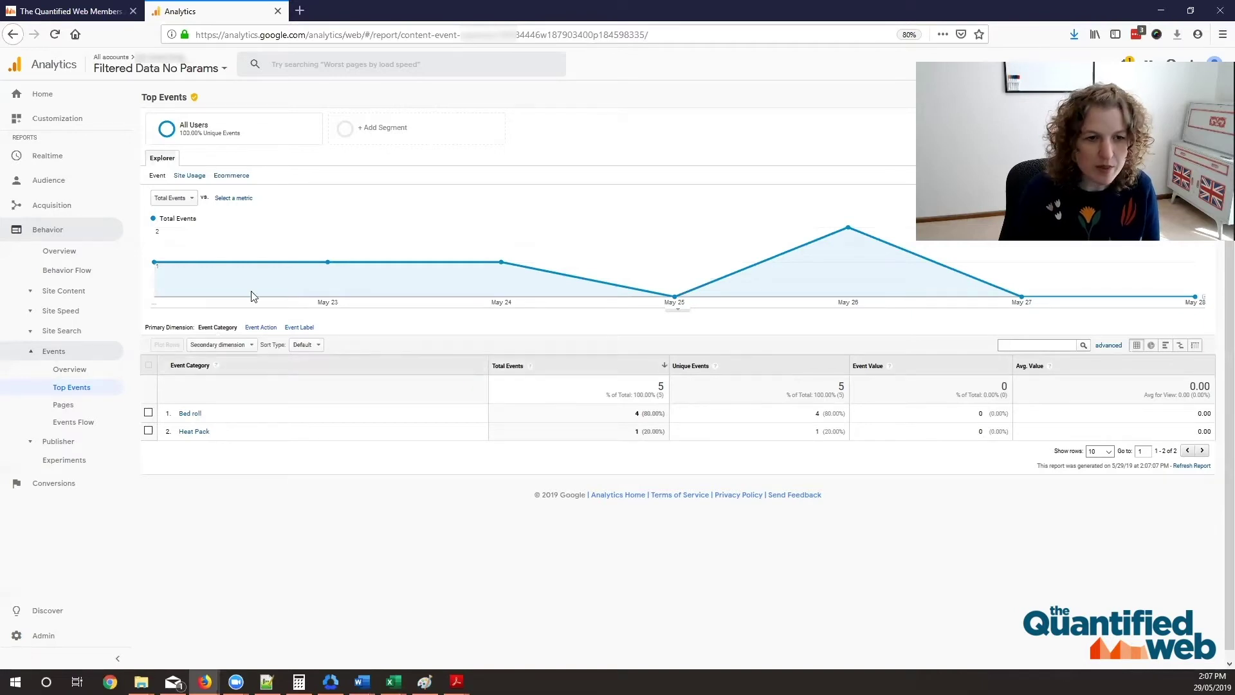
# Step: Open the Channels report for all traffic among the Acquisition reports
pyautogui.click(48, 205)
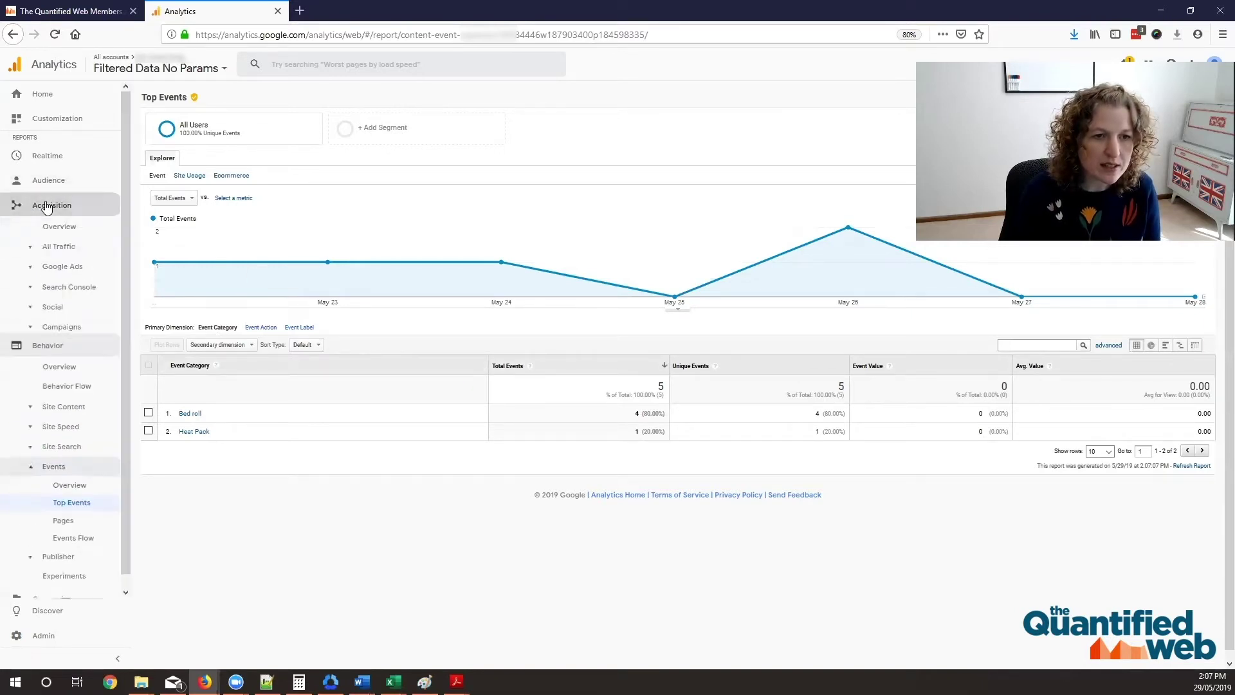
pyautogui.click(58, 248)
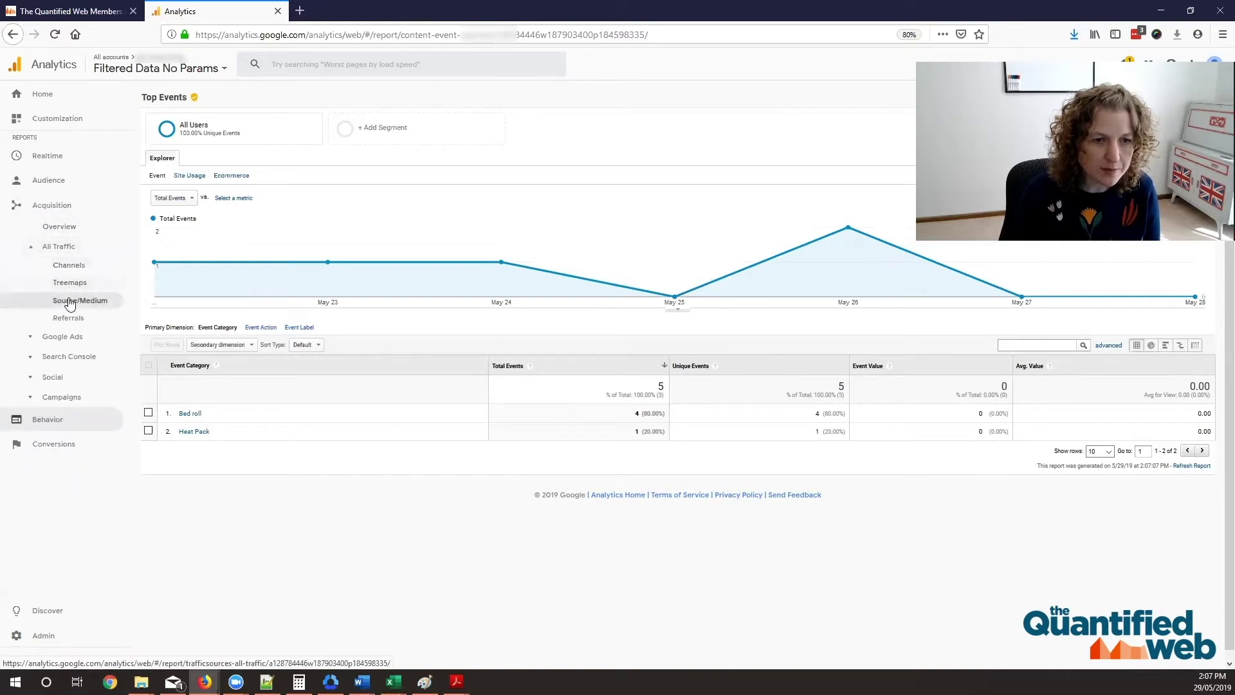
pyautogui.click(69, 273)
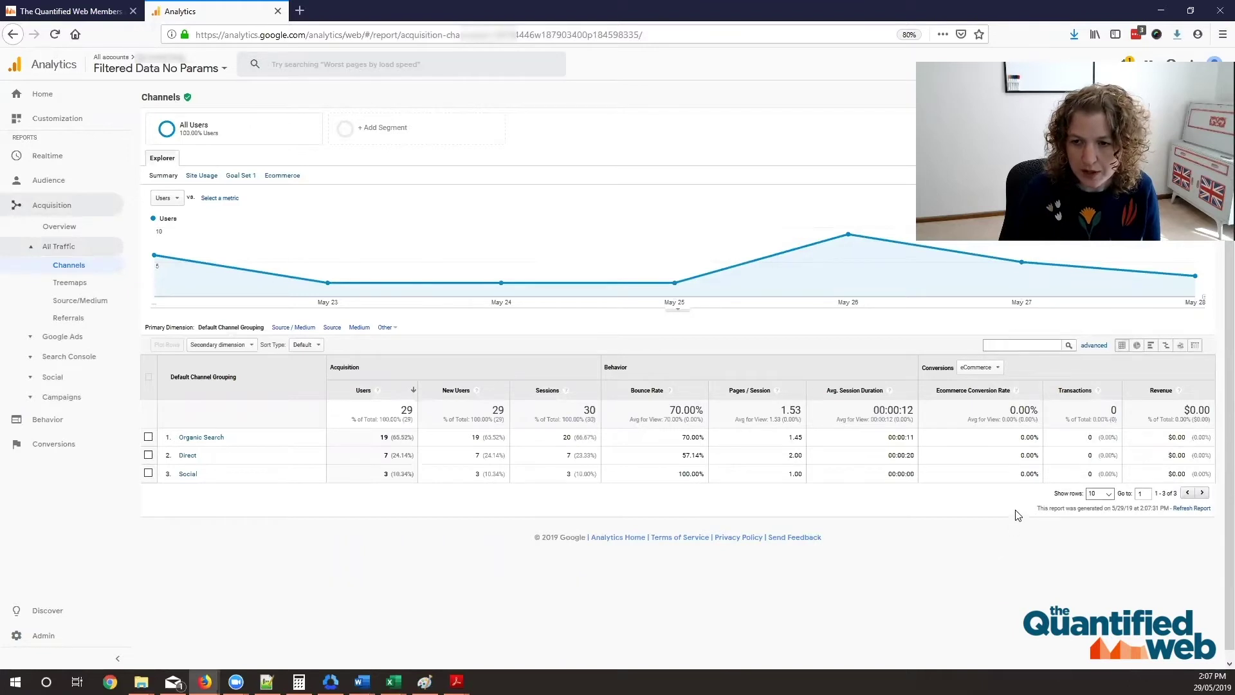
# Step: View the Channels report's conversions for Goal 1: Visit > 1 minute, and return the conversions to eCommerce
pyautogui.click(994, 368)
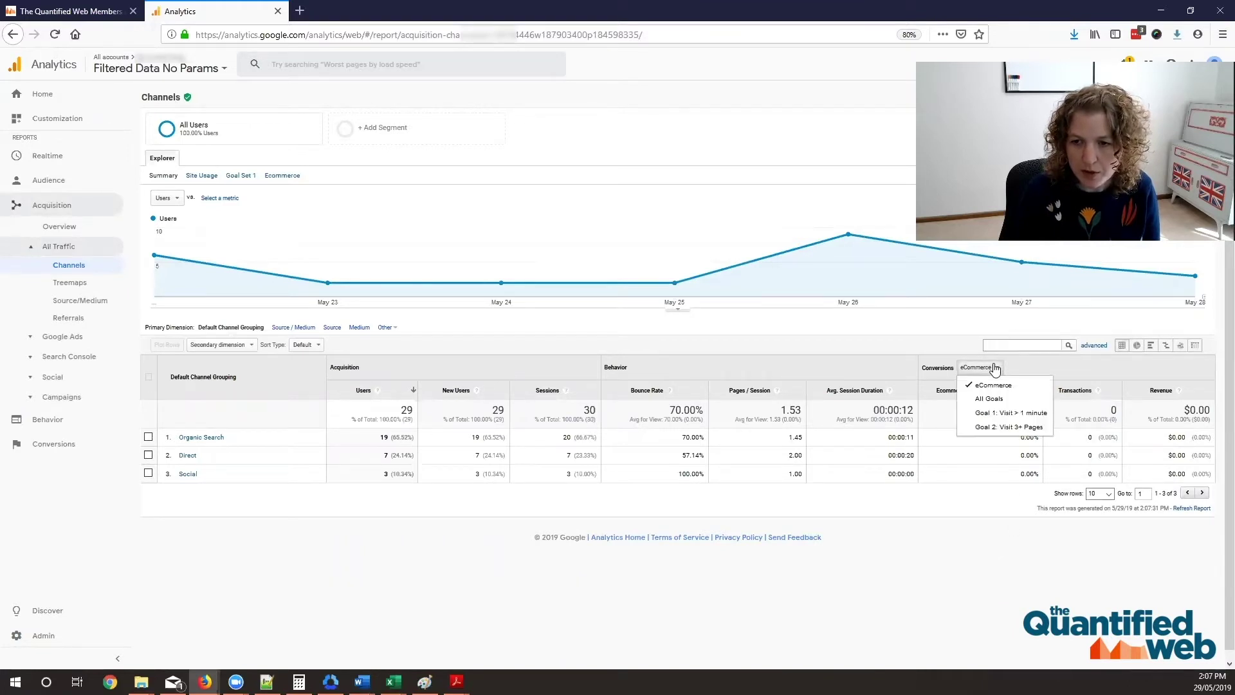
pyautogui.click(996, 413)
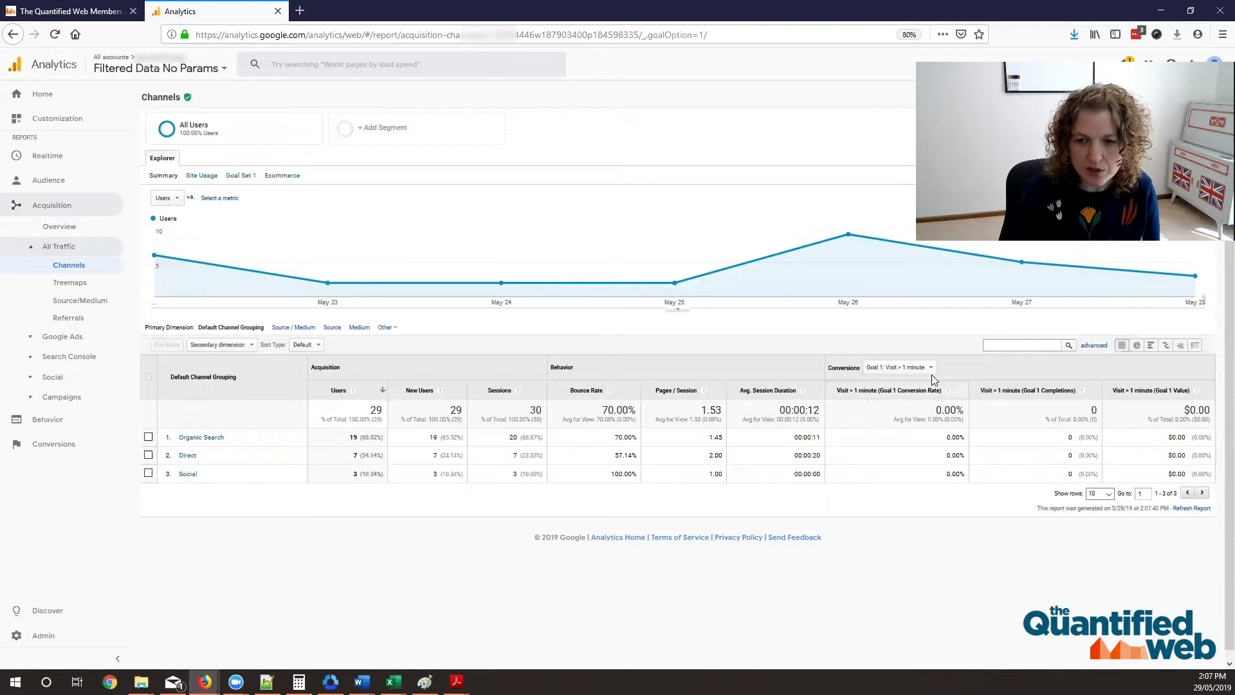
pyautogui.click(923, 371)
pyautogui.click(897, 385)
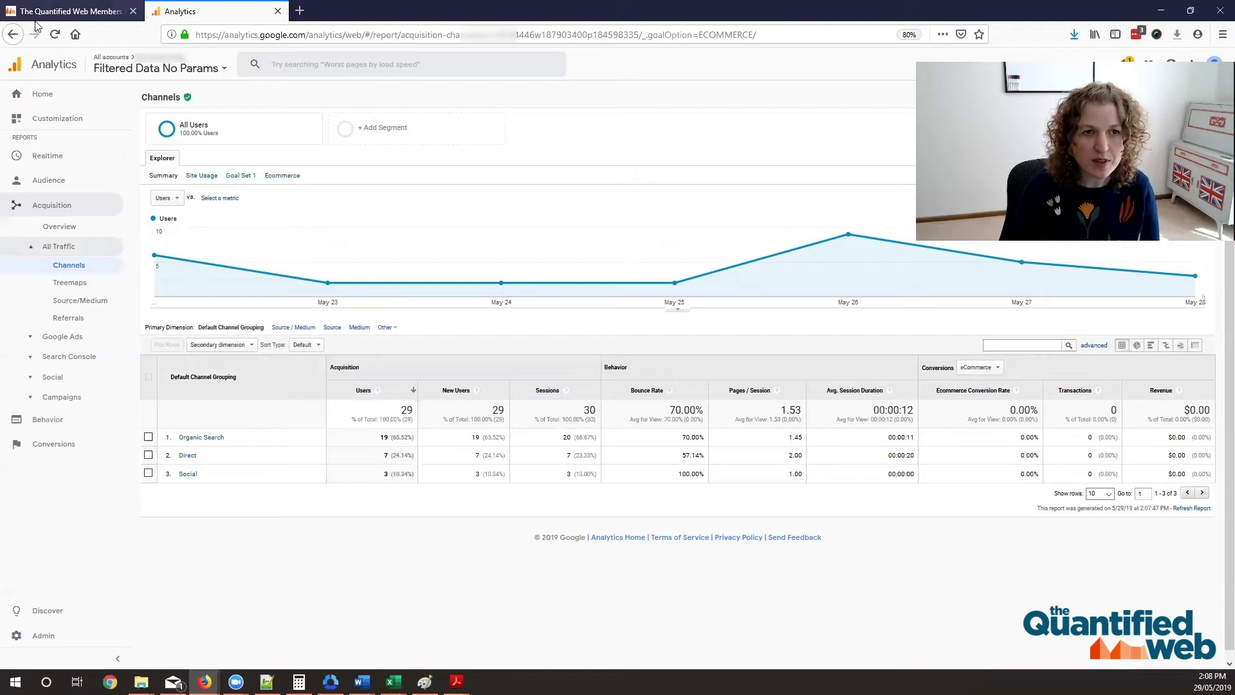
# Step: Check the course section list briefly, return to Google Analytics and look into the Google Ads group of the Acquisition reports, leaving it collapsed
pyautogui.click(94, 12)
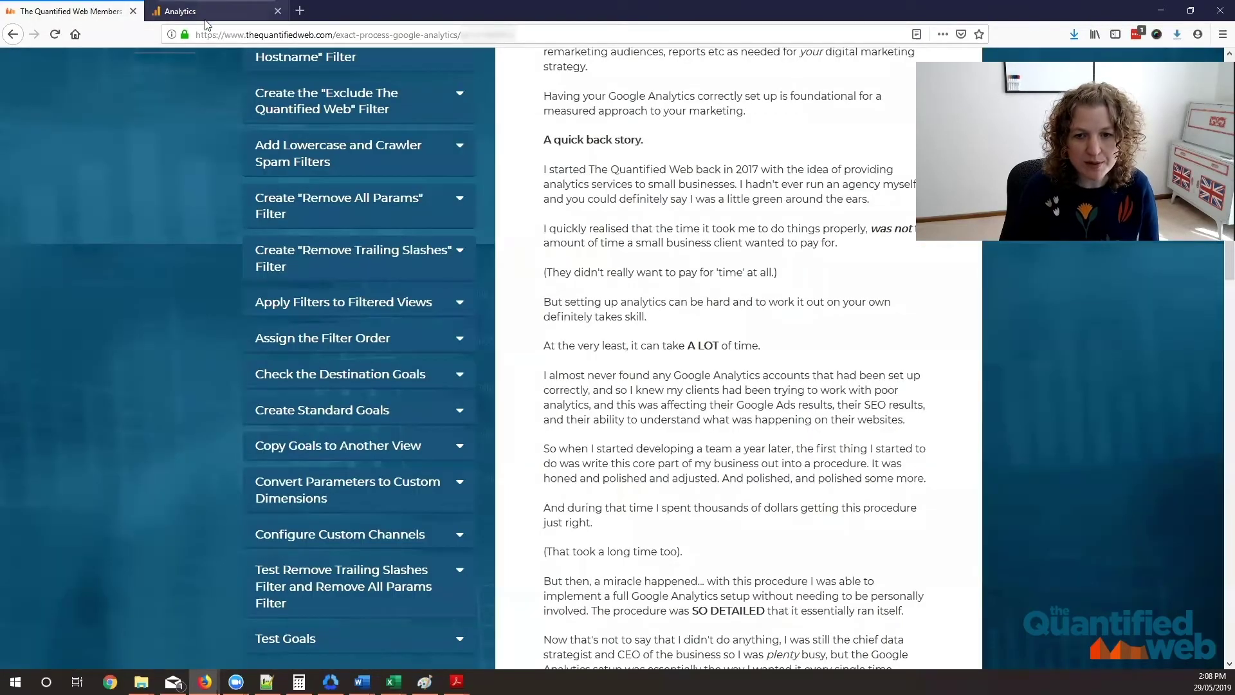
pyautogui.click(233, 11)
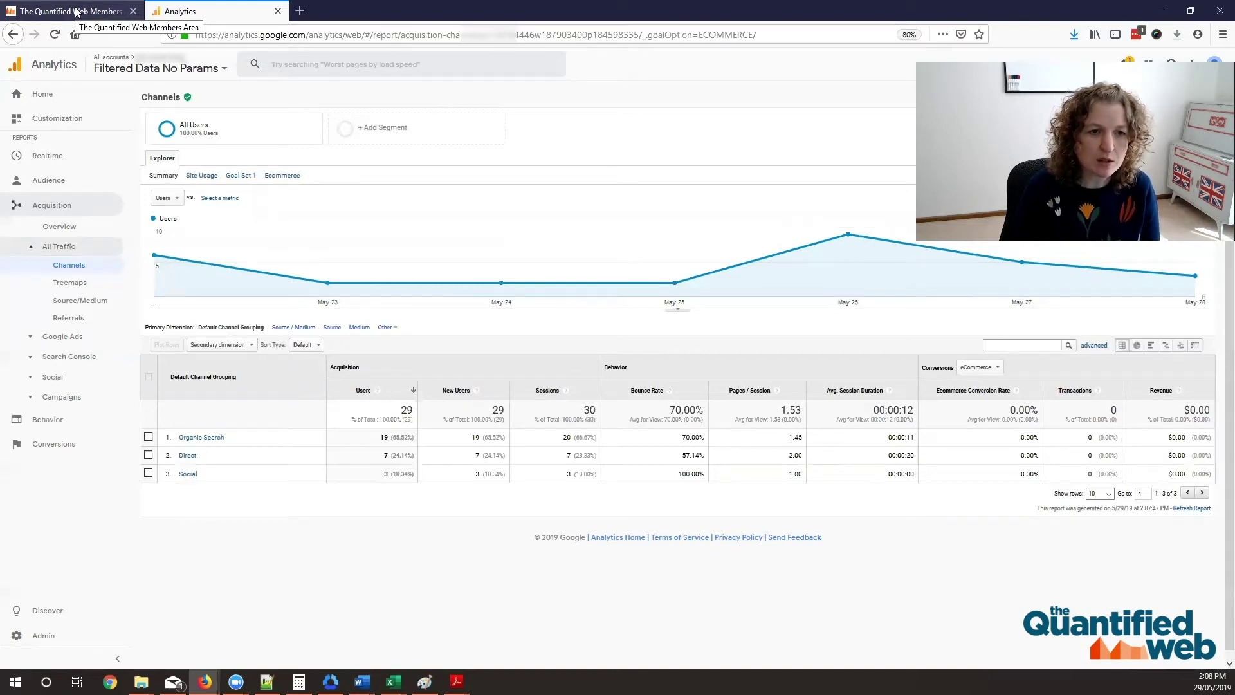
pyautogui.click(62, 336)
pyautogui.click(49, 337)
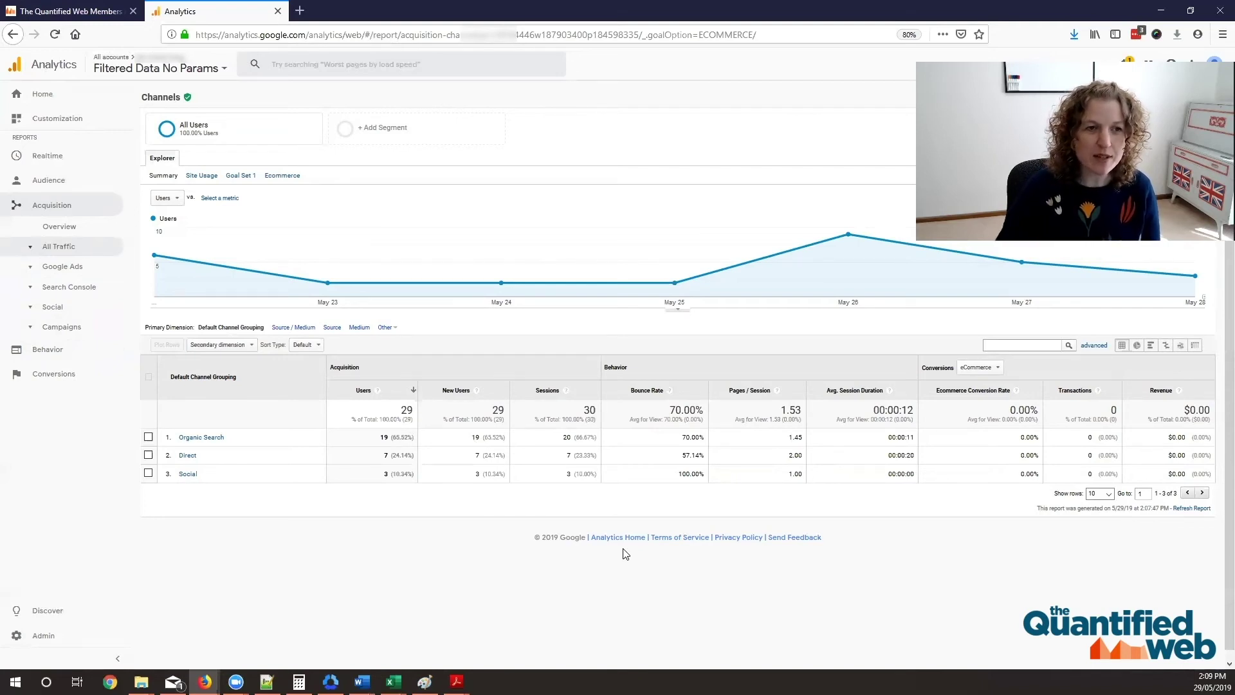
# Step: Switch to The Quantified Web members area and review the course sections from the filter lessons to Test Custom Channels, beside the back story
pyautogui.click(84, 12)
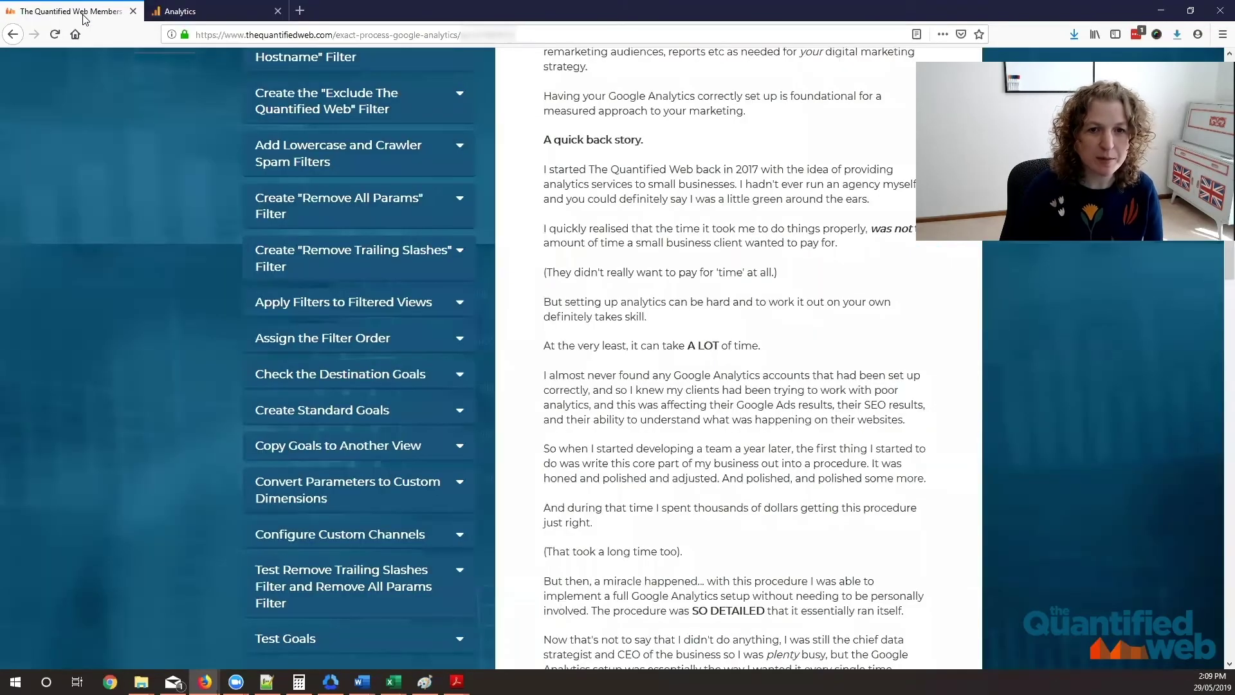
pyautogui.scroll(-5, 632, 269)
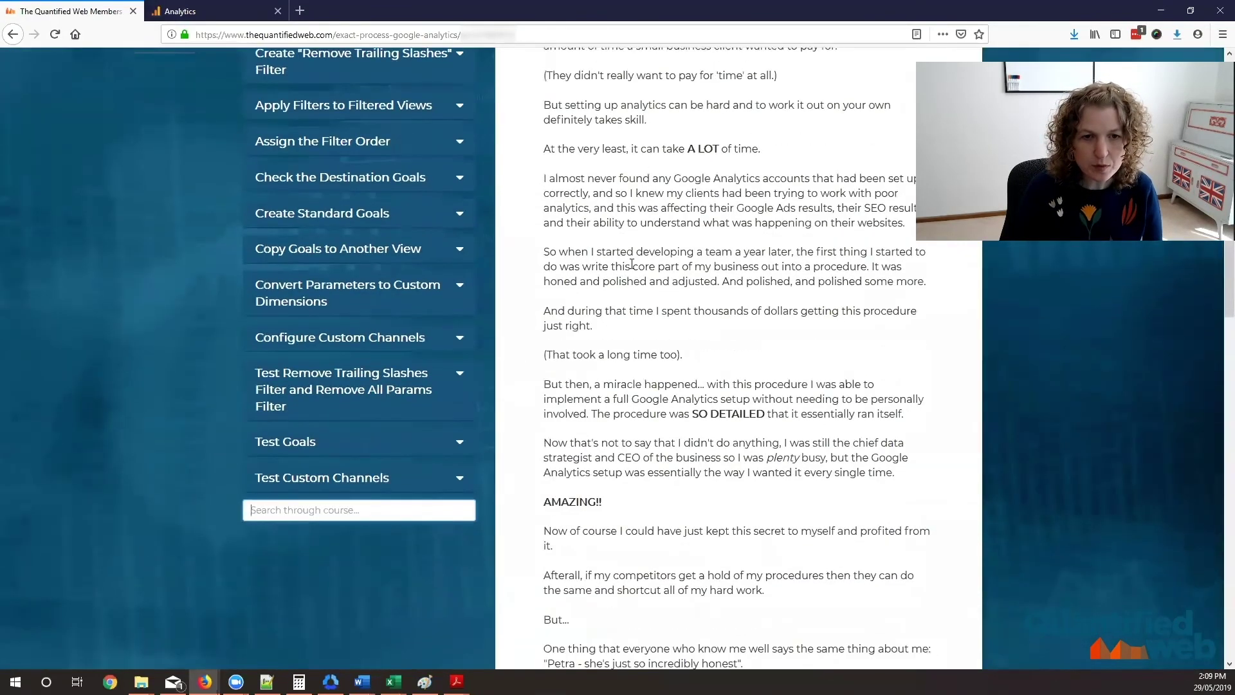
pyautogui.scroll(5, 631, 269)
pyautogui.scroll(-1, 631, 269)
pyautogui.scroll(-1, 631, 269)
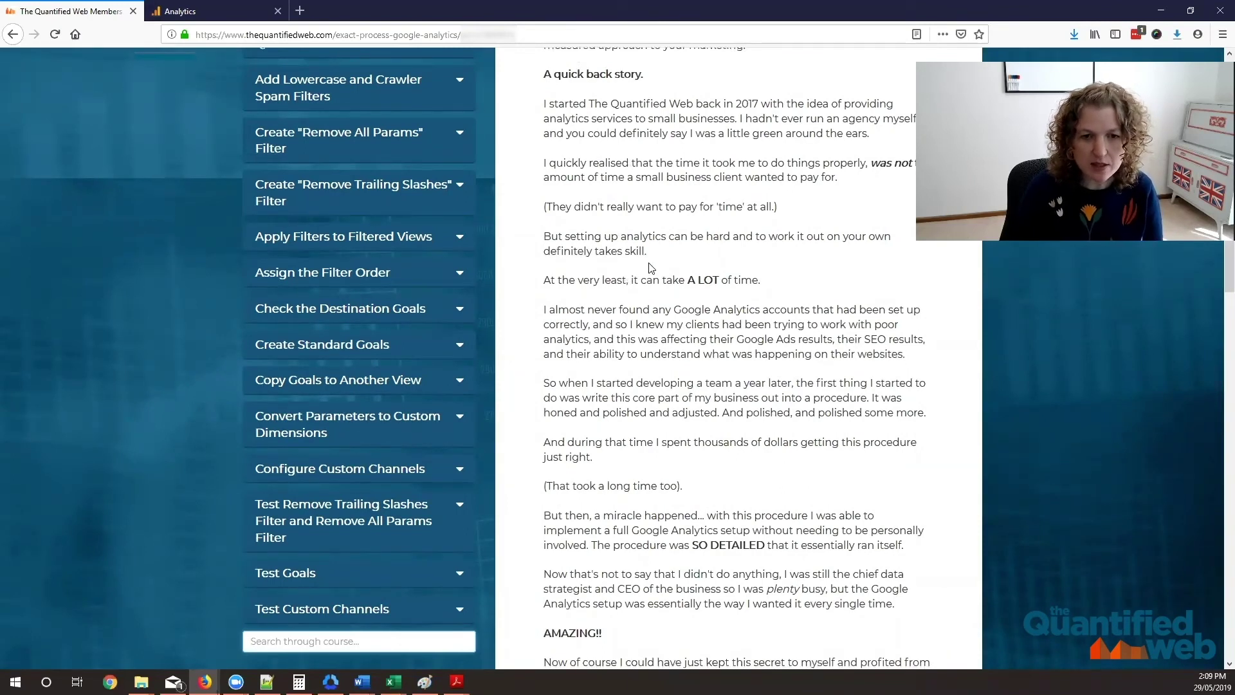
pyautogui.scroll(-2, 649, 268)
pyautogui.scroll(1, 650, 264)
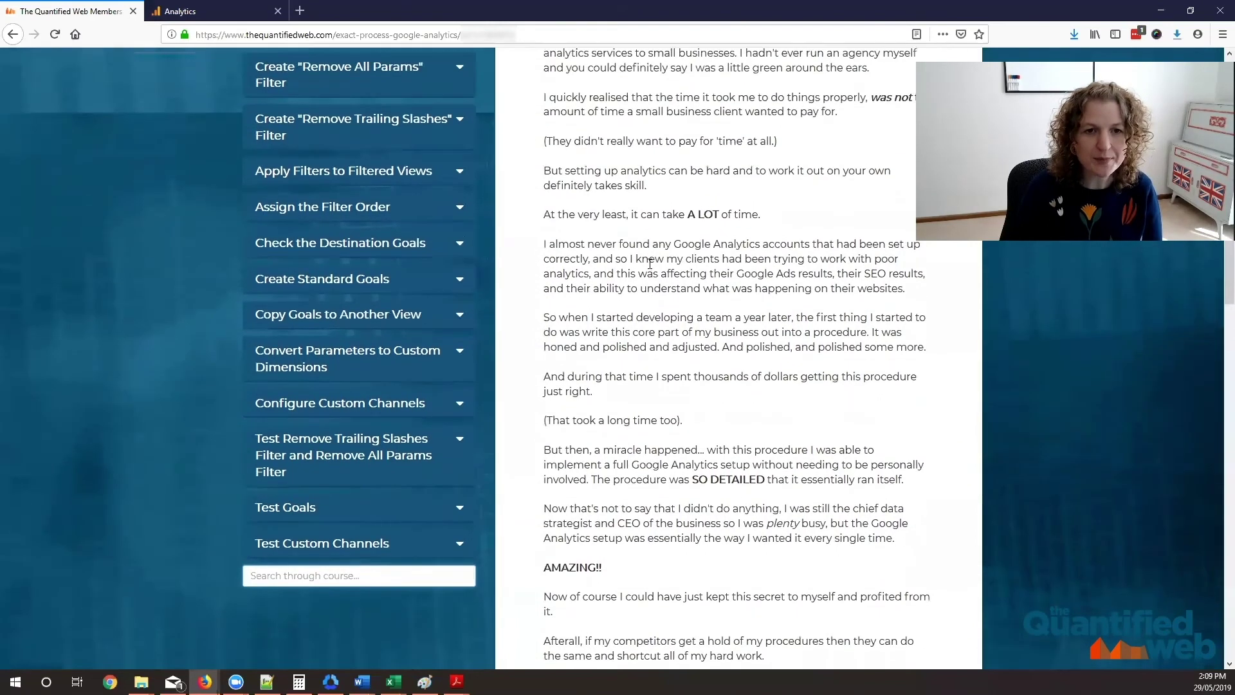
pyautogui.scroll(1, 649, 263)
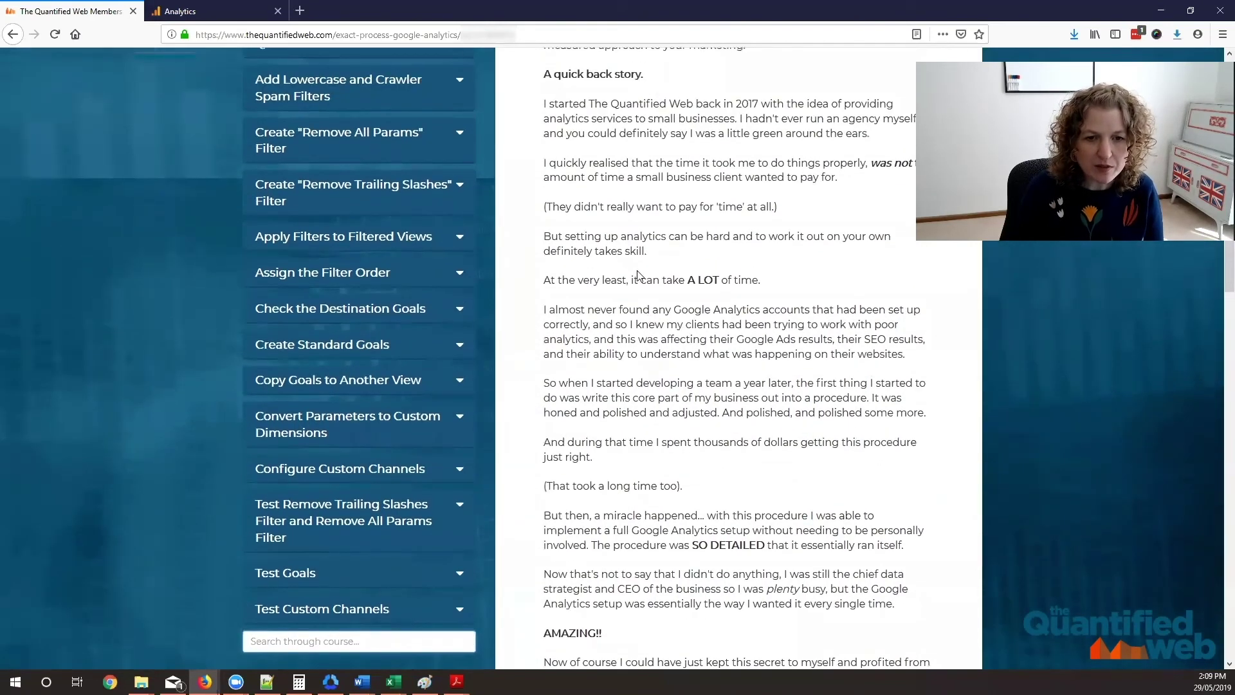
pyautogui.scroll(2, 623, 280)
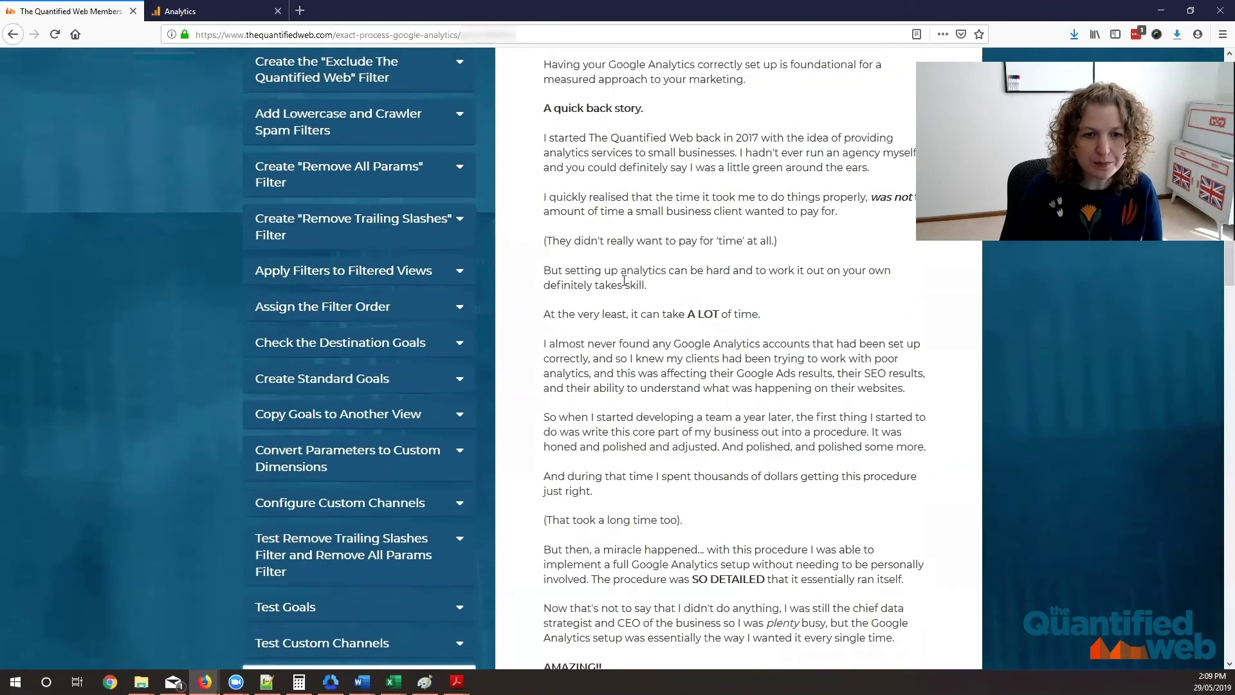
pyautogui.scroll(-2, 624, 280)
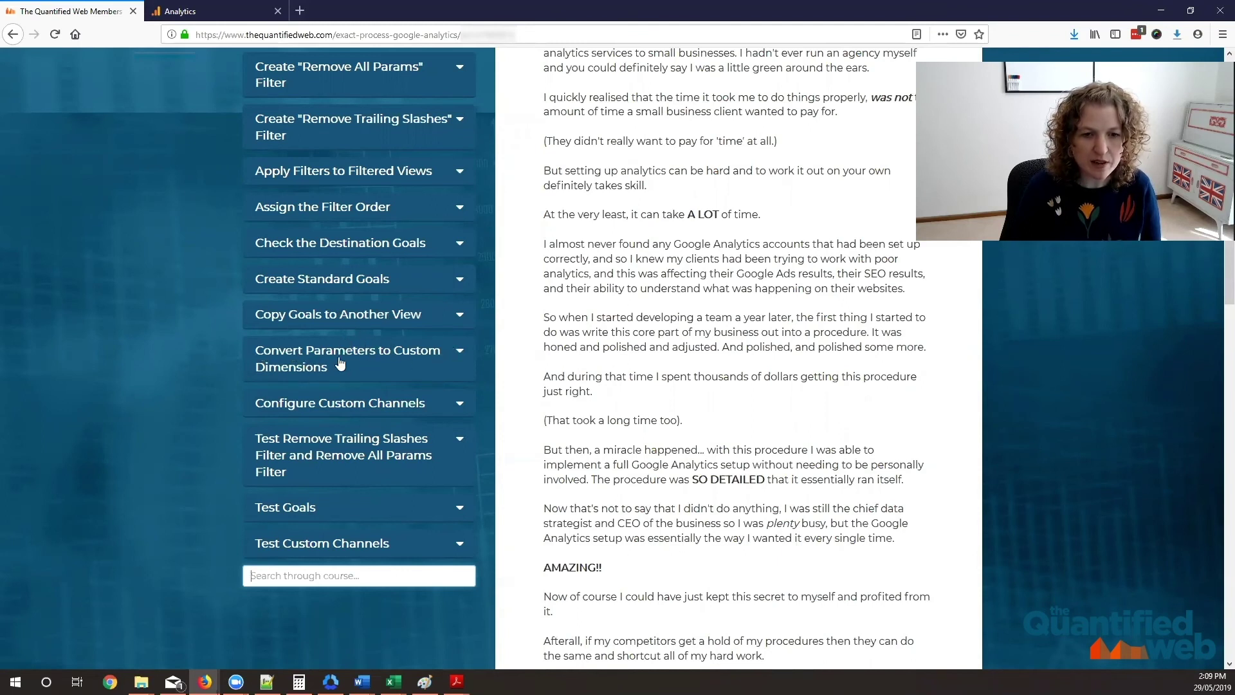
pyautogui.scroll(2, 365, 311)
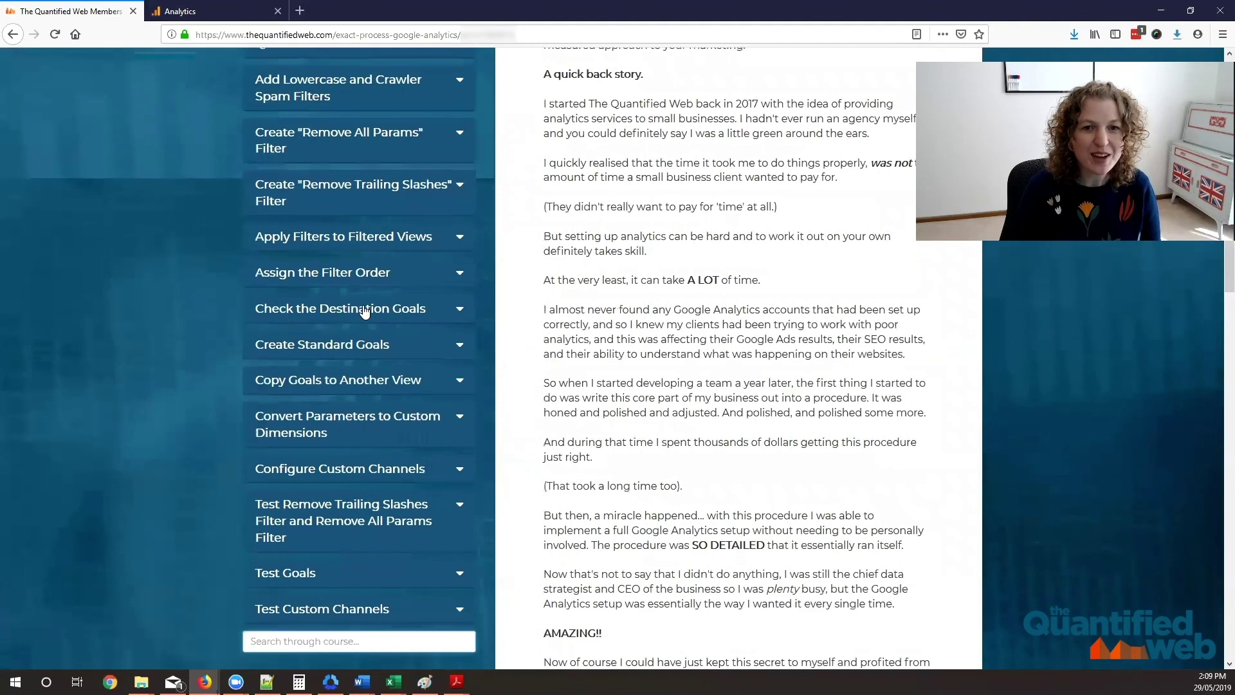